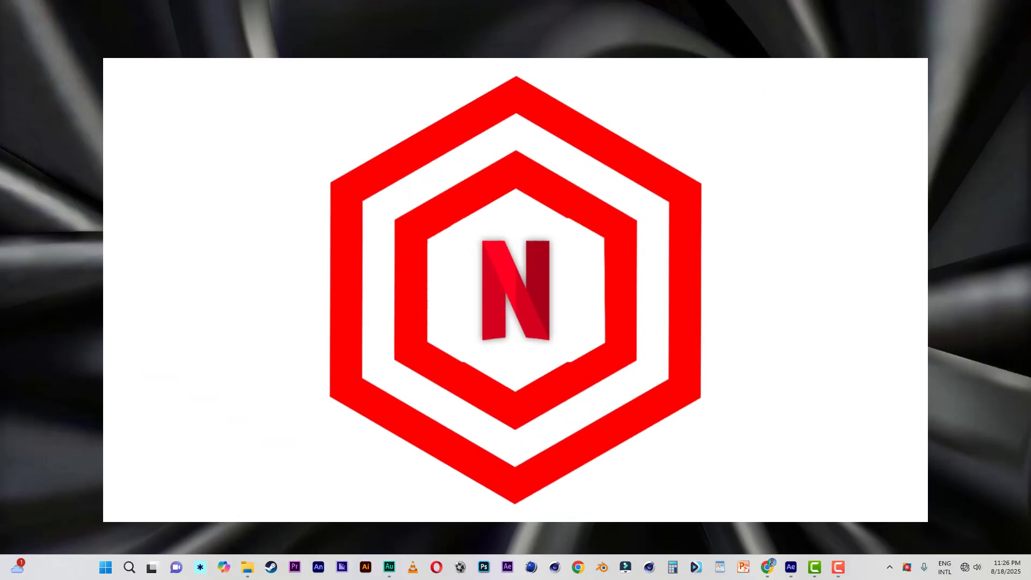
# Switch to After Effects and create a 1920x1080, 29.97 fps composition named "repeater" with a duration of 15 seconds.
pyautogui.click(791, 567)
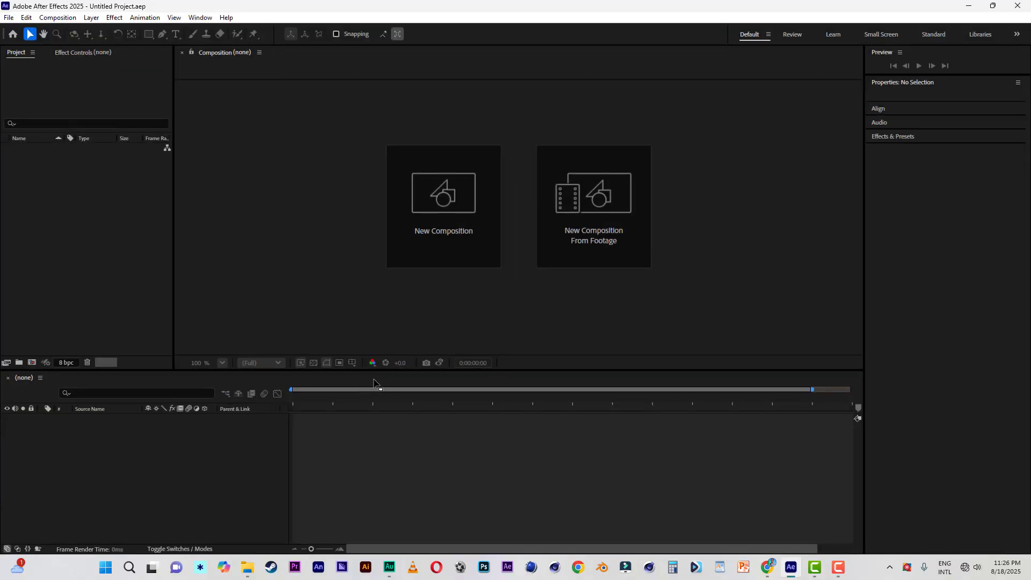
pyautogui.click(434, 217)
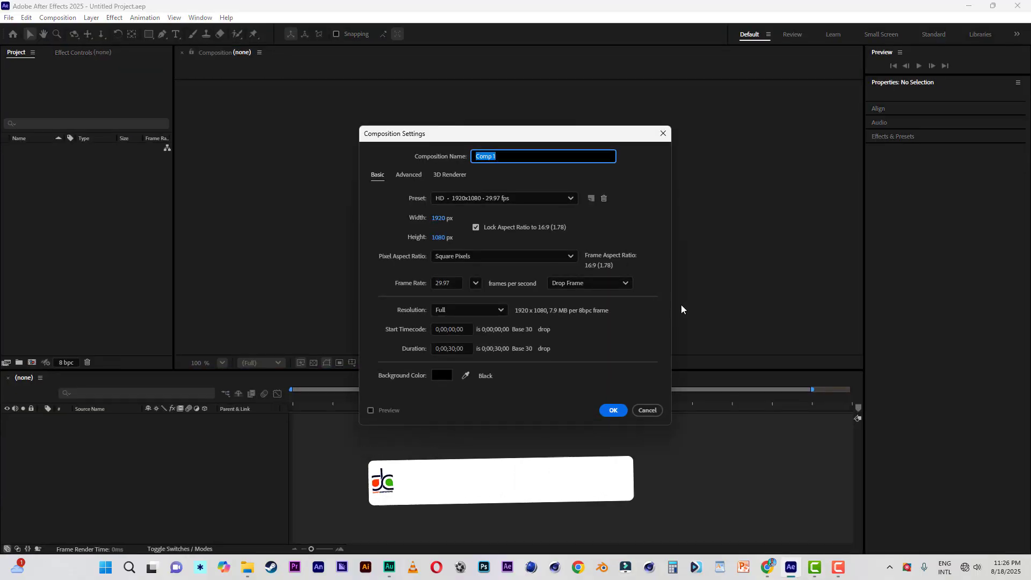
pyautogui.write('re')
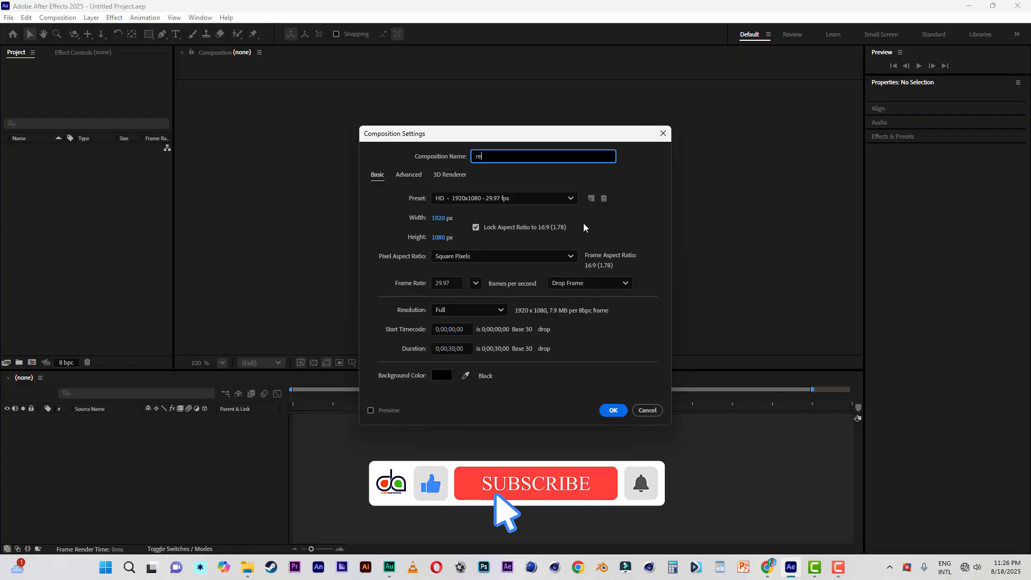
pyautogui.write('peater')
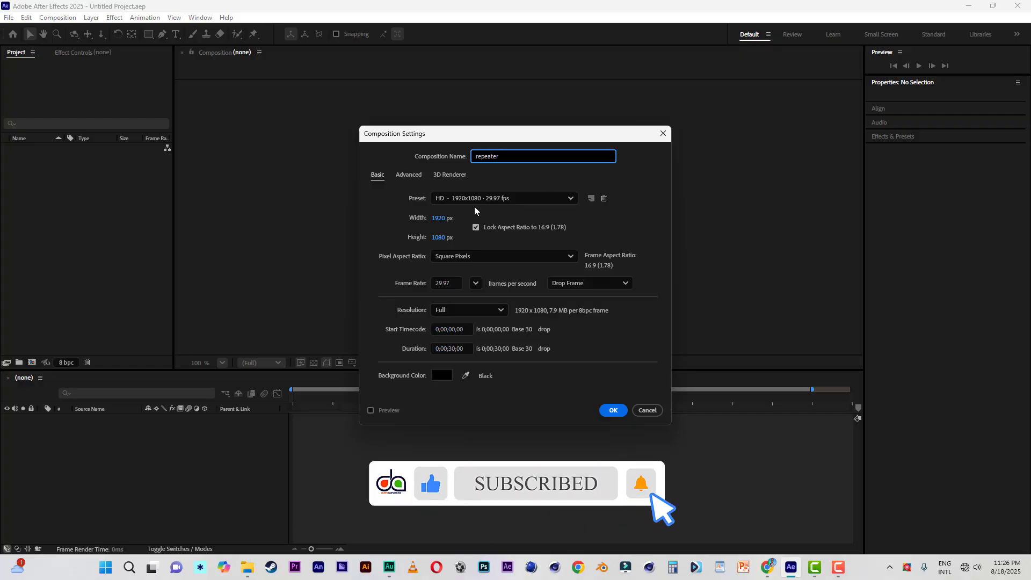
pyautogui.click(451, 348)
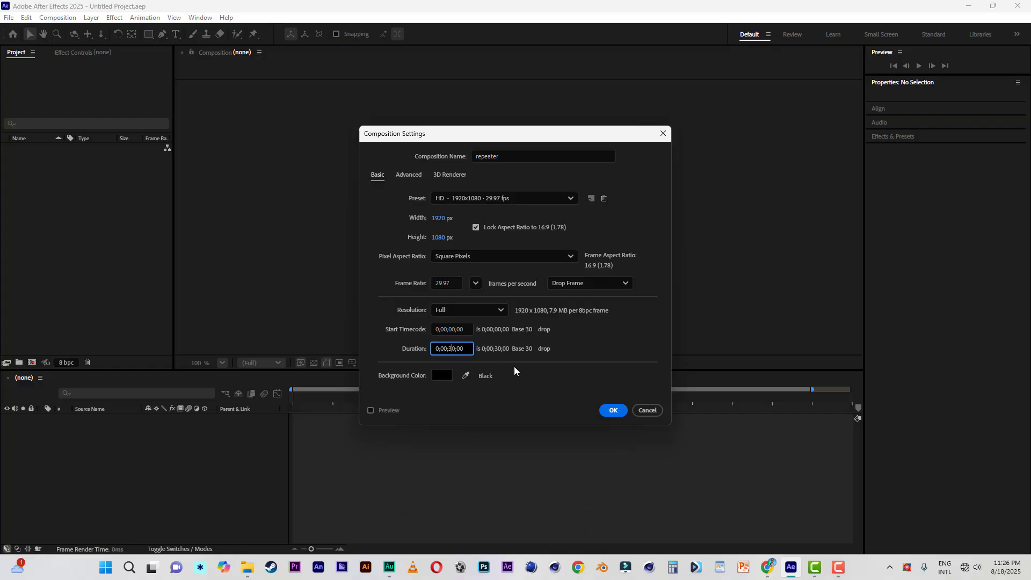
pyautogui.press('BackSpace')
pyautogui.press('BackSpace')
pyautogui.write('15')
pyautogui.click(614, 411)
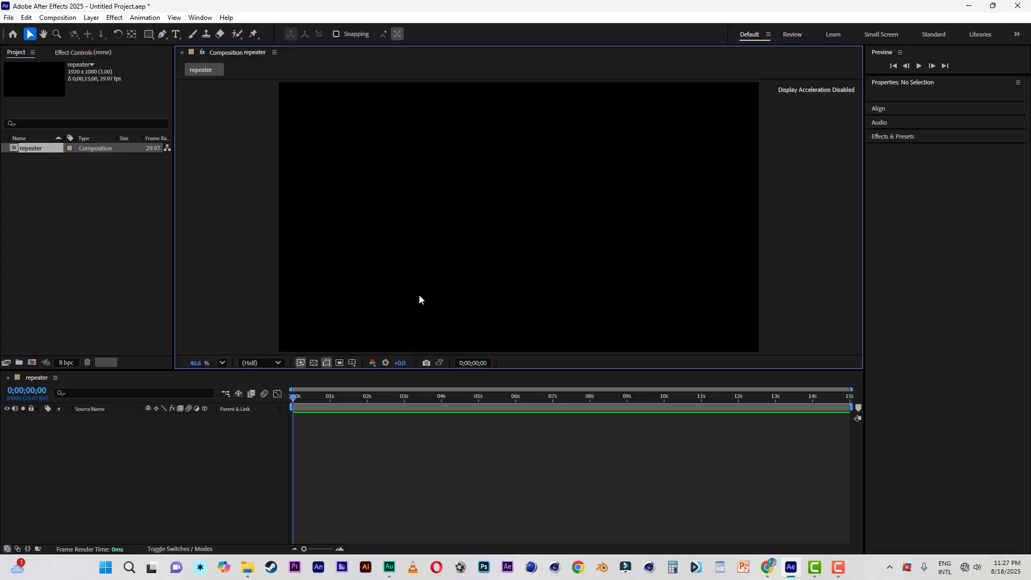
# Choose the Polygon tool and show the rulers around the composition view.
pyautogui.click(149, 35)
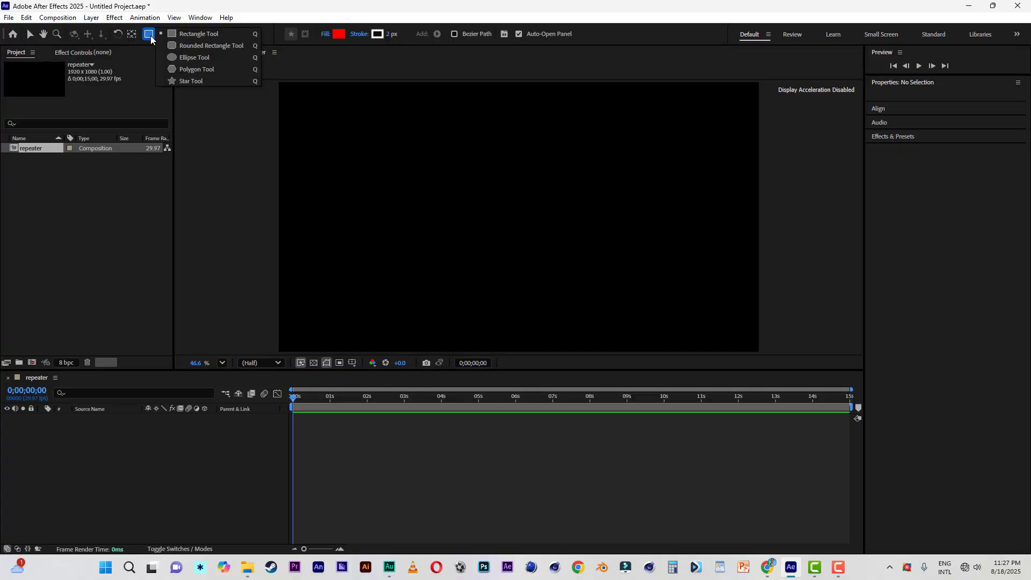
pyautogui.click(206, 74)
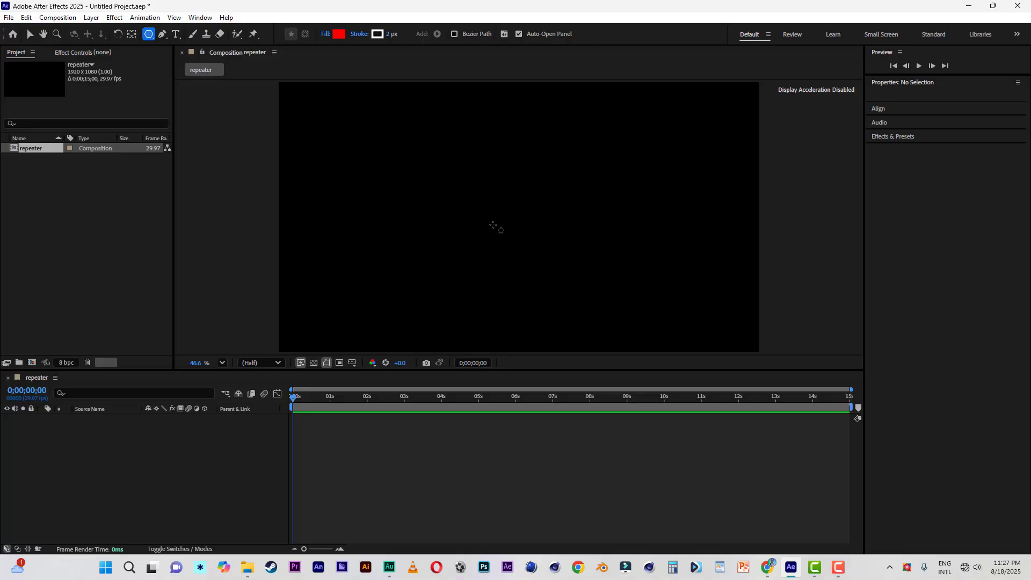
pyautogui.click(175, 18)
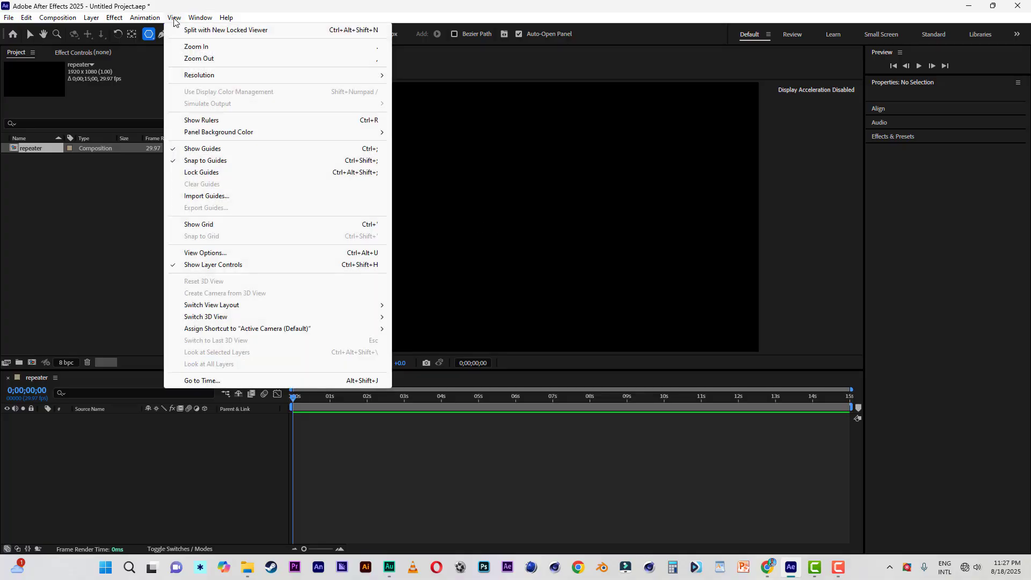
pyautogui.click(209, 121)
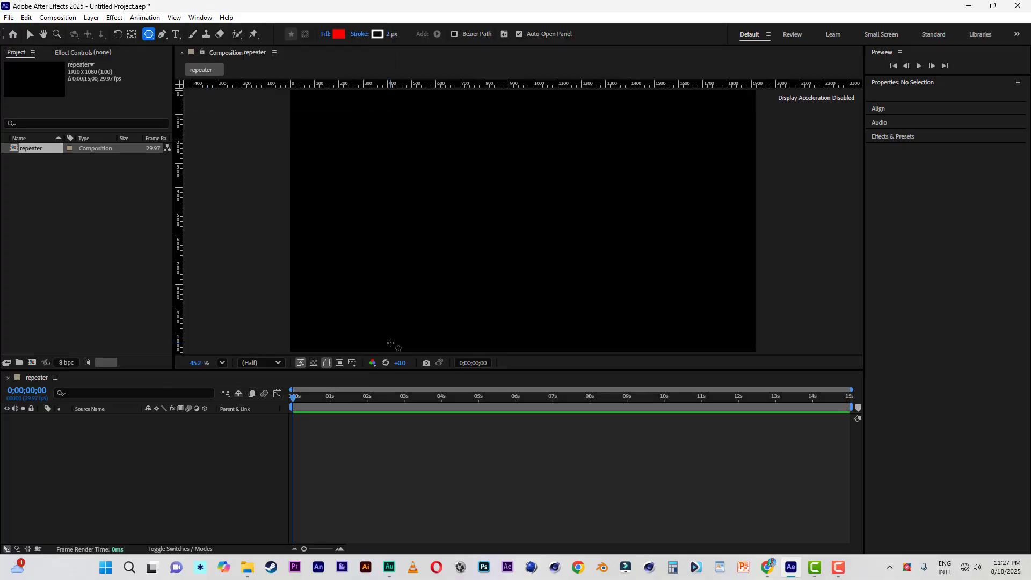
# Add a dark gray solid layer of 1920x1080 px with the default settings to the composition.
pyautogui.press('v')
pyautogui.rightClick(86, 471)
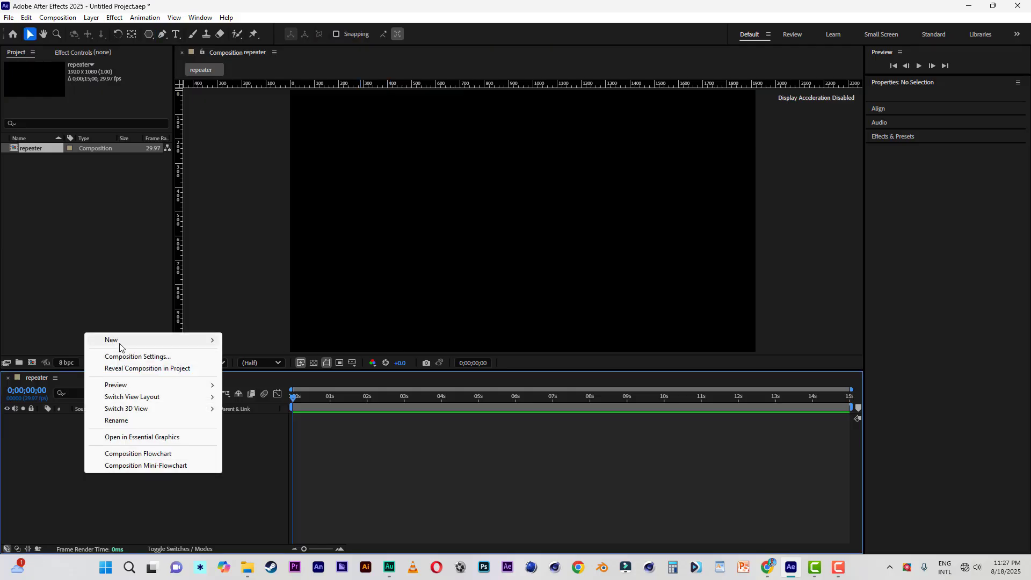
pyautogui.moveTo(119, 340)
pyautogui.click(260, 370)
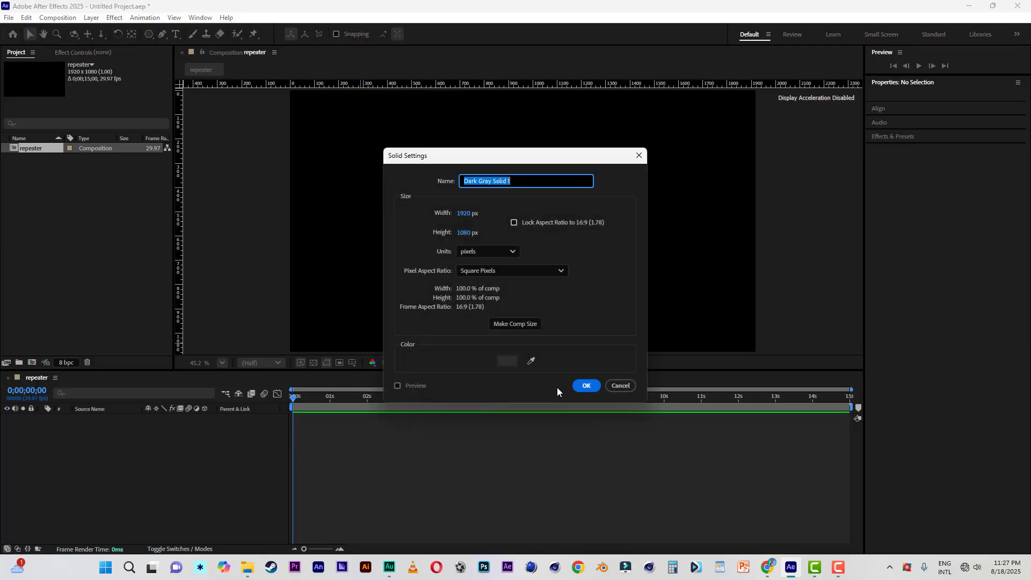
pyautogui.click(586, 385)
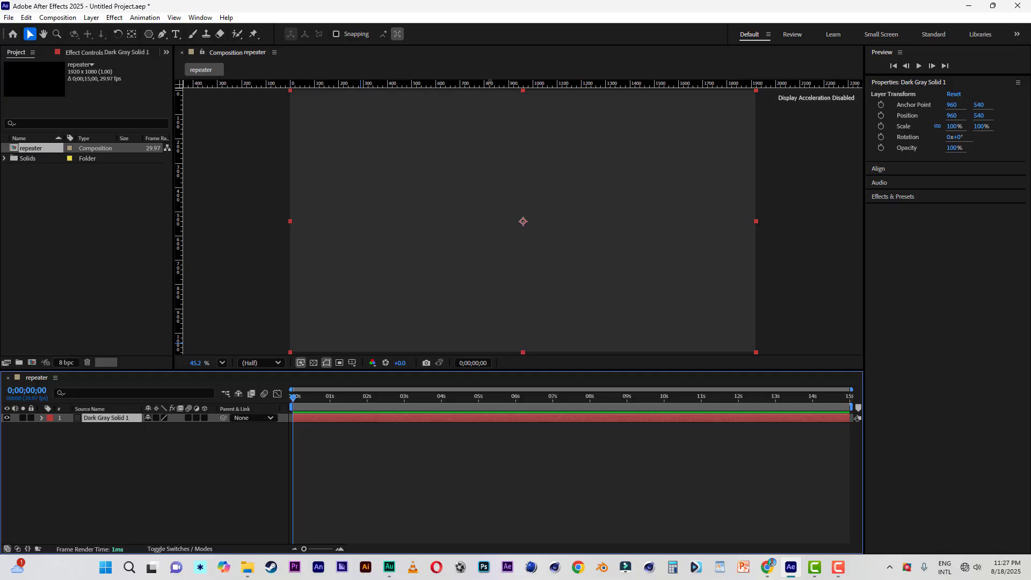
# Place a horizontal and a vertical guide through the solid's centre point, and delete the solid layer.
pyautogui.moveTo(489, 82); pyautogui.dragTo(516, 222)
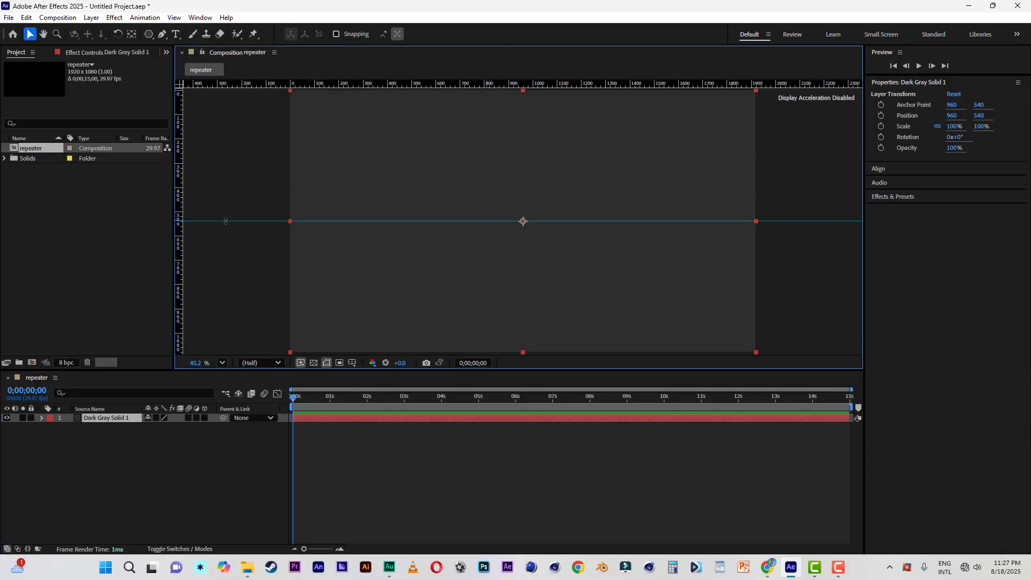
pyautogui.moveTo(180, 231); pyautogui.dragTo(523, 237)
pyautogui.press('Delete')
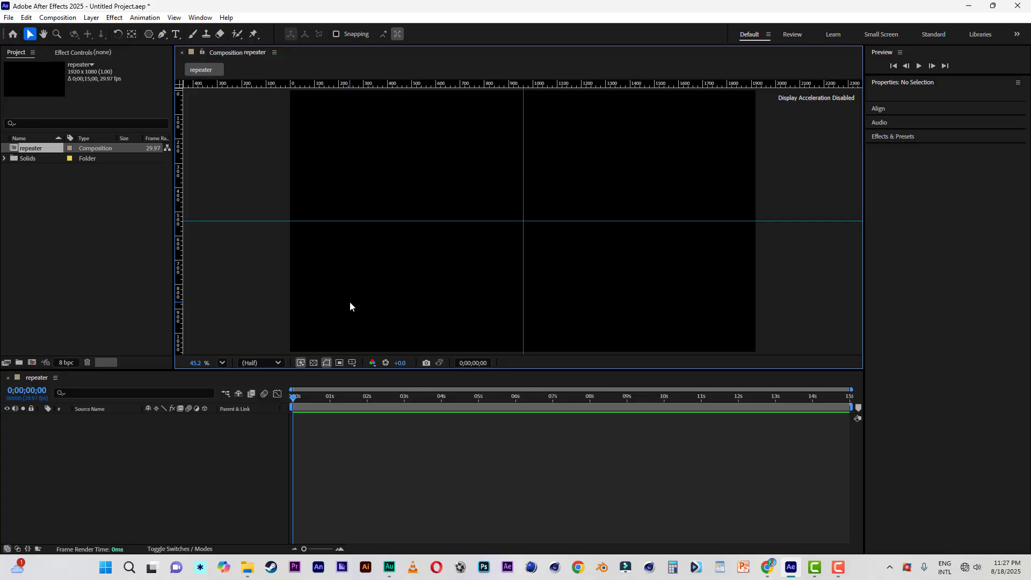
# Draw an upright five-sided polygon outward from the guides' intersection, with an outer radius of about 506 px.
pyautogui.click(148, 34)
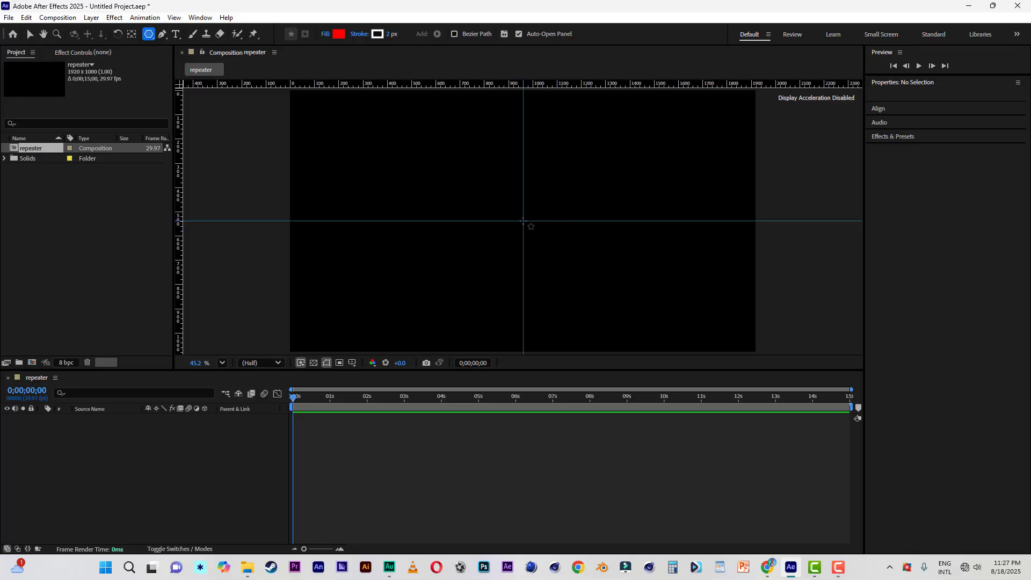
pyautogui.moveTo(523, 221); pyautogui.dragTo(595, 322)
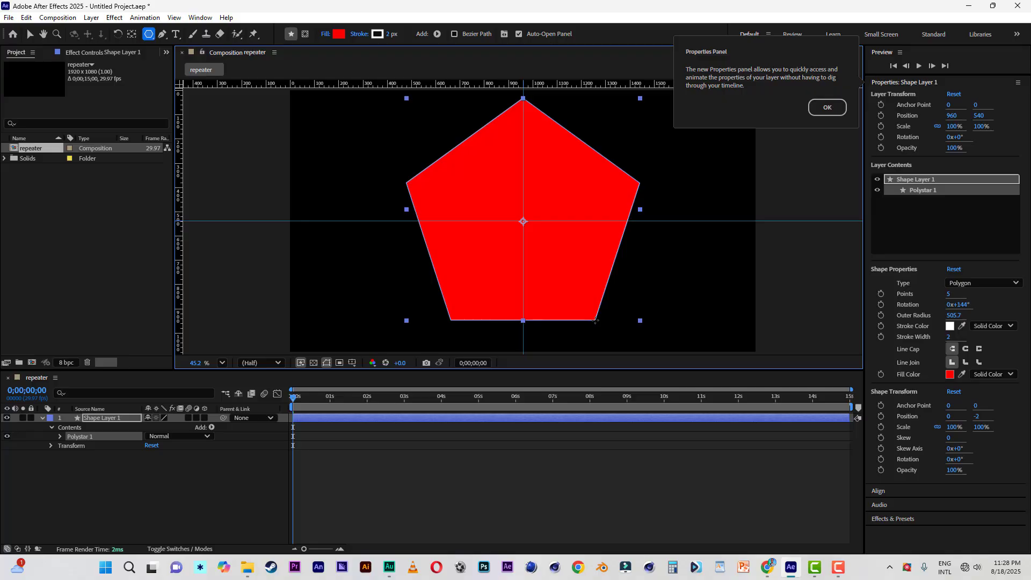
pyautogui.click(826, 107)
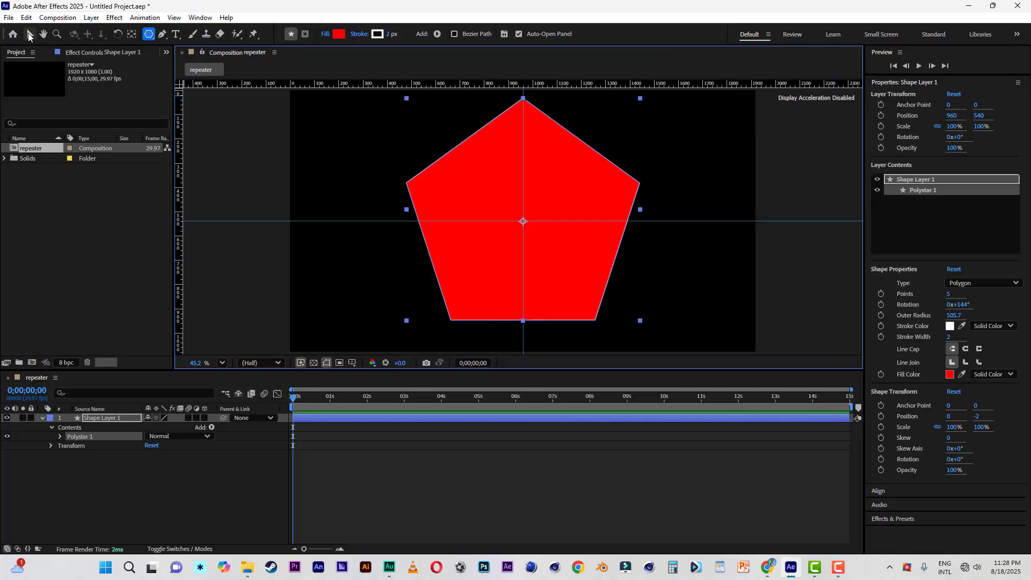
pyautogui.click(29, 34)
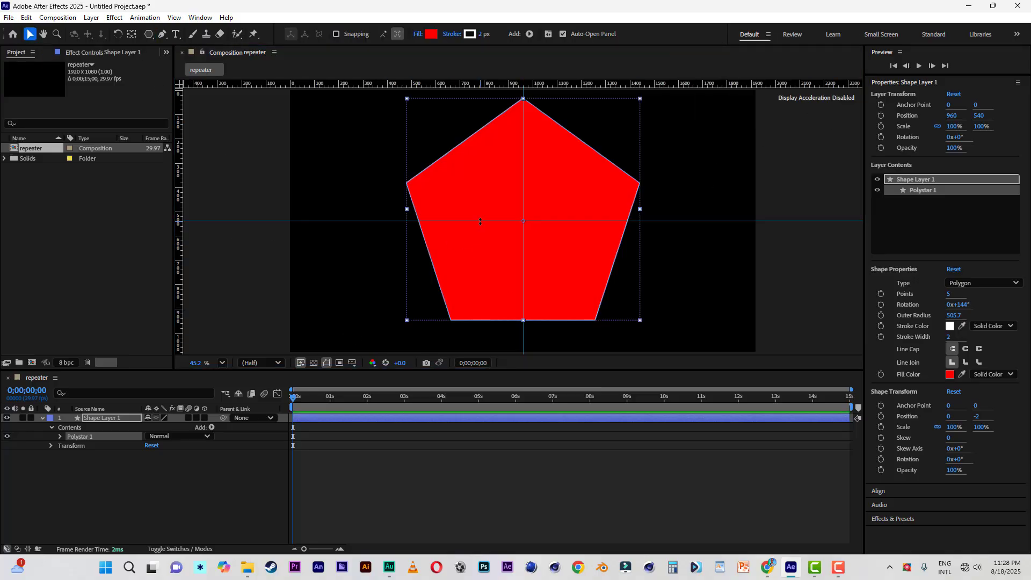
# Set the polygon's fill to None and its stroke width to 150 px.
pyautogui.click(417, 34)
pyautogui.click(458, 254)
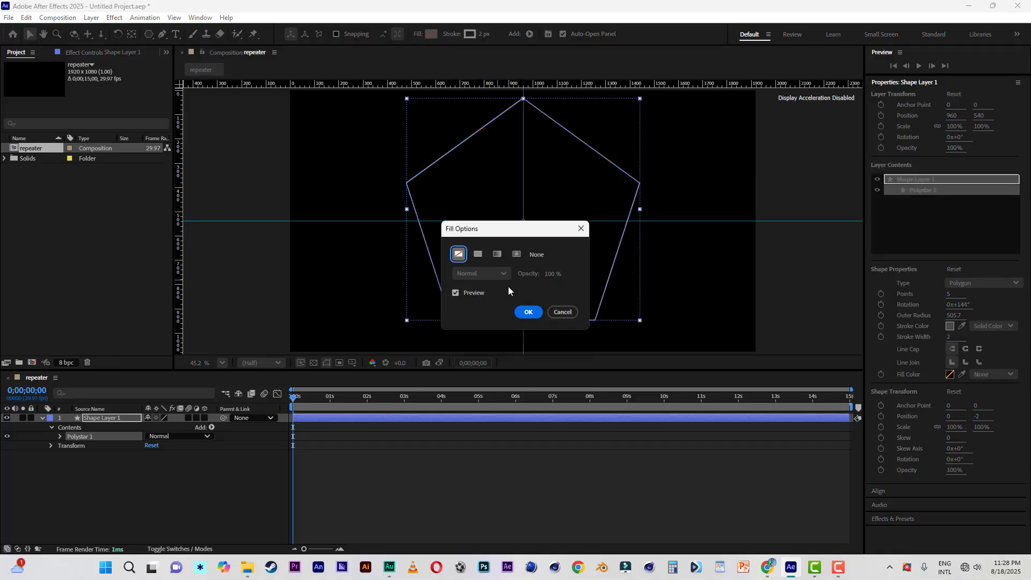
pyautogui.click(529, 313)
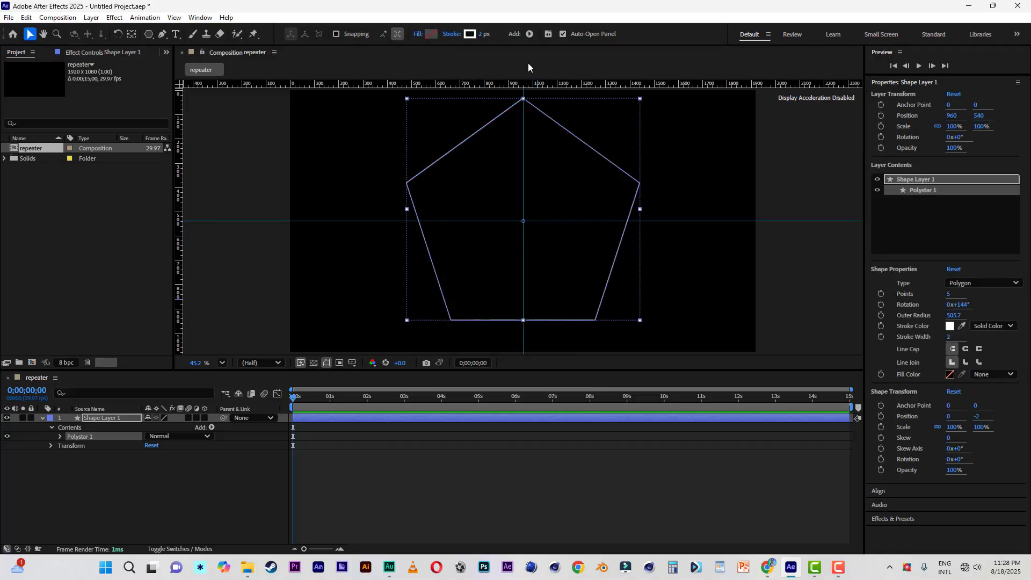
pyautogui.click(484, 35)
pyautogui.write('150')
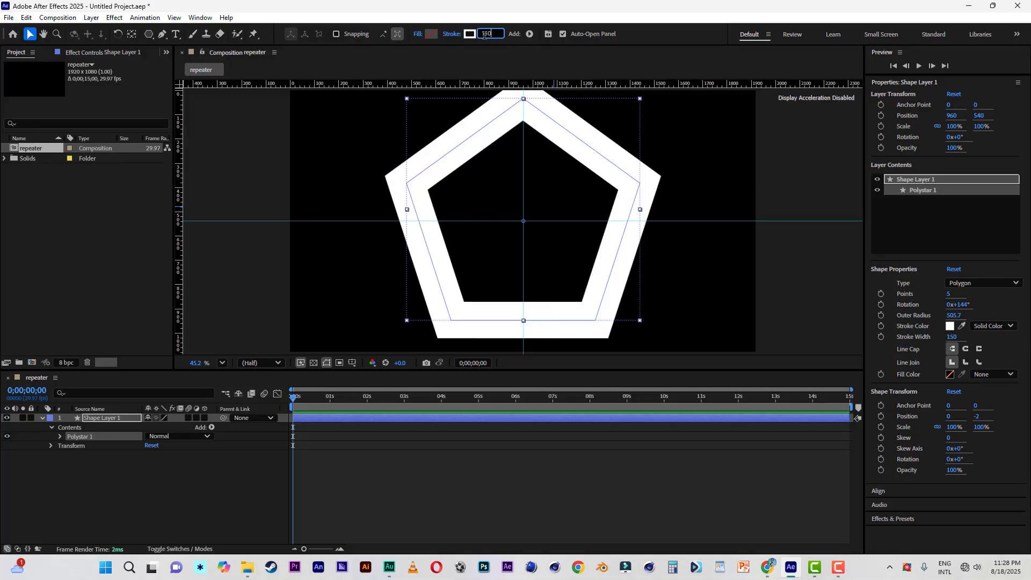
pyautogui.press('Return')
# Set the number of points in the polygon's Polystar Path to 6.
pyautogui.click(59, 436)
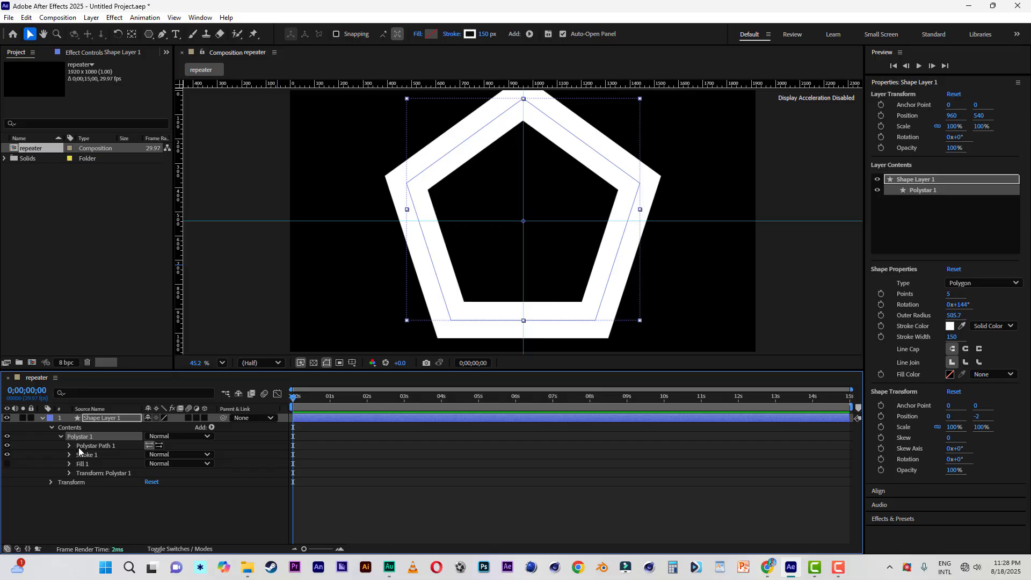
pyautogui.click(69, 446)
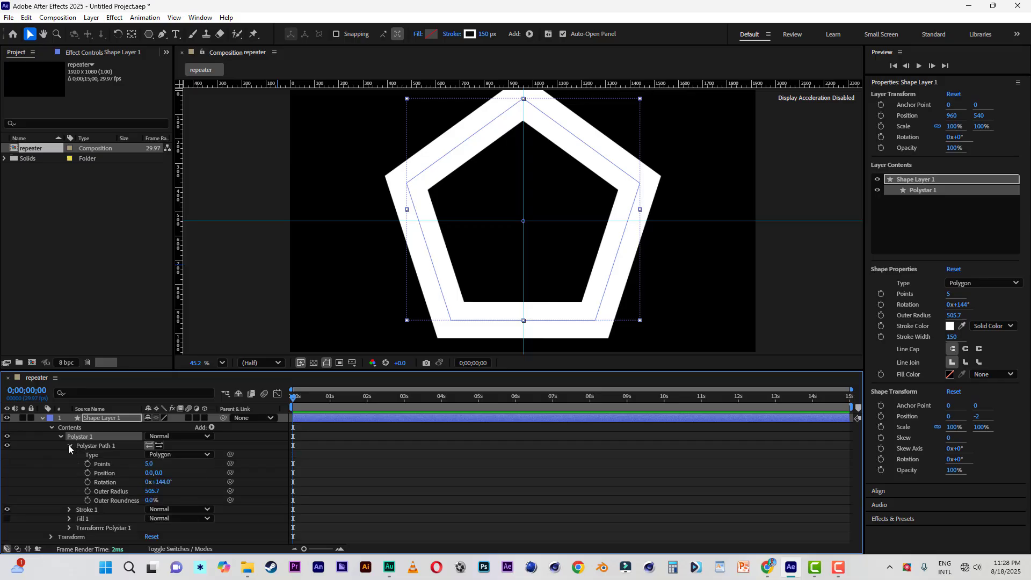
pyautogui.click(149, 465)
pyautogui.write('6')
pyautogui.press('Return')
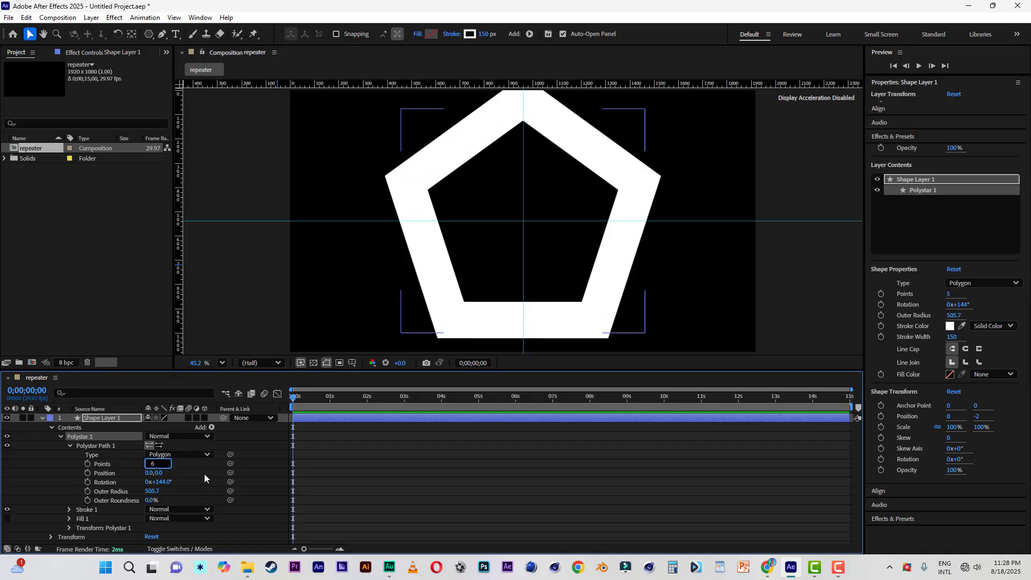
pyautogui.click(204, 474)
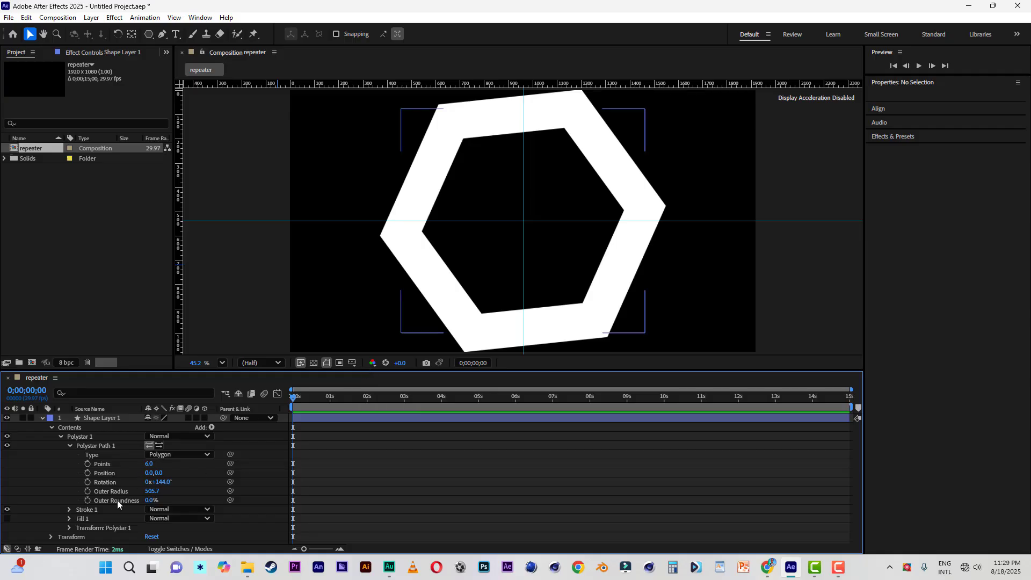
# Set the hexagon's rotation in Transform: Polystar 1 to -84°, collapse the layer's properties and select the shape layer.
pyautogui.click(69, 529)
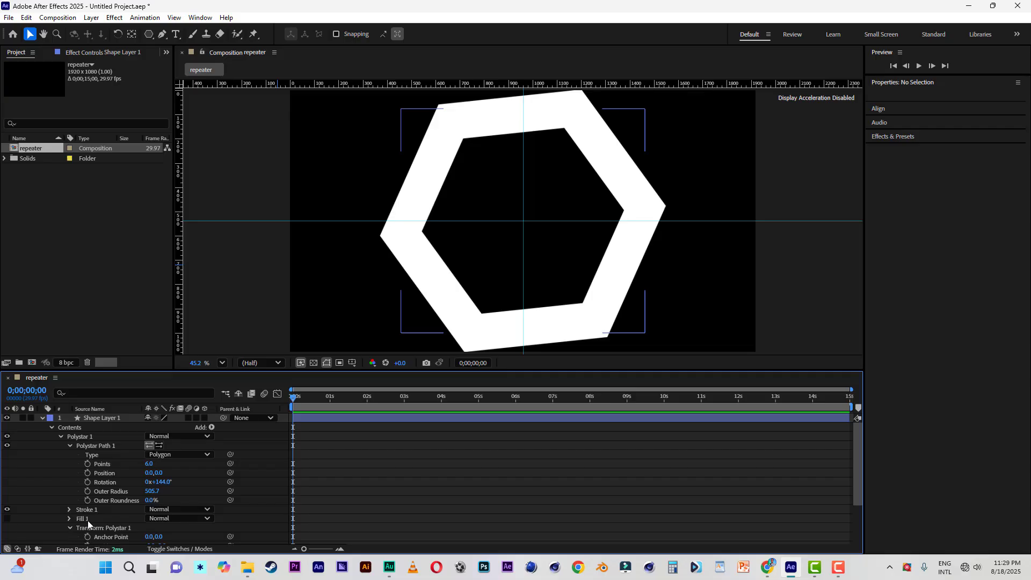
pyautogui.scroll(-2, 88, 520)
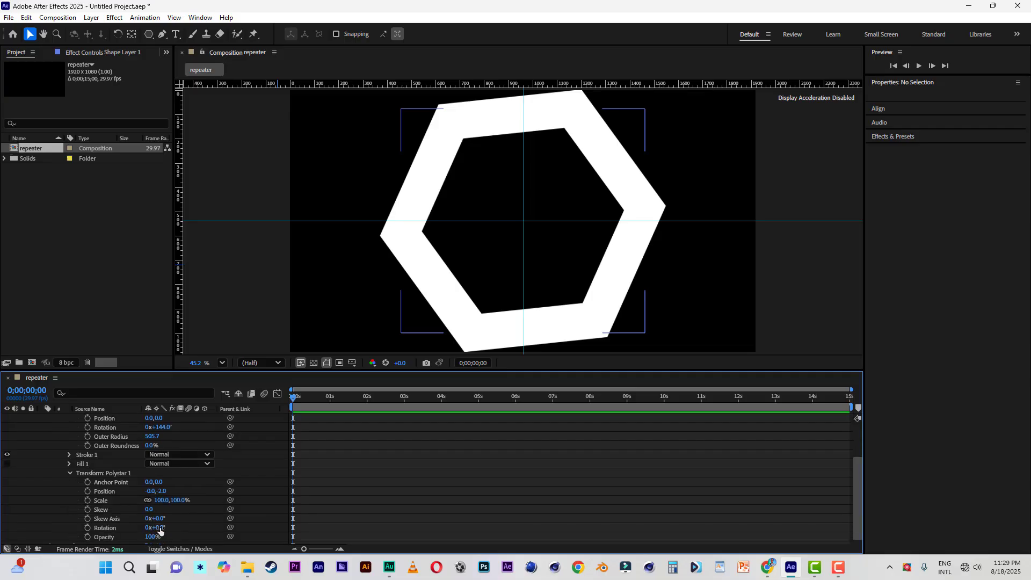
pyautogui.moveTo(160, 531); pyautogui.dragTo(112, 528)
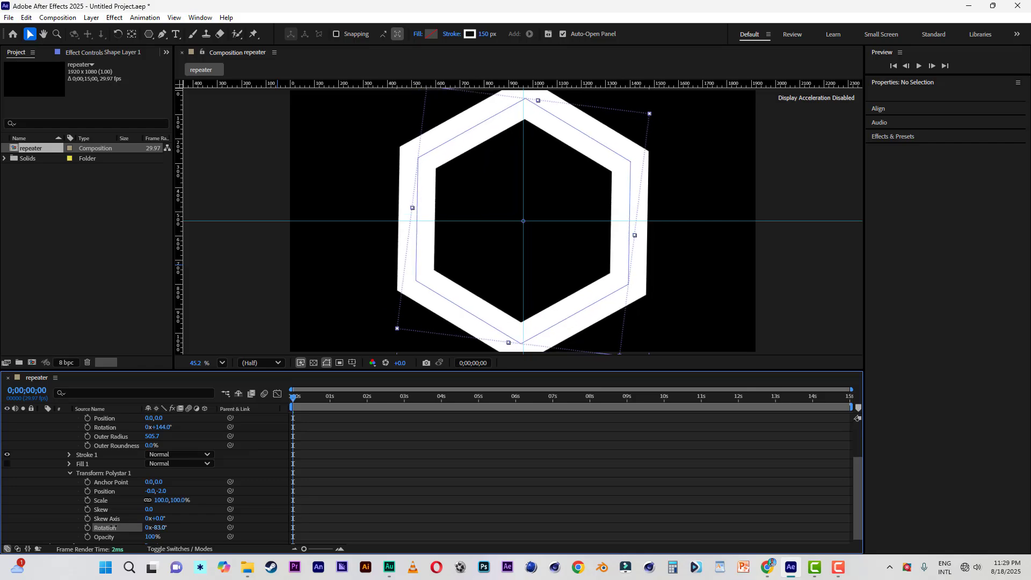
pyautogui.click(160, 528)
pyautogui.write('-84')
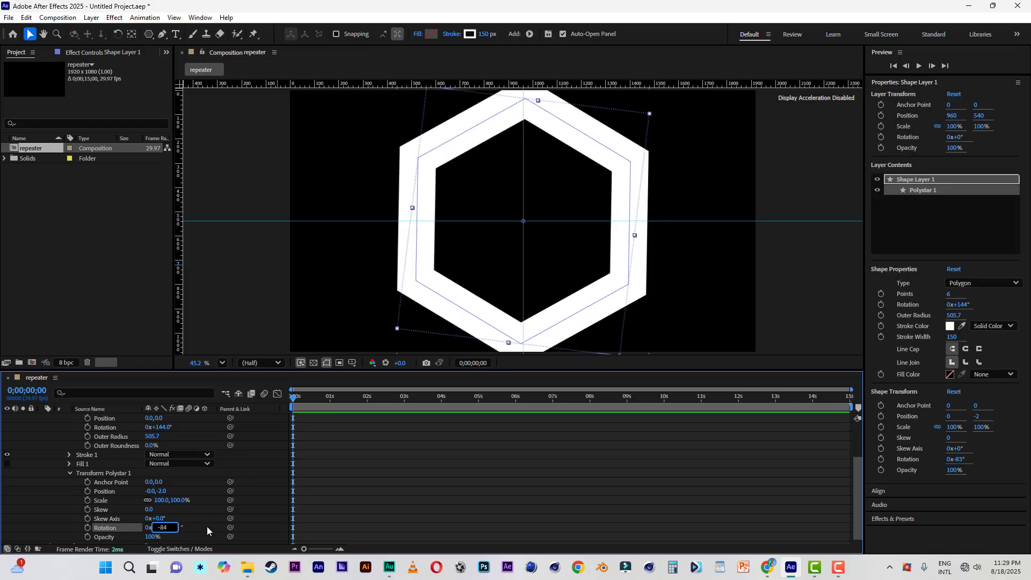
pyautogui.click(207, 527)
pyautogui.scroll(2, 92, 459)
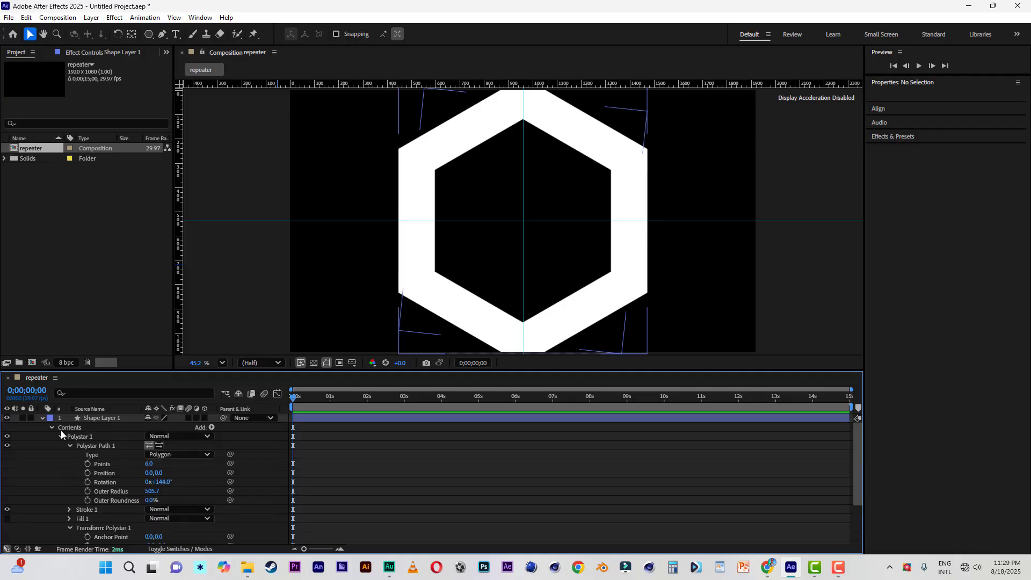
pyautogui.click(41, 418)
pyautogui.click(92, 420)
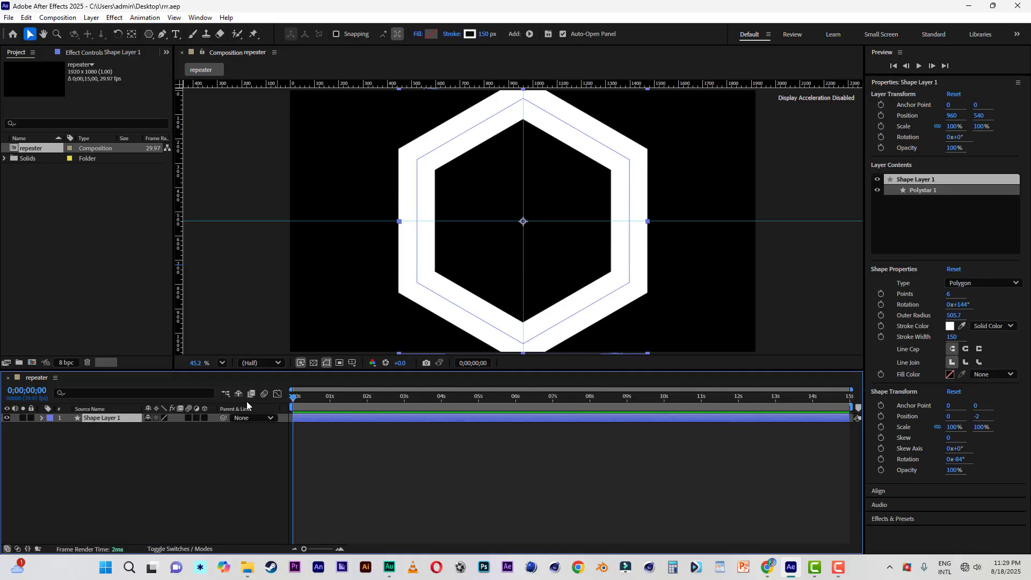
# Duplicate the repeater composition and rename the copy as rings.
pyautogui.click(38, 151)
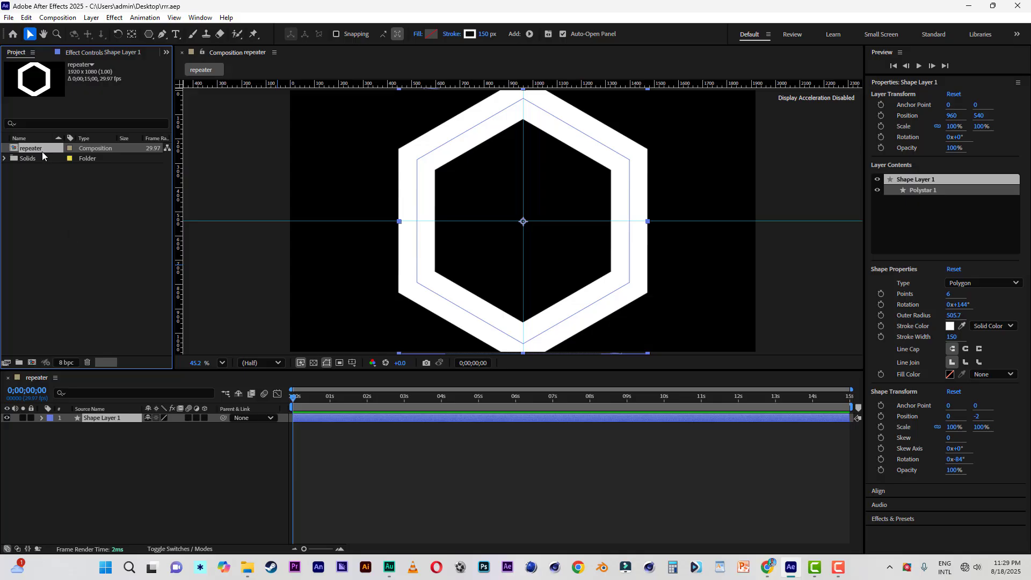
pyautogui.hotkey('ctrl', 'd')
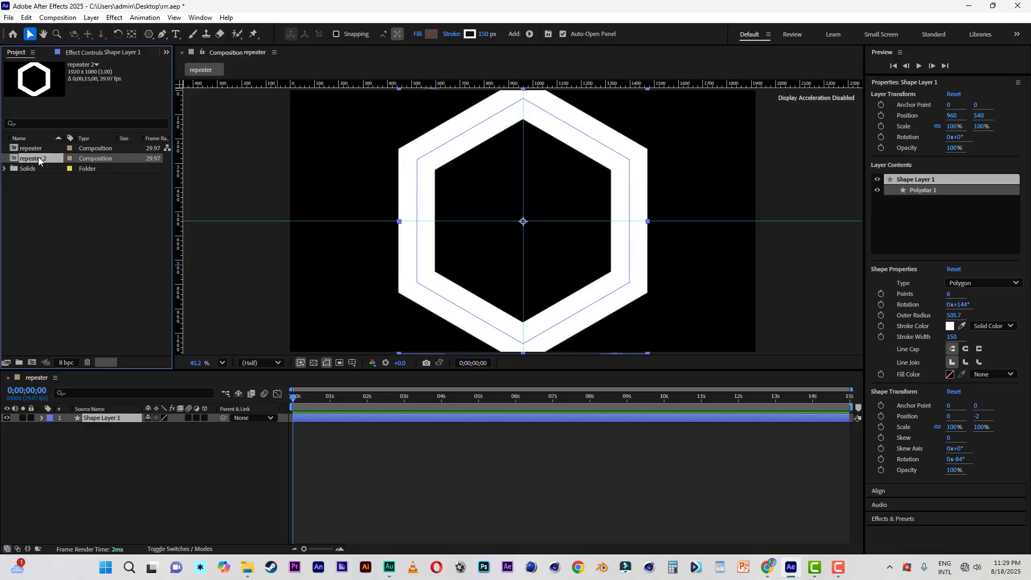
pyautogui.rightClick(39, 159)
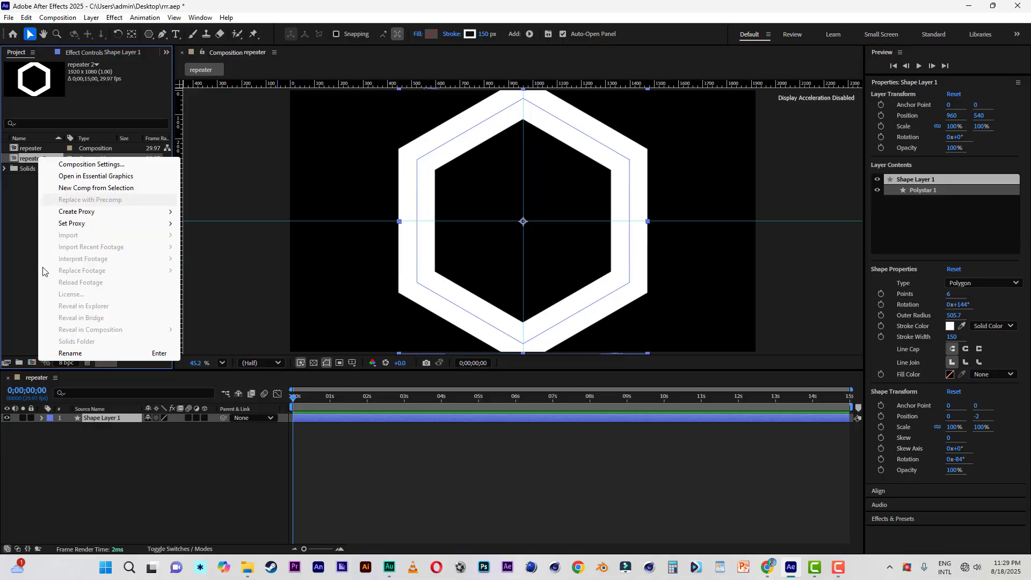
pyautogui.click(32, 350)
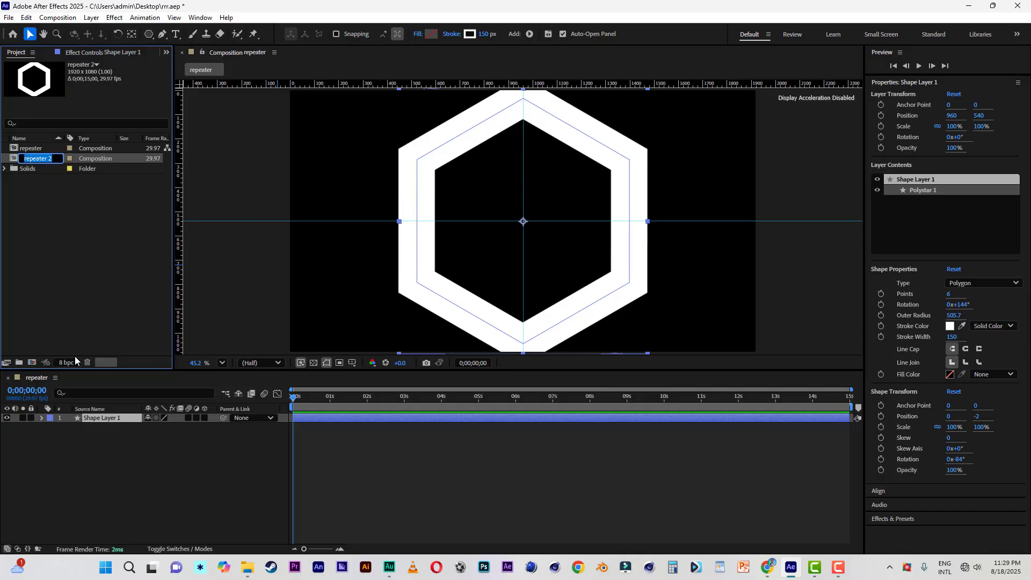
pyautogui.write('rings')
pyautogui.click(59, 252)
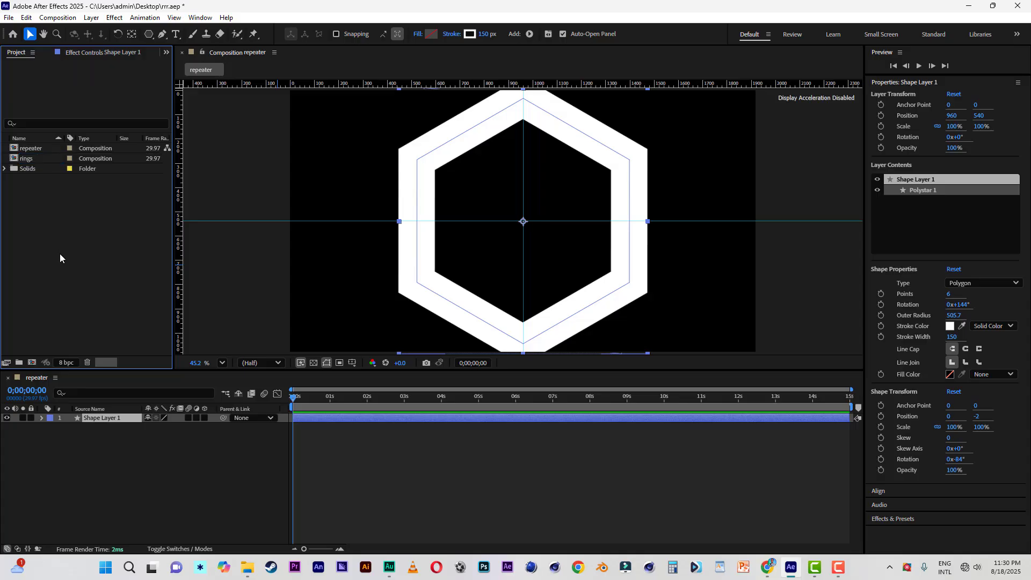
# Add a Repeater to the contents of Shape Layer 1 in the repeater composition.
pyautogui.click(89, 418)
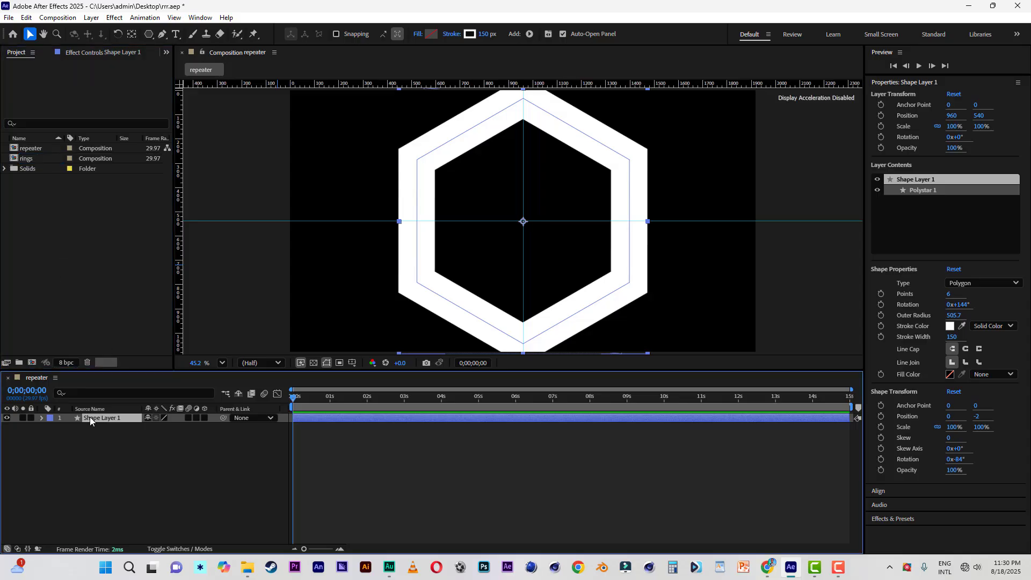
pyautogui.click(42, 418)
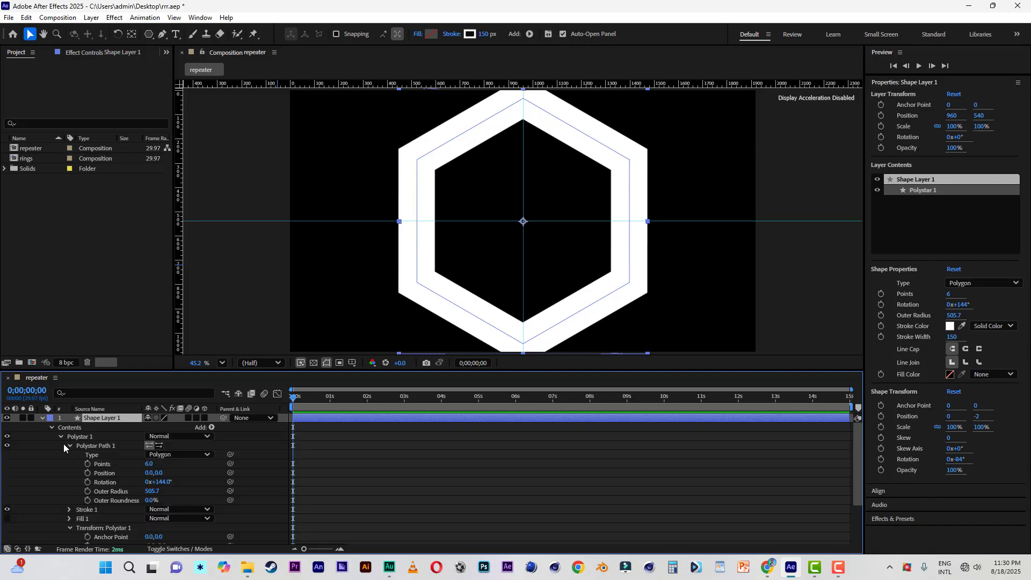
pyautogui.click(60, 437)
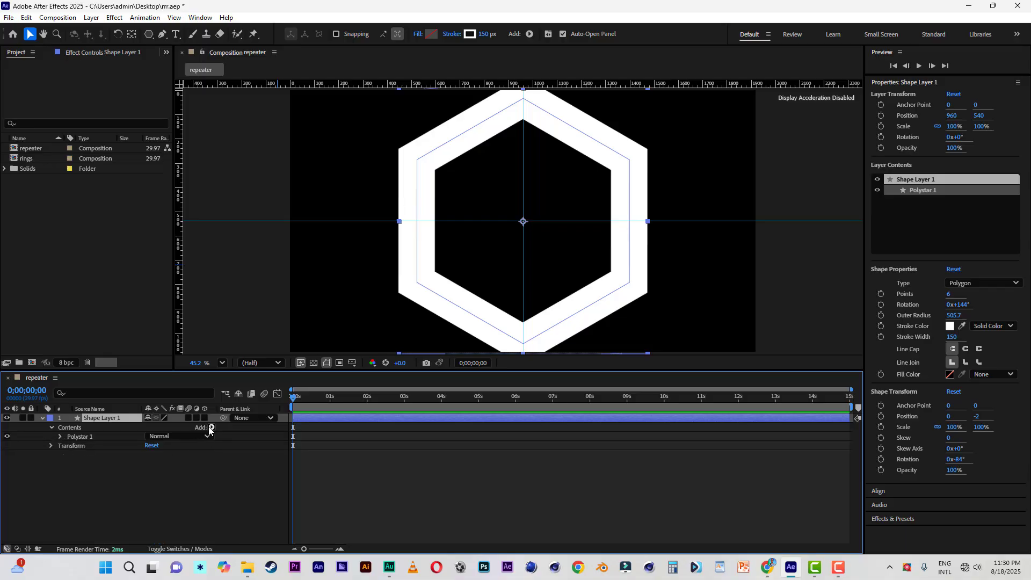
pyautogui.click(211, 429)
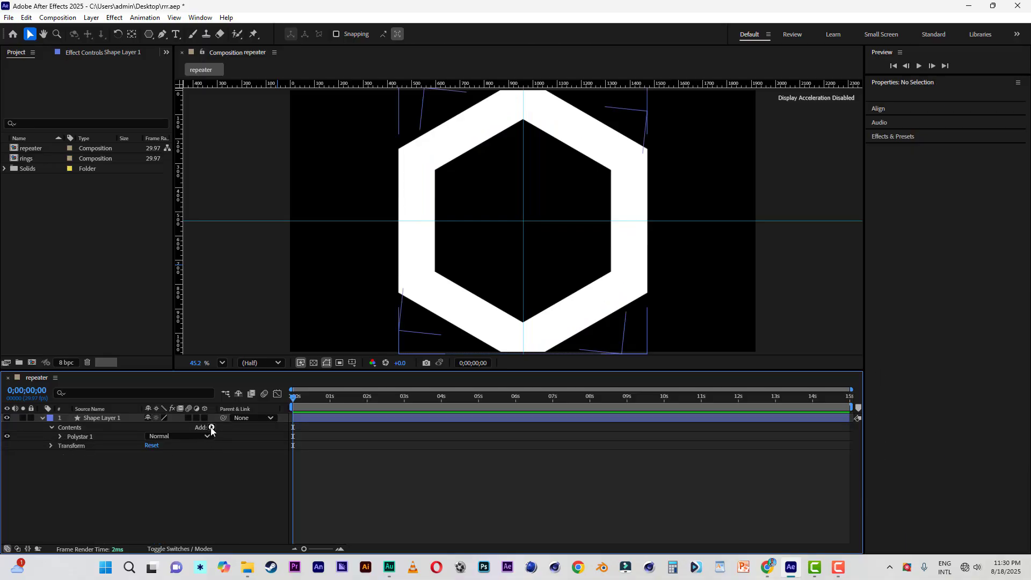
pyautogui.click(211, 428)
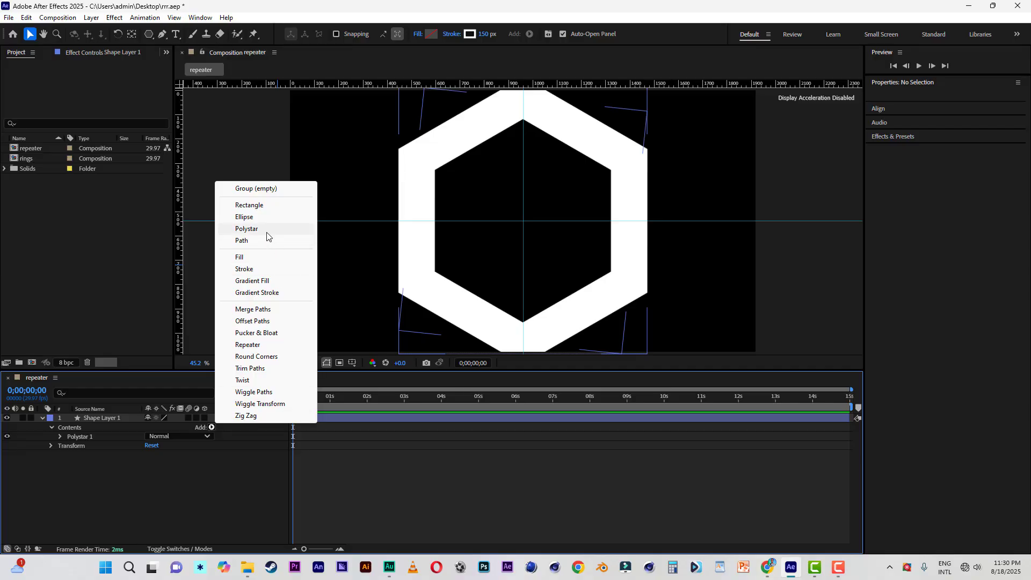
pyautogui.click(250, 344)
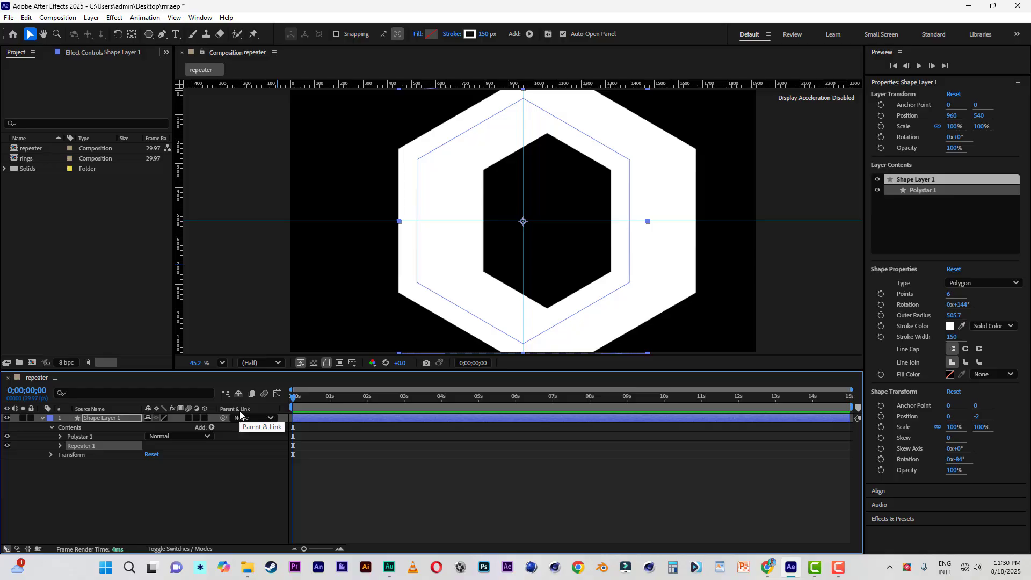
# Set the number of copies in Repeater 1 to 6.
pyautogui.click(60, 446)
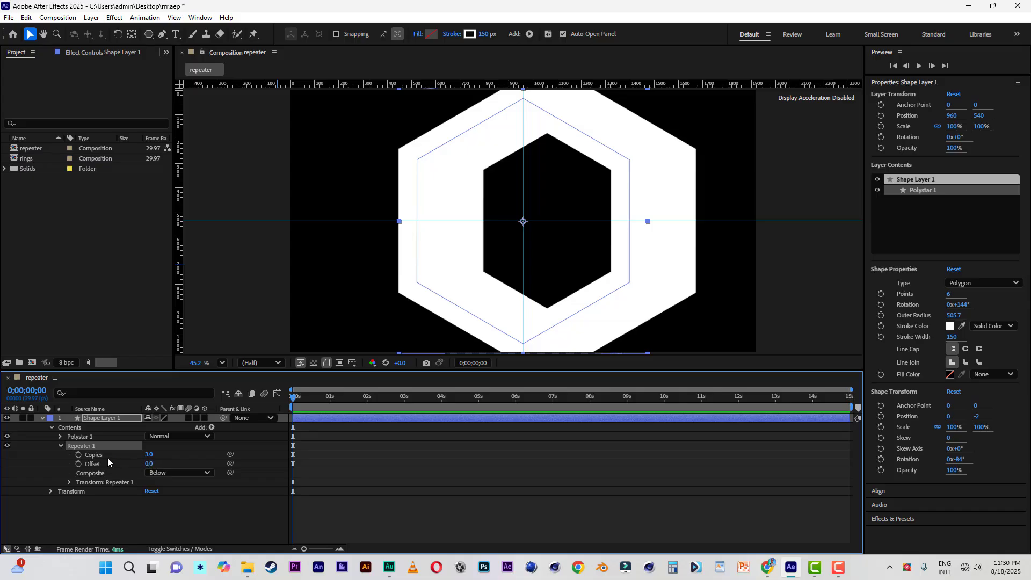
pyautogui.click(147, 455)
pyautogui.click(186, 456)
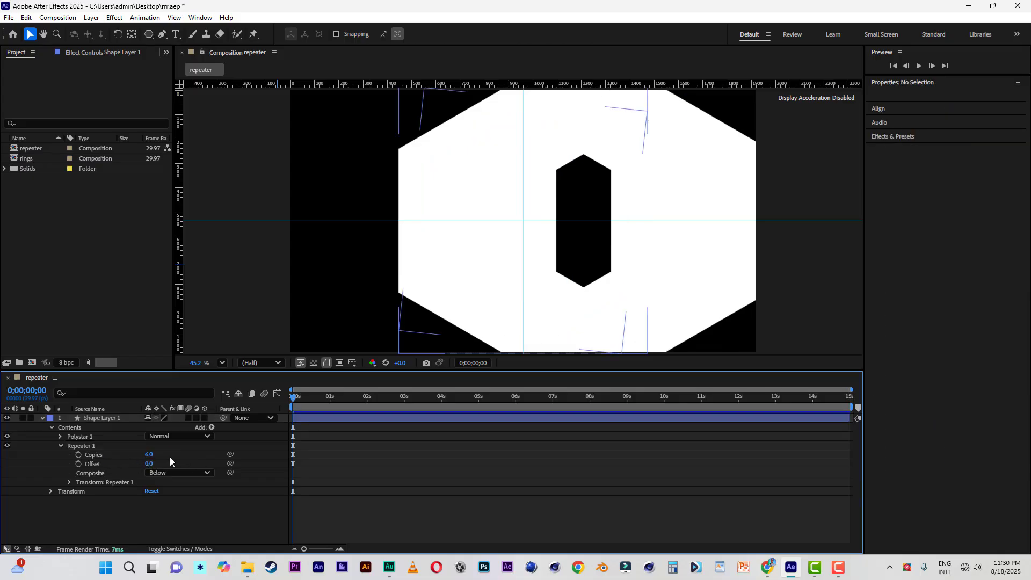
# In Transform: Repeater 1, set the horizontal position to 0 and the scale to 30%.
pyautogui.click(70, 483)
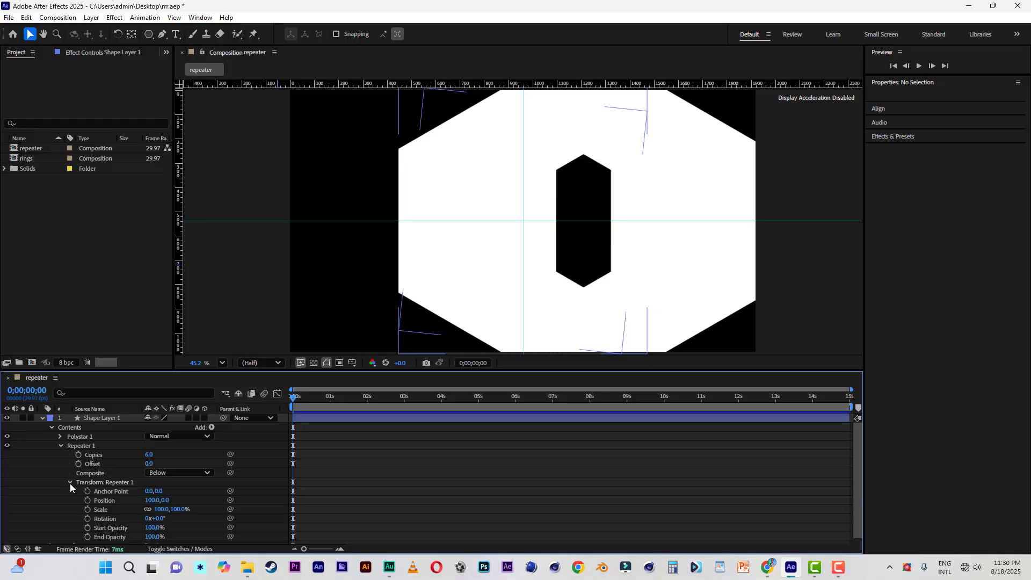
pyautogui.click(153, 501)
pyautogui.write('0')
pyautogui.click(195, 500)
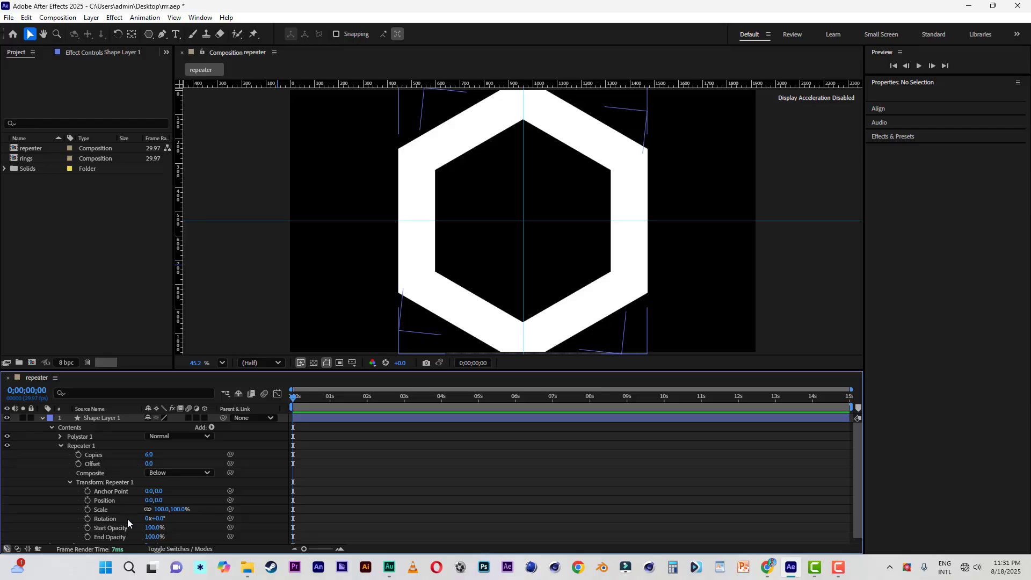
pyautogui.click(158, 510)
pyautogui.write('30')
pyautogui.press('Return')
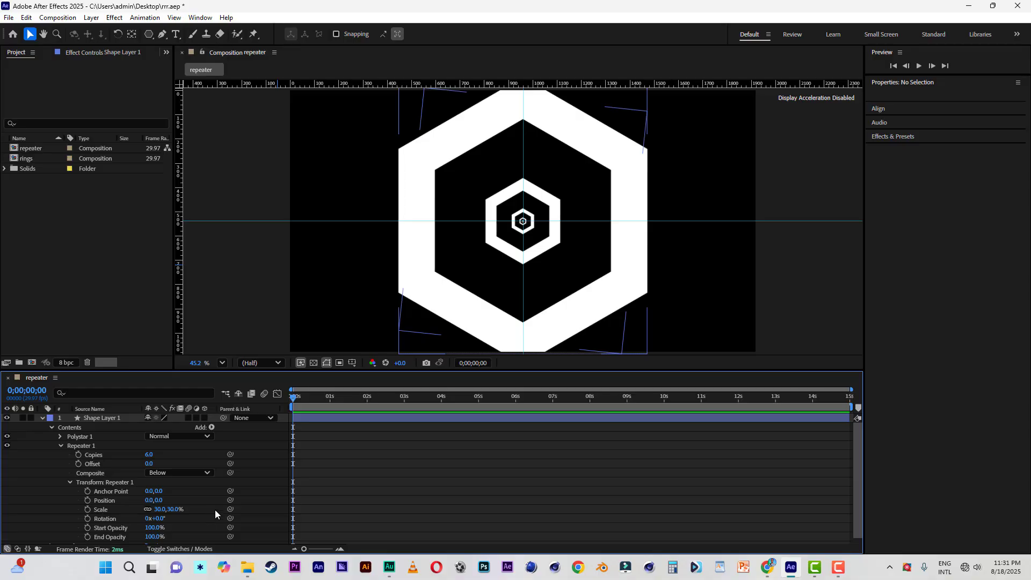
# Set the repeater's Offset to 5 and add a keyframe for it at the start of the composition.
pyautogui.click(149, 464)
pyautogui.press('Return')
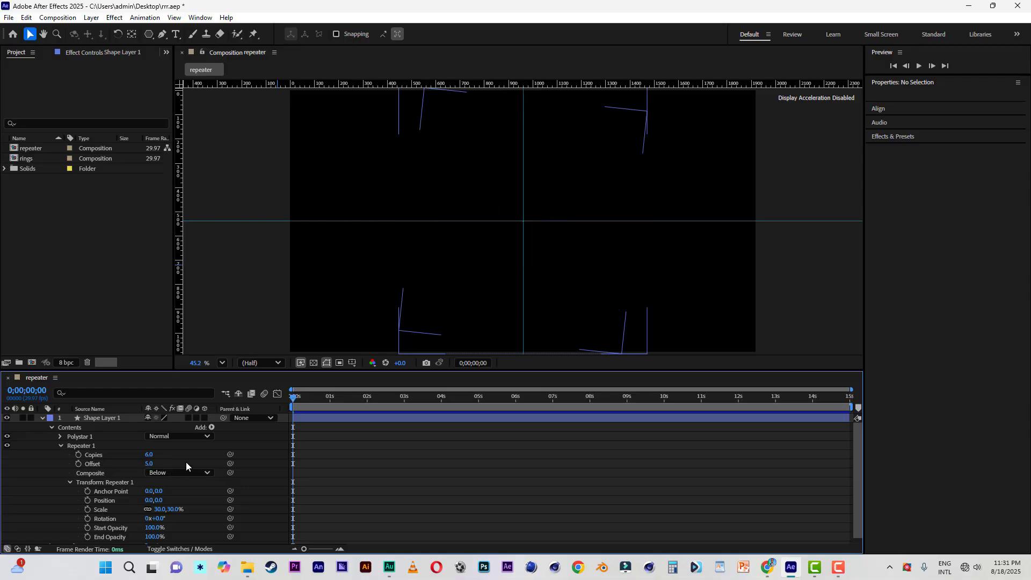
pyautogui.click(79, 464)
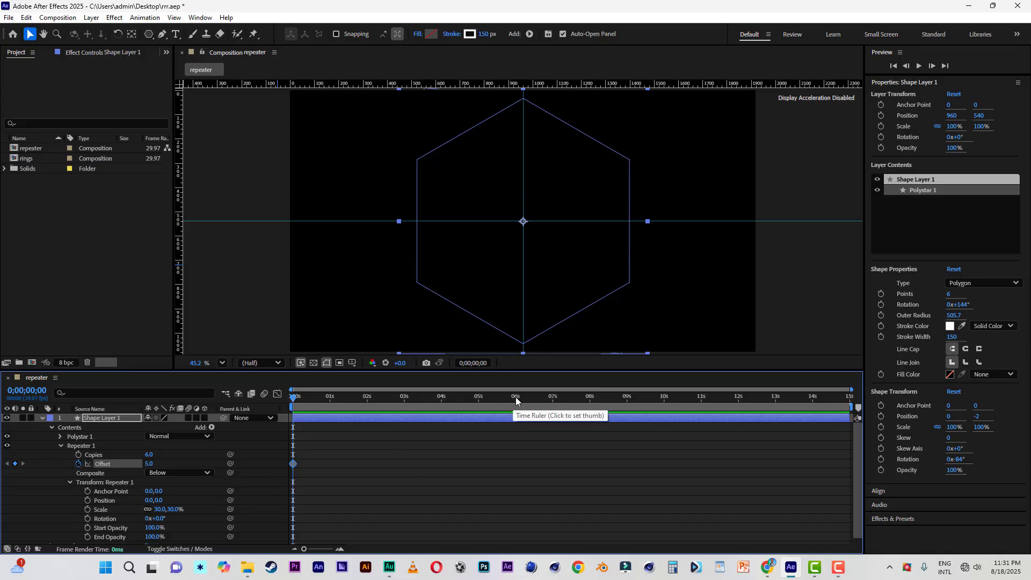
# Set the repeater's Offset to -8 at 6 seconds and preview the animation from the start.
pyautogui.click(517, 402)
pyautogui.click(149, 464)
pyautogui.write('-8')
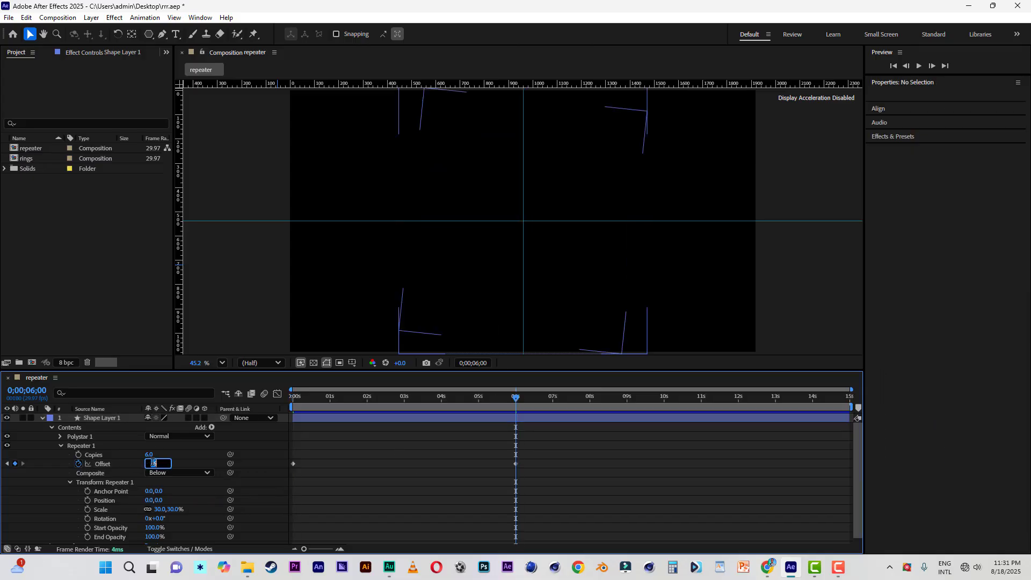
pyautogui.press('Return')
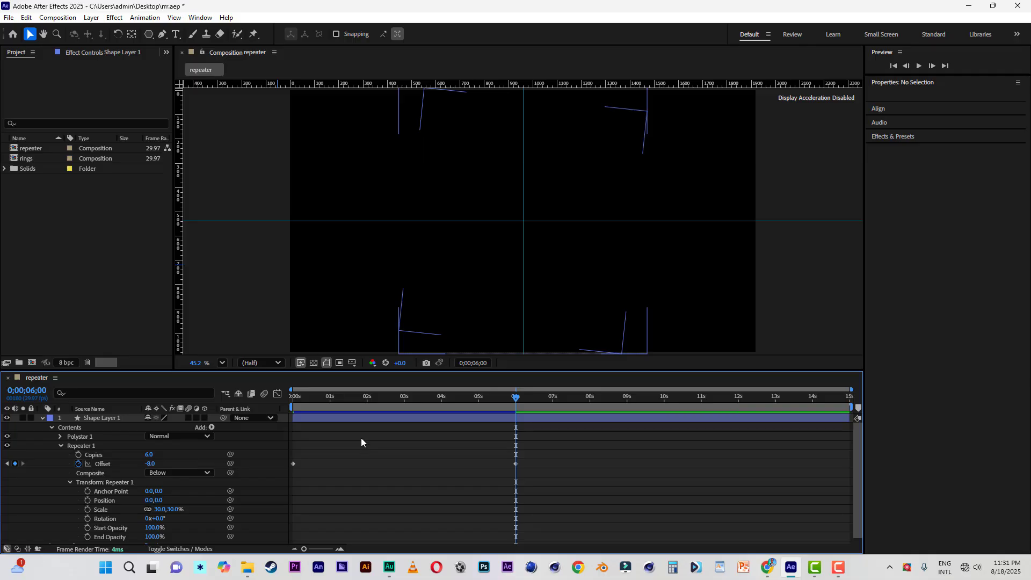
pyautogui.moveTo(314, 400); pyautogui.dragTo(258, 405)
pyautogui.press('space')
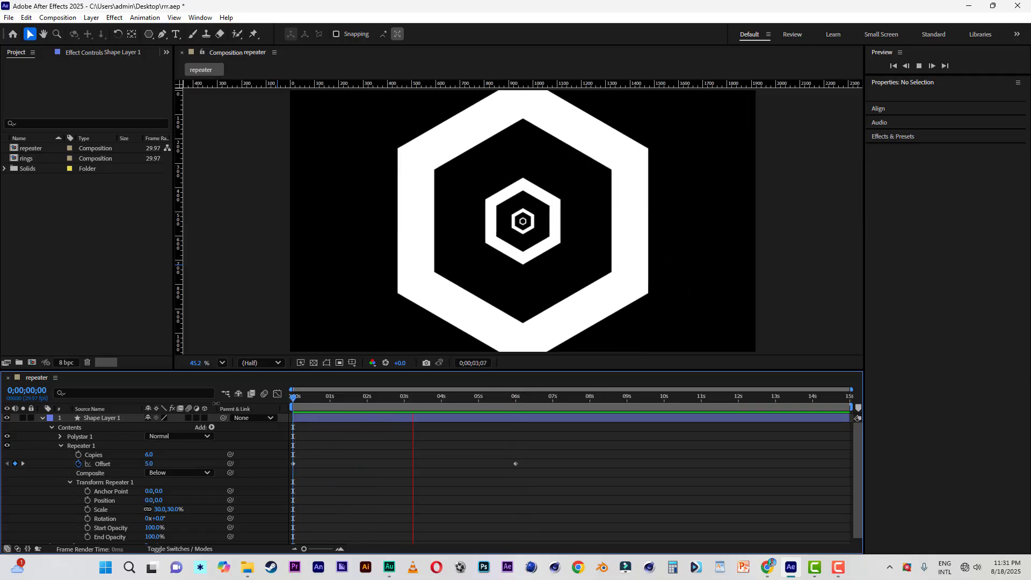
# Move the ending Offset keyframe to 4 seconds and preview the animation.
pyautogui.moveTo(433, 401); pyautogui.dragTo(442, 398)
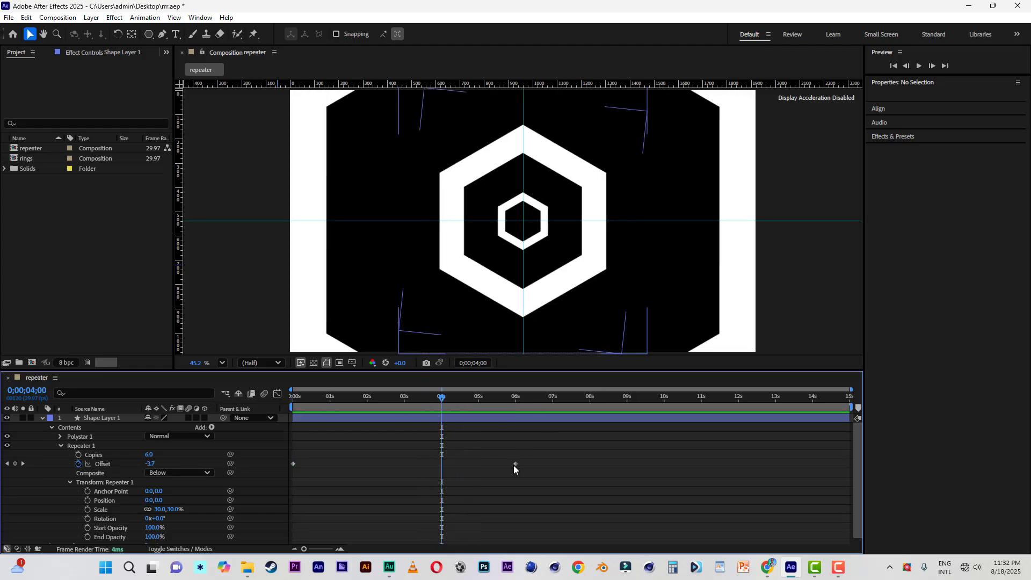
pyautogui.moveTo(516, 463); pyautogui.dragTo(444, 462)
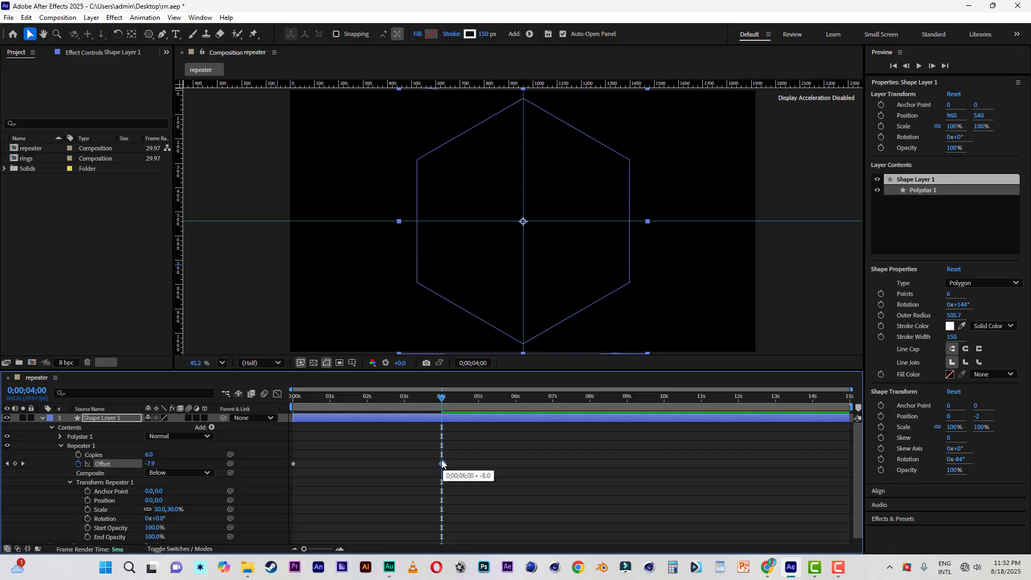
pyautogui.click(442, 464)
pyautogui.press('Home')
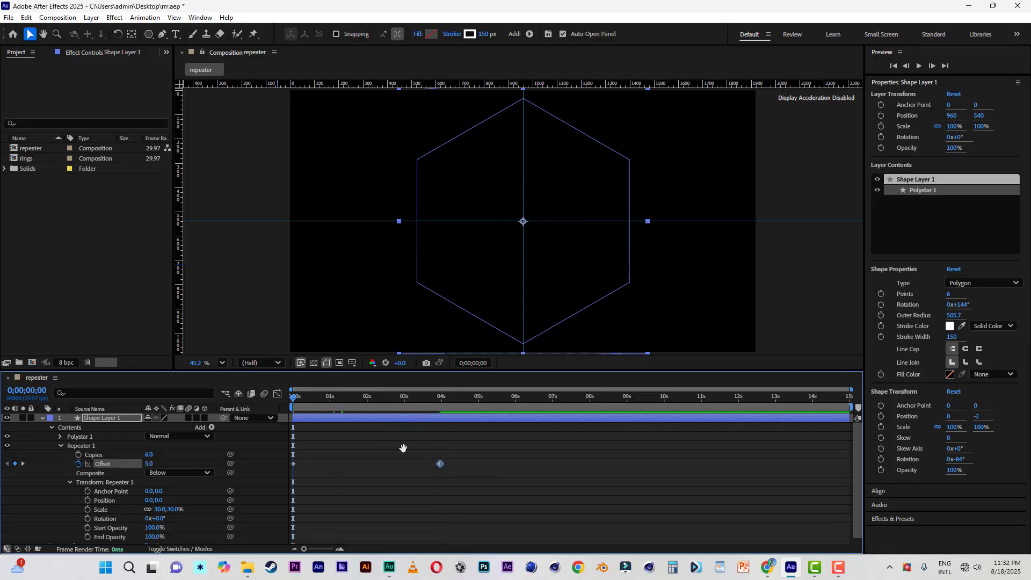
pyautogui.press('space')
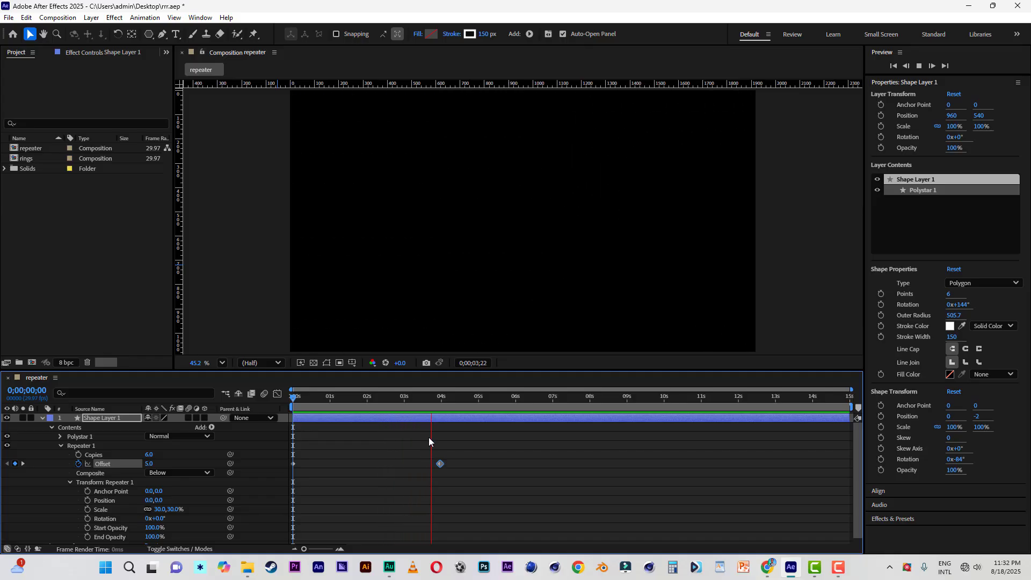
pyautogui.press('space')
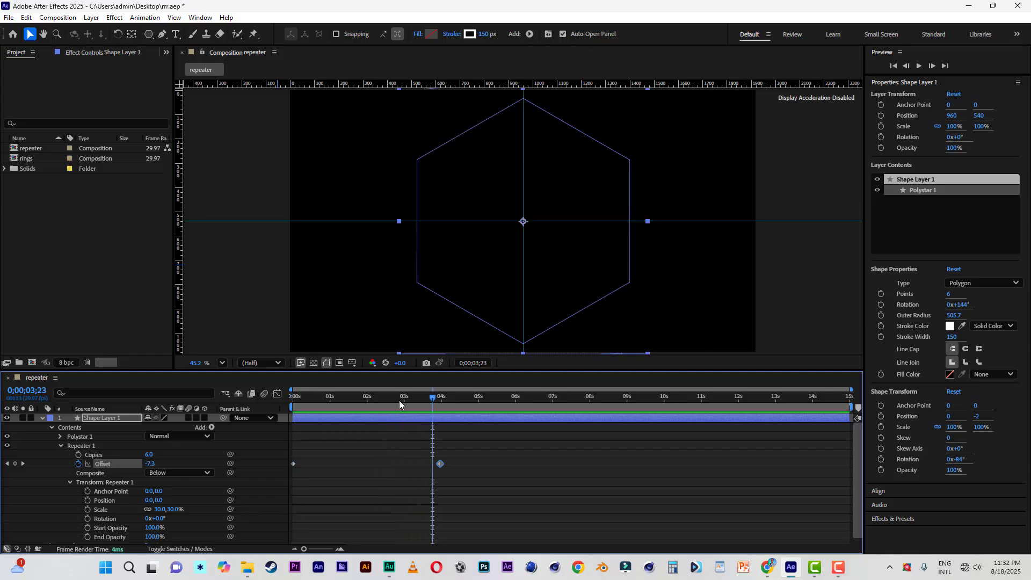
# Move the ending Offset keyframe to 2 seconds and return to the start of the composition.
pyautogui.click(368, 401)
pyautogui.moveTo(440, 463); pyautogui.dragTo(366, 467)
pyautogui.press('Home')
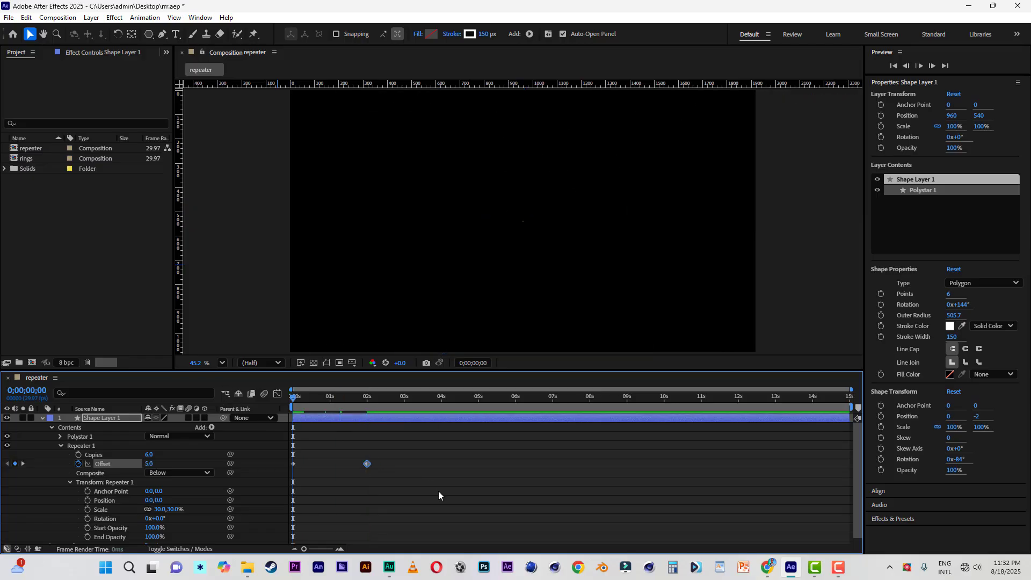
# Preview the faster repeater animation and save the project.
pyautogui.press('space')
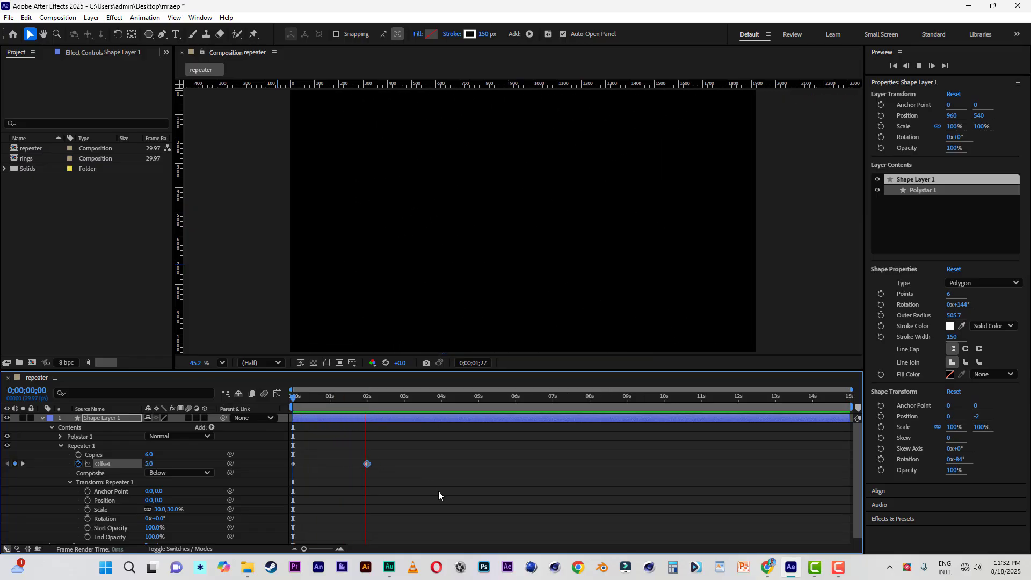
pyautogui.press('space')
pyautogui.press('space')
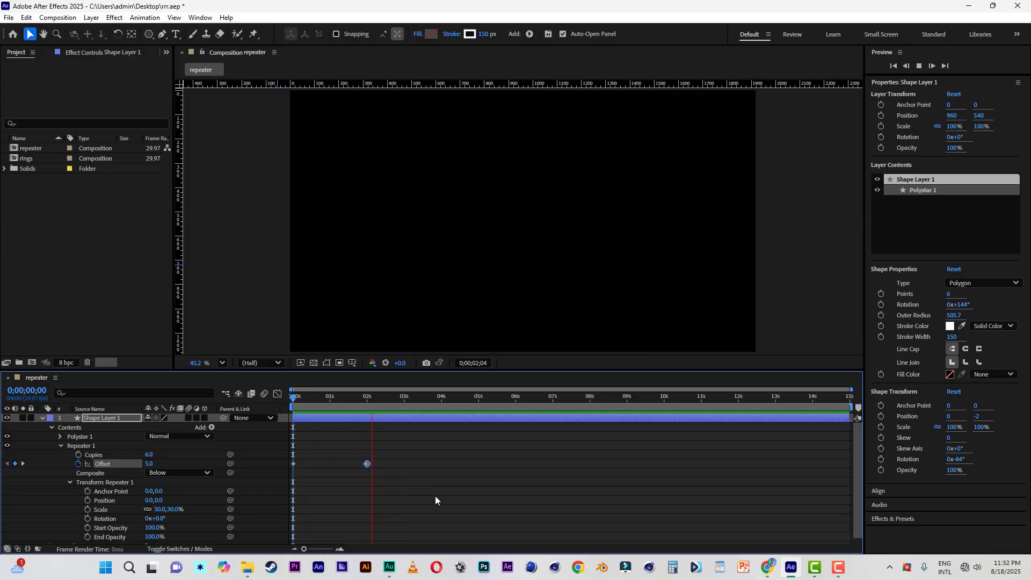
pyautogui.press('space')
pyautogui.hotkey('ctrl', 's')
pyautogui.click(437, 482)
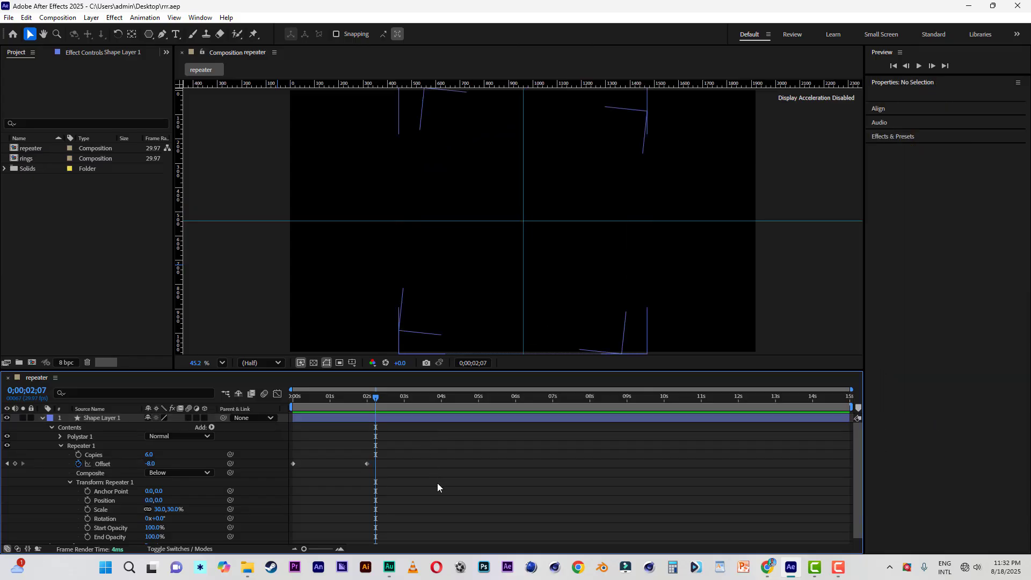
# Open the rings composition and set the hexagon's stroke width to 80 px.
pyautogui.doubleClick(32, 159)
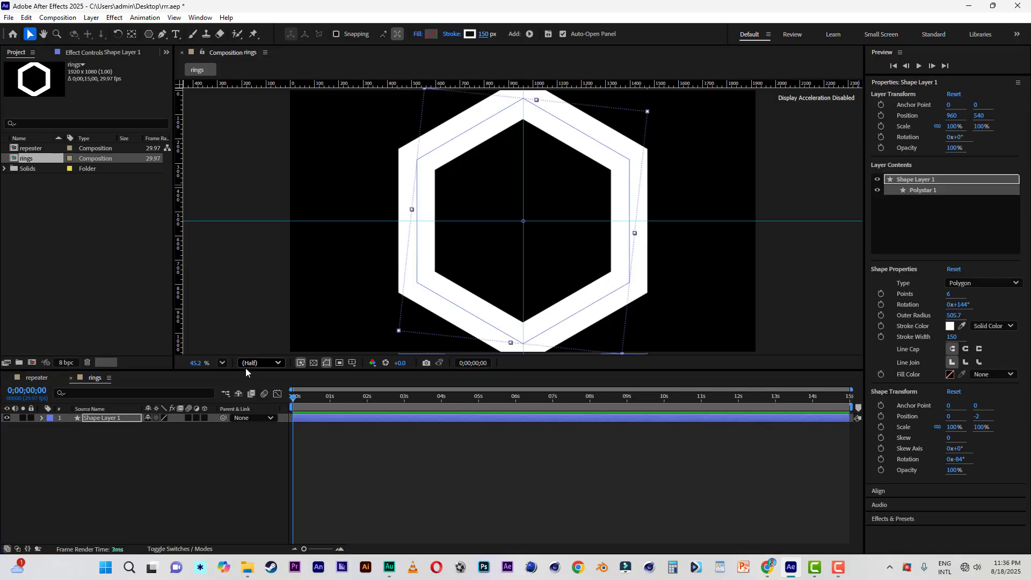
pyautogui.press('Return')
pyautogui.click(110, 418)
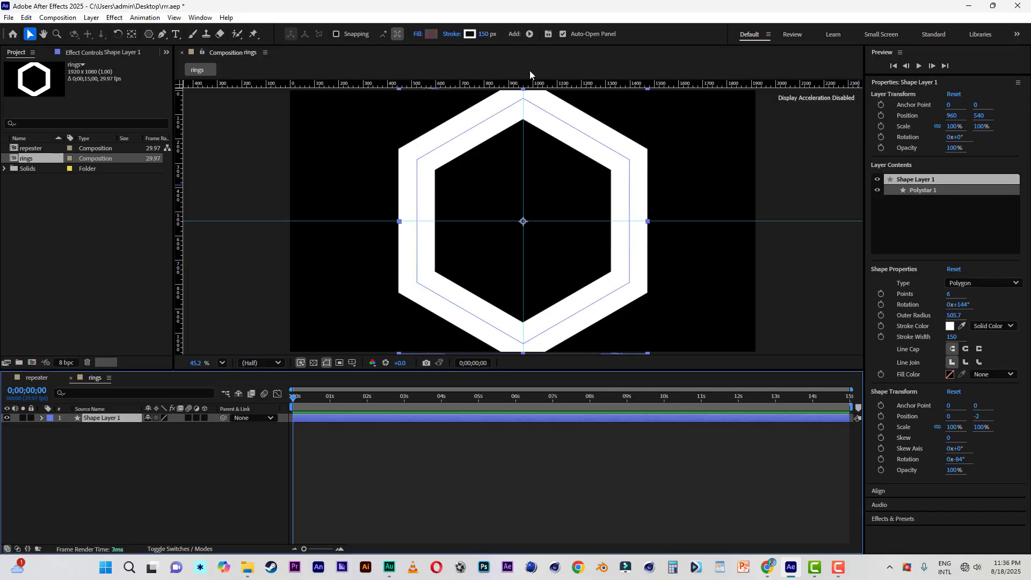
pyautogui.click(485, 34)
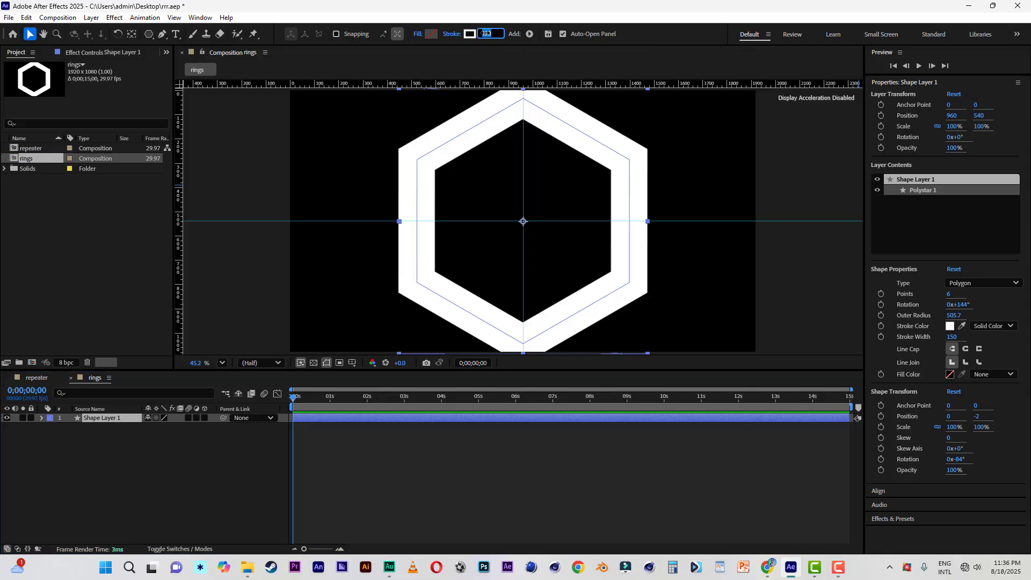
pyautogui.write('80')
pyautogui.press('Return')
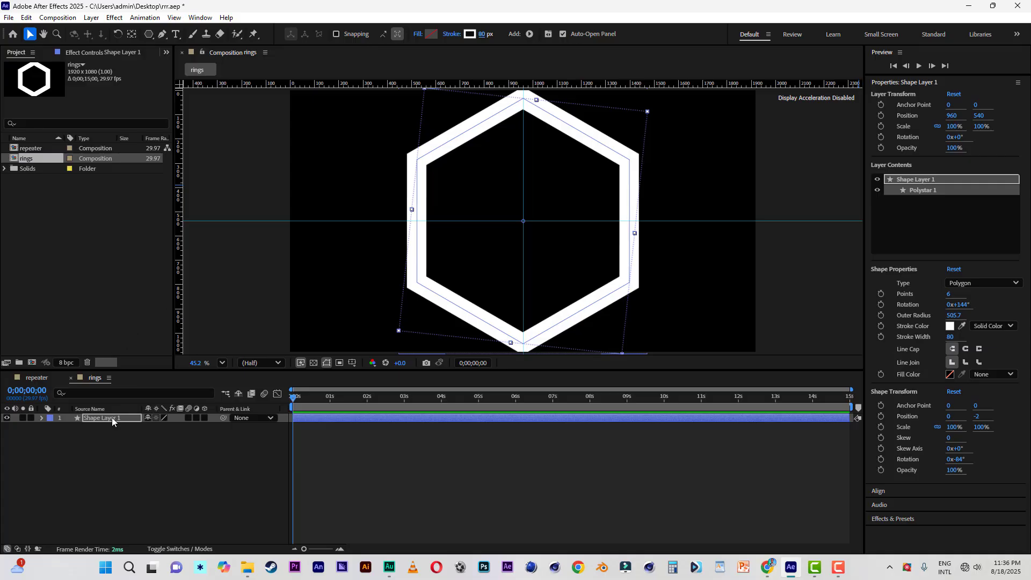
# Turn Shape Layer 1 in the rings composition into a 3D layer.
pyautogui.click(112, 417)
pyautogui.click(204, 418)
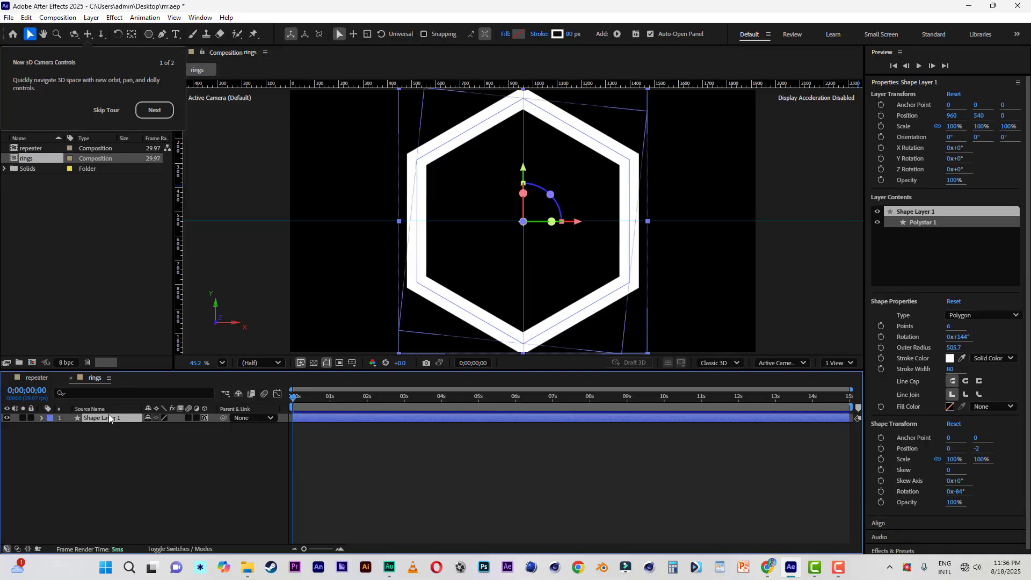
# Duplicate Shape Layer 1 and scale the polystar inside the copy to 83%.
pyautogui.hotkey('ctrl', 'd')
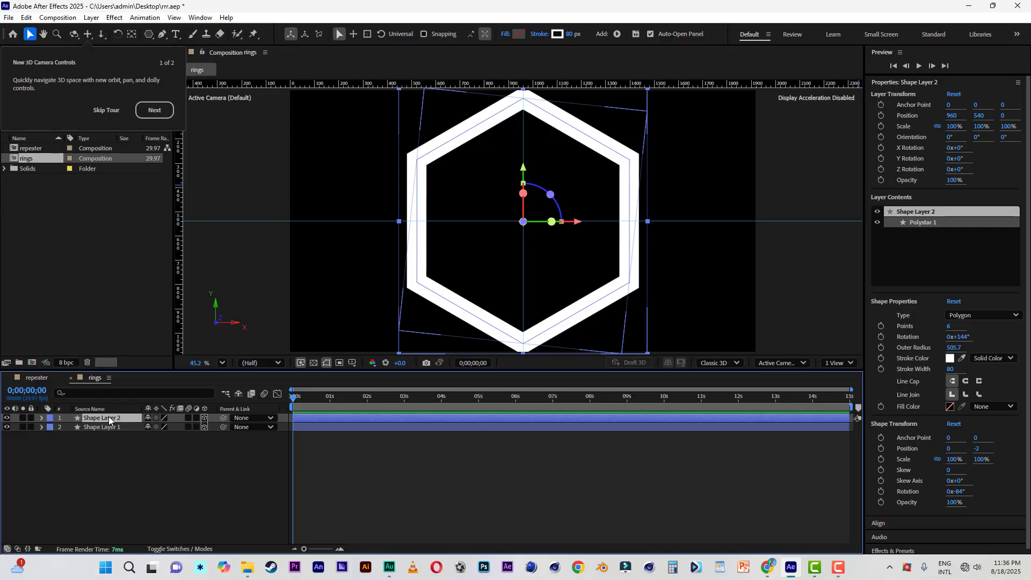
pyautogui.click(42, 419)
pyautogui.click(52, 436)
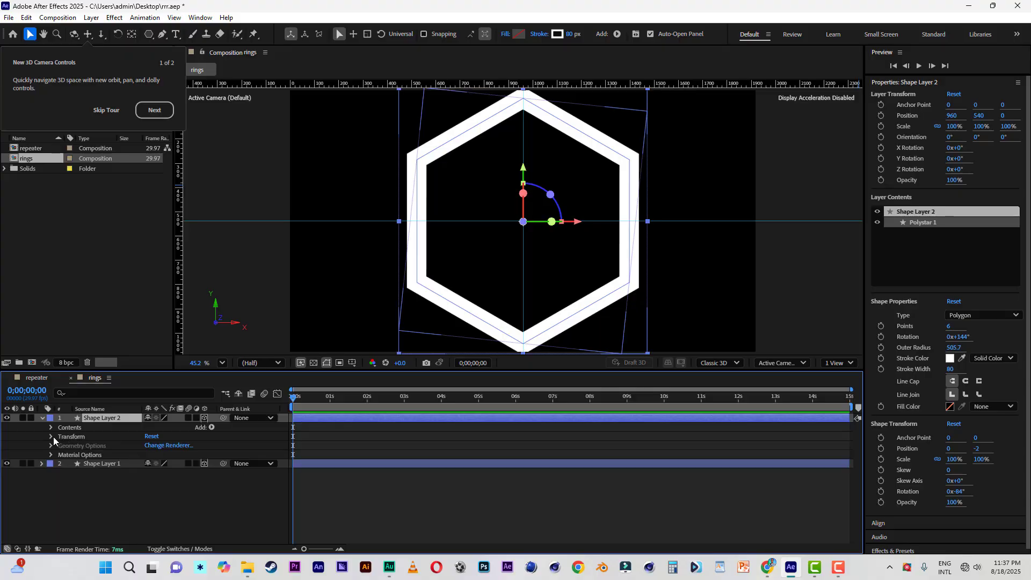
pyautogui.click(51, 427)
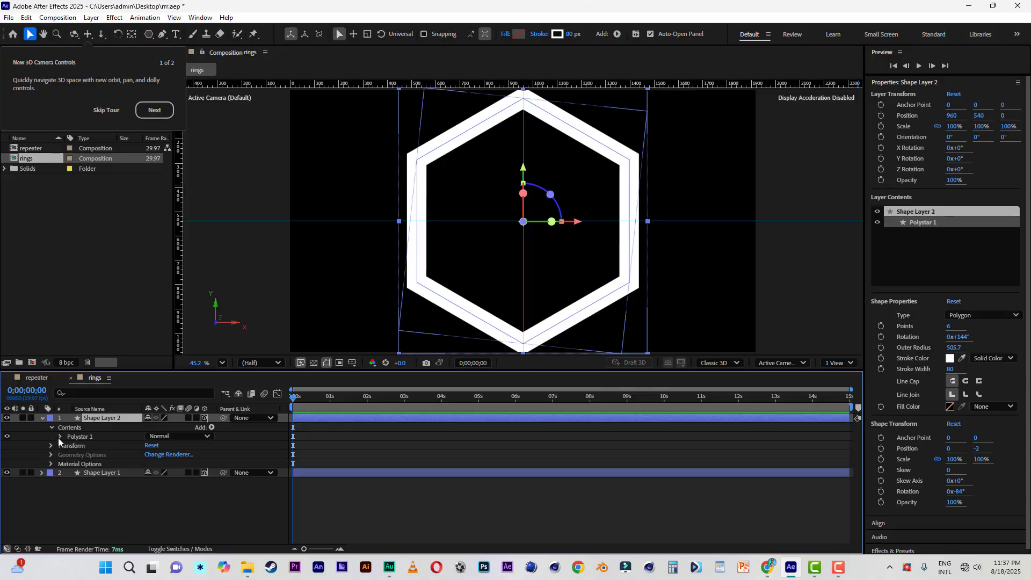
pyautogui.click(60, 437)
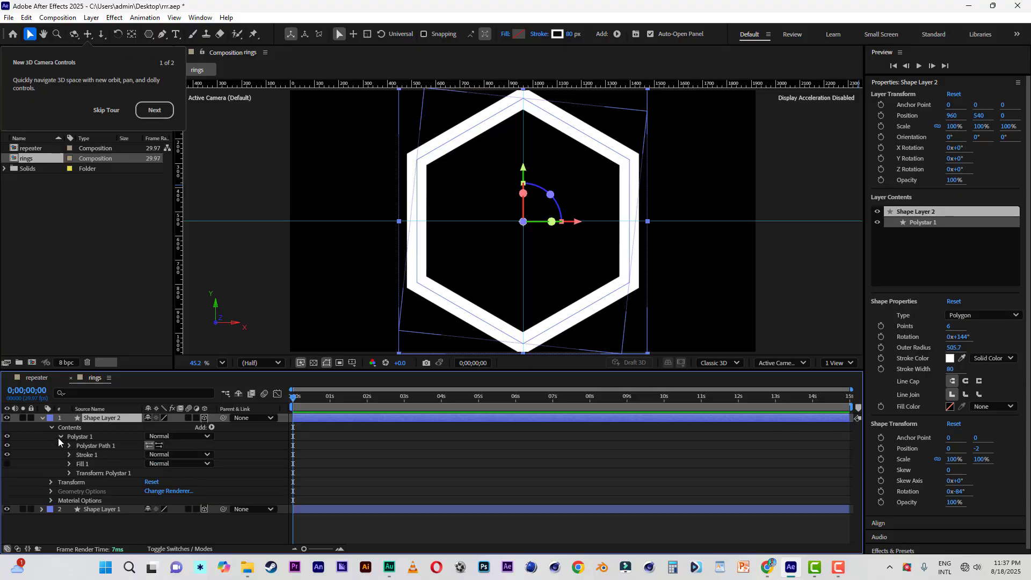
pyautogui.click(69, 472)
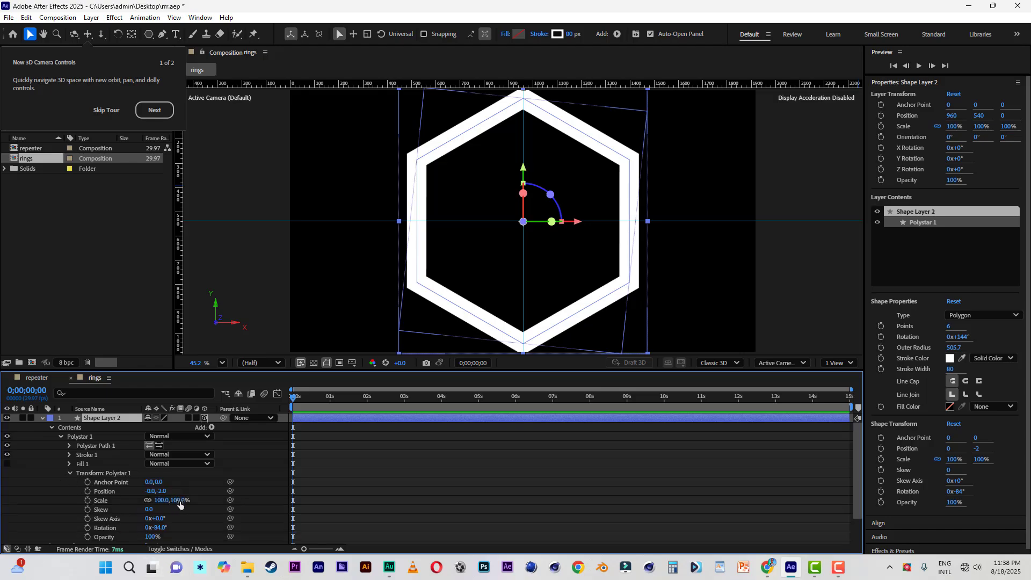
pyautogui.moveTo(180, 504); pyautogui.dragTo(170, 501)
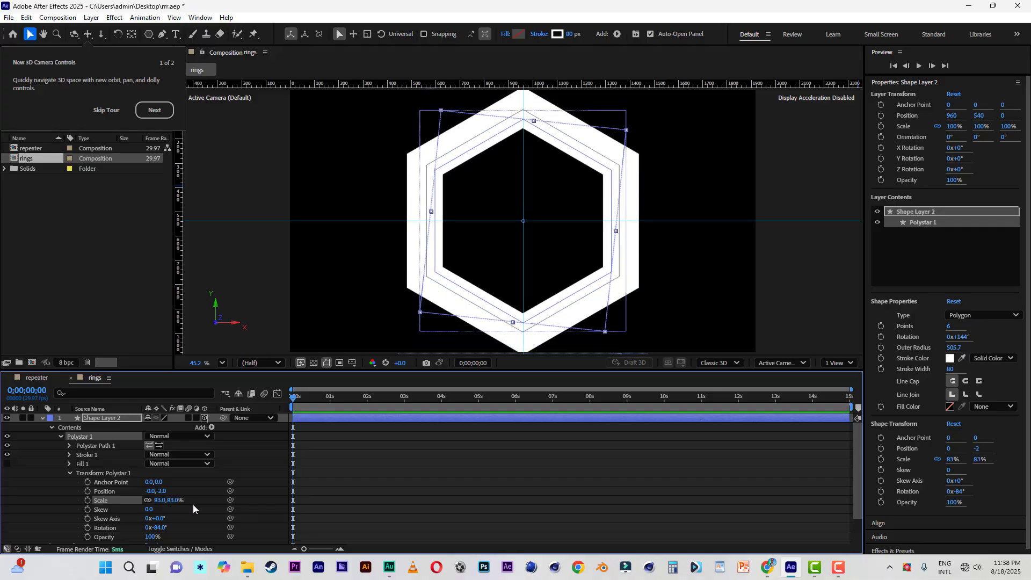
pyautogui.click(192, 504)
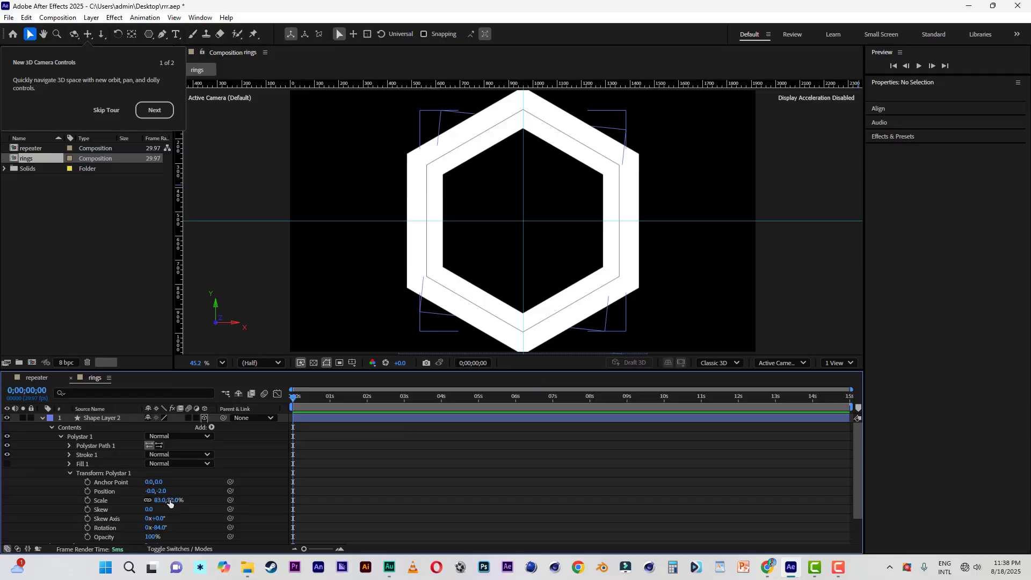
# Set the stroke width of Shape Layer 2 to 85 px and collapse the layer's properties.
pyautogui.click(118, 420)
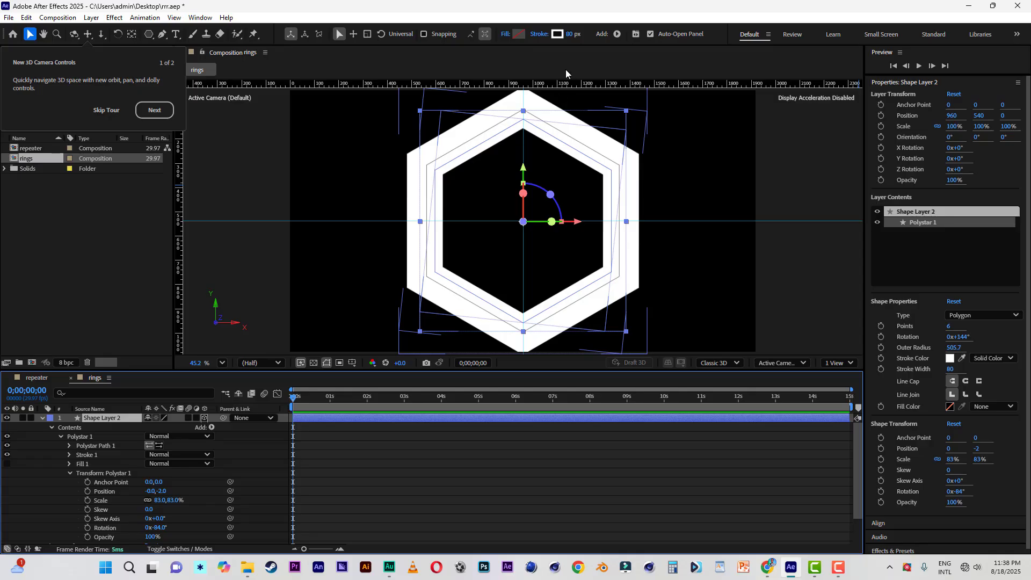
pyautogui.click(573, 34)
pyautogui.write('82')
pyautogui.press('Return')
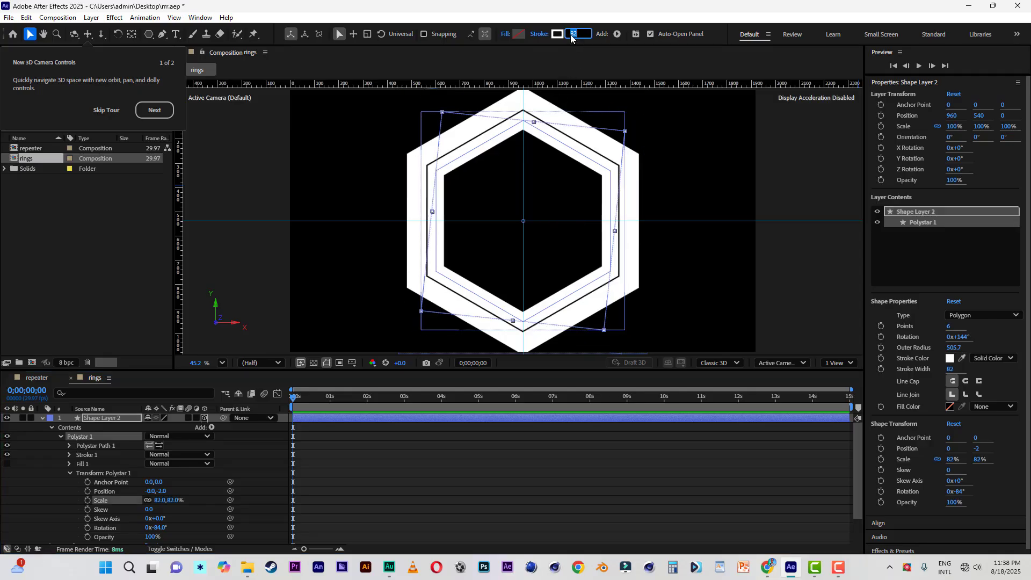
pyautogui.write('6')
pyautogui.press('Return')
pyautogui.write('85')
pyautogui.press('Return')
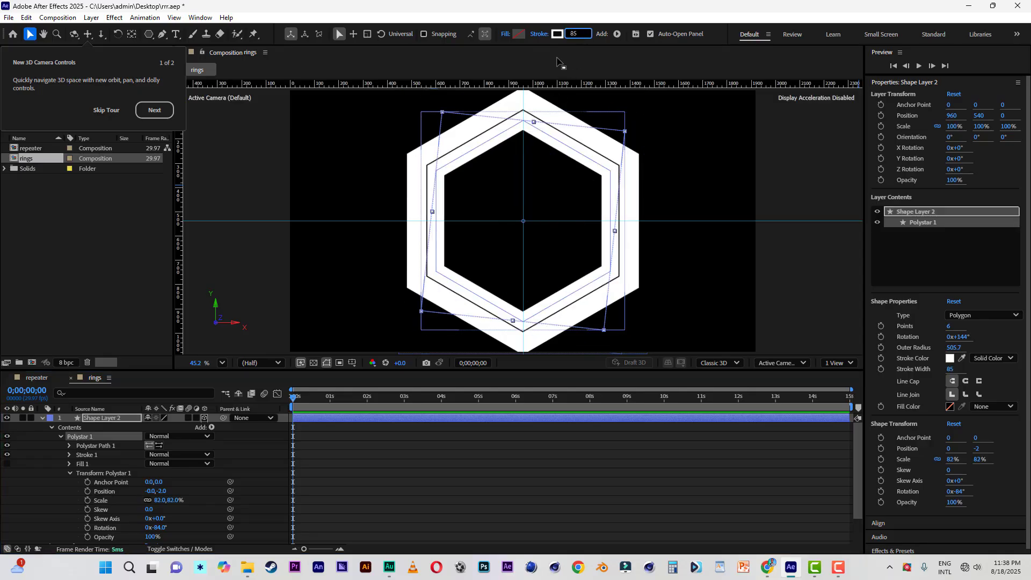
pyautogui.click(111, 419)
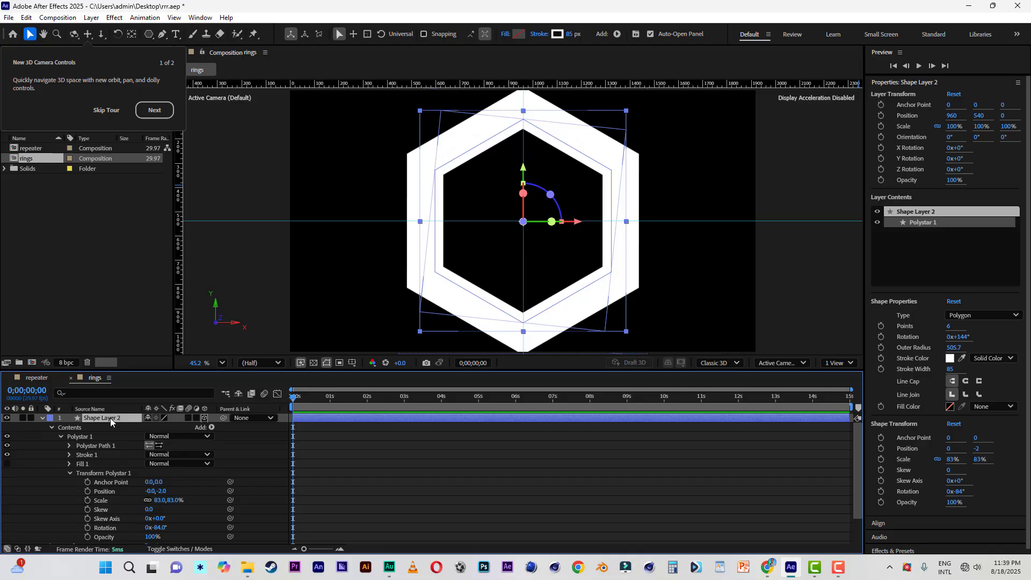
pyautogui.click(42, 418)
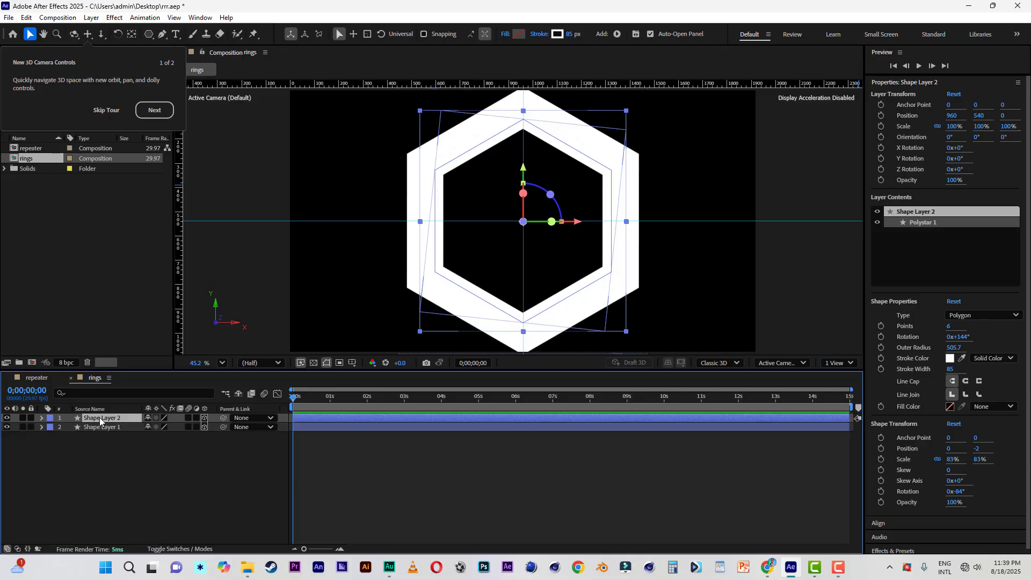
# Duplicate Shape Layer 2 and scale the polystar inside the copy to 65%.
pyautogui.hotkey('ctrl', 'd')
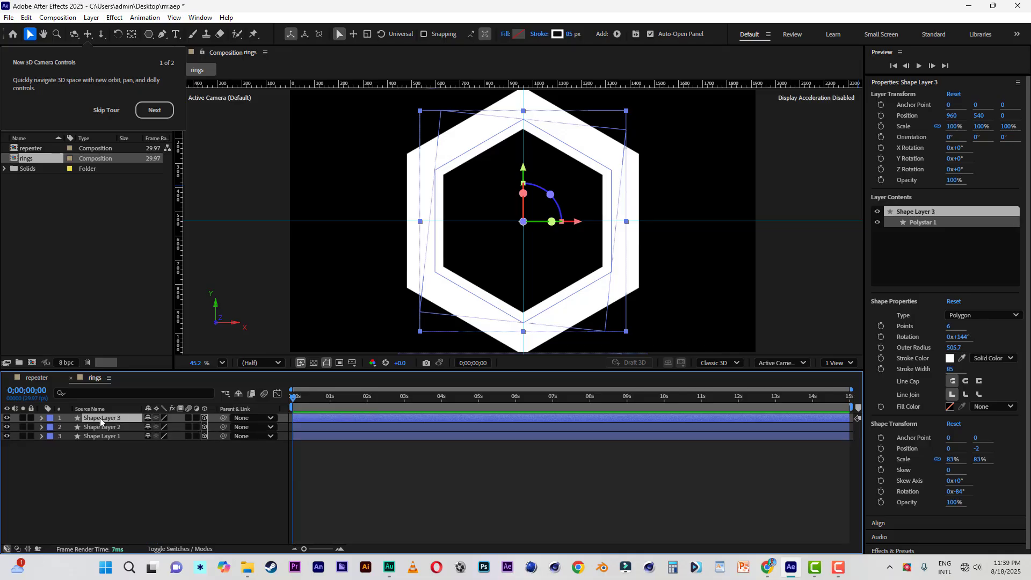
pyautogui.click(41, 419)
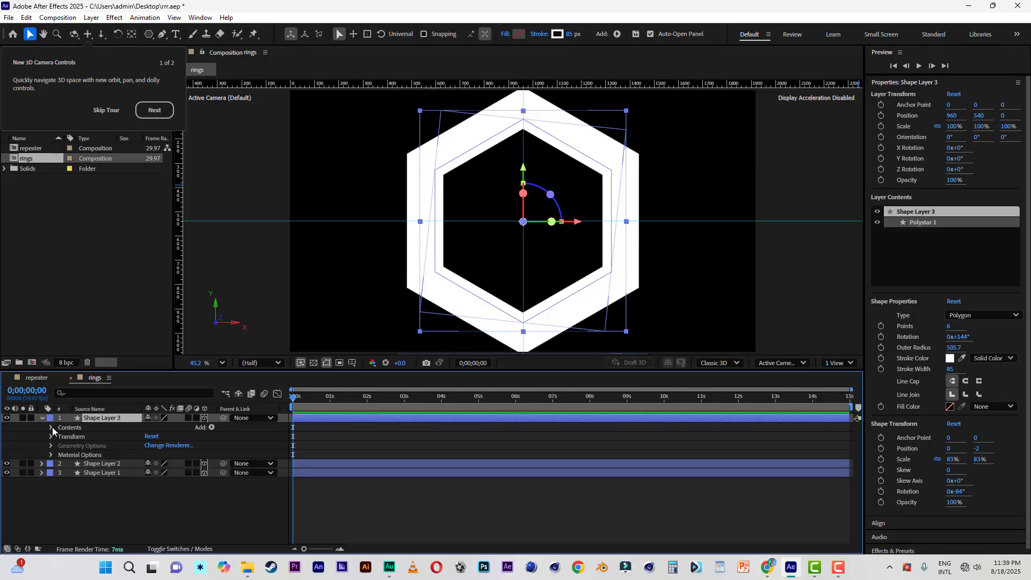
pyautogui.click(52, 428)
pyautogui.click(61, 437)
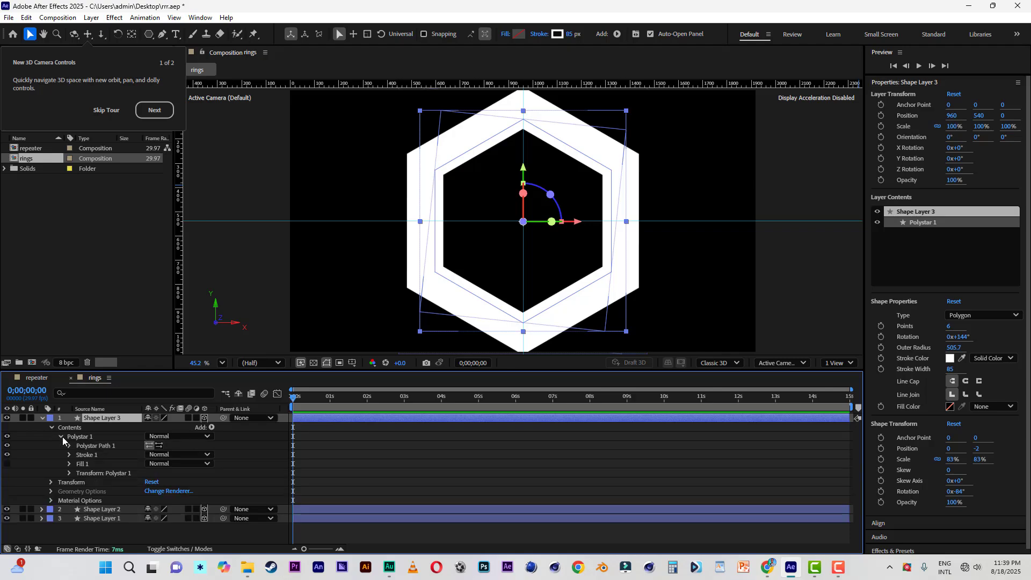
pyautogui.click(68, 473)
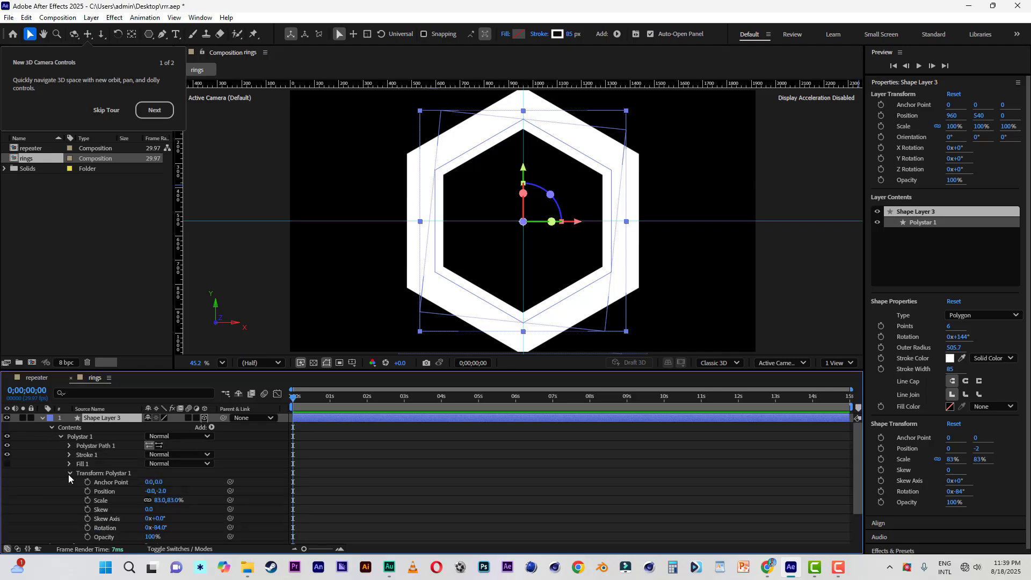
pyautogui.moveTo(169, 500); pyautogui.dragTo(165, 500)
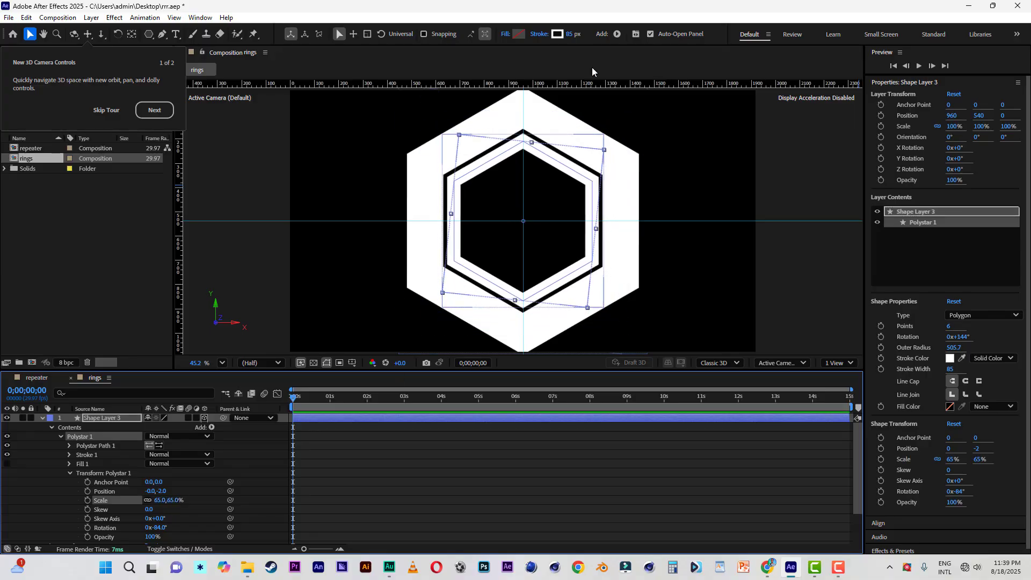
# Set the stroke width of Shape Layer 3 to 95 px and its polystar's scale to 68%.
pyautogui.moveTo(570, 34); pyautogui.dragTo(574, 34)
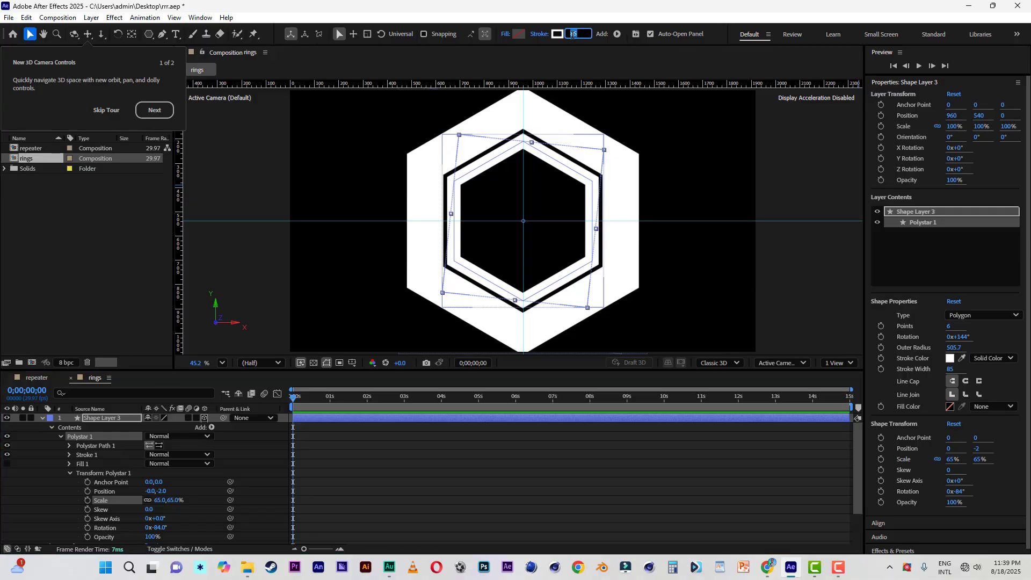
pyautogui.write('95')
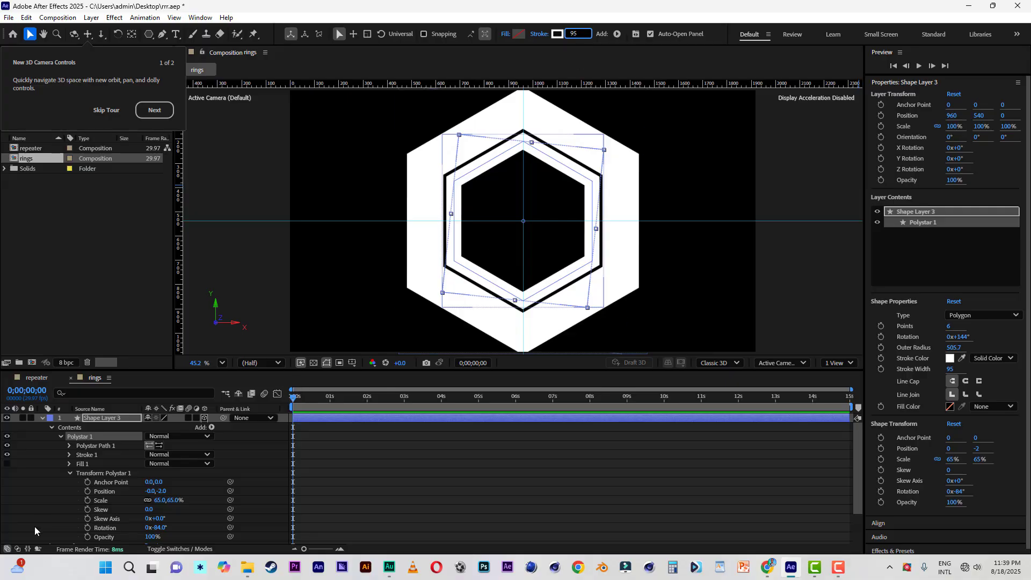
pyautogui.click(100, 500)
pyautogui.moveTo(170, 500); pyautogui.dragTo(172, 500)
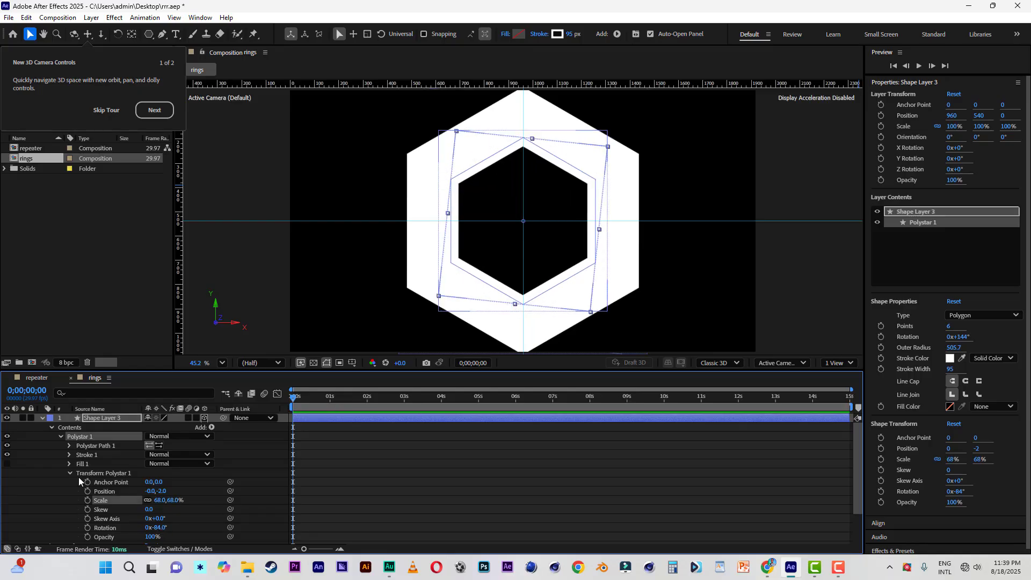
pyautogui.press('u')
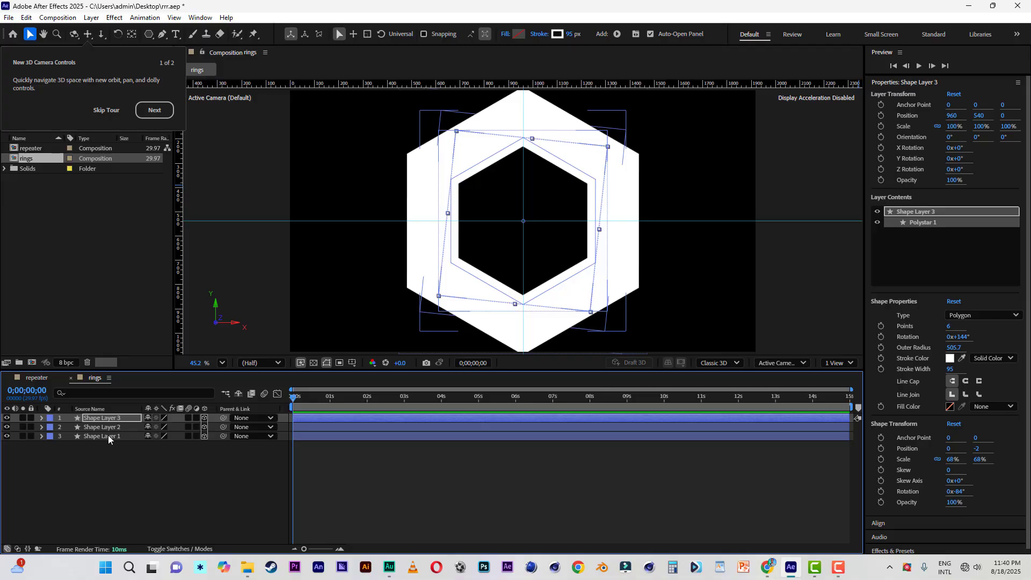
# Change the stroke color of Shape Layer 1, the outermost hexagon, to red FF0000.
pyautogui.click(110, 436)
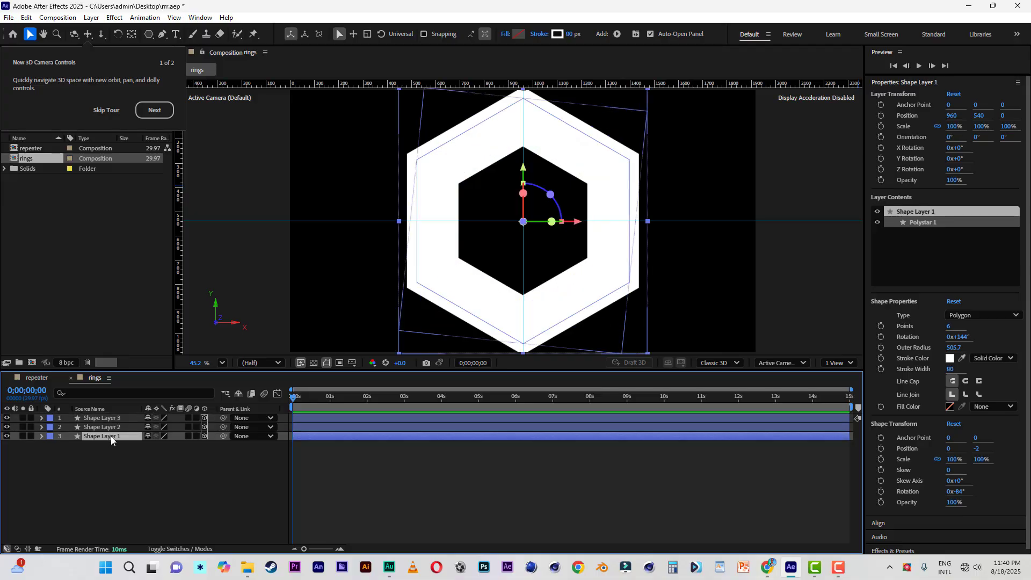
pyautogui.click(557, 34)
pyautogui.write('FF0000')
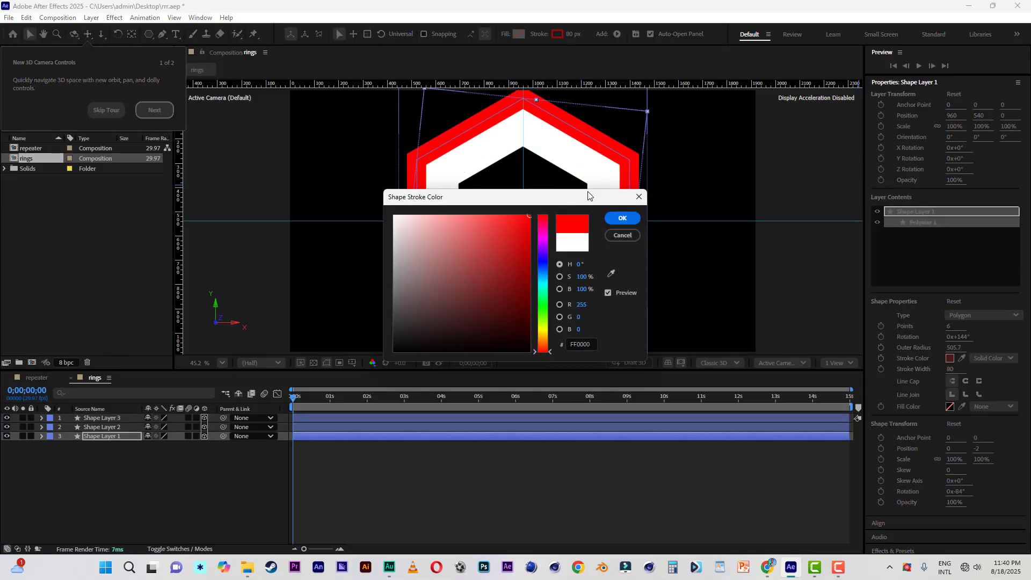
pyautogui.click(622, 218)
# Change the stroke color of Shape Layer 3, the innermost hexagon, to red FF0000.
pyautogui.click(105, 418)
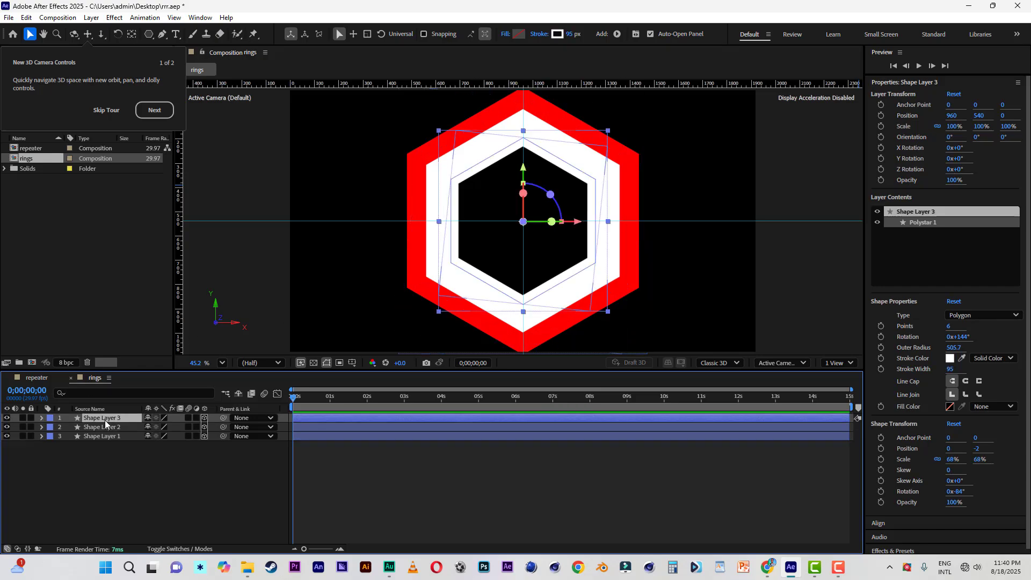
pyautogui.click(557, 35)
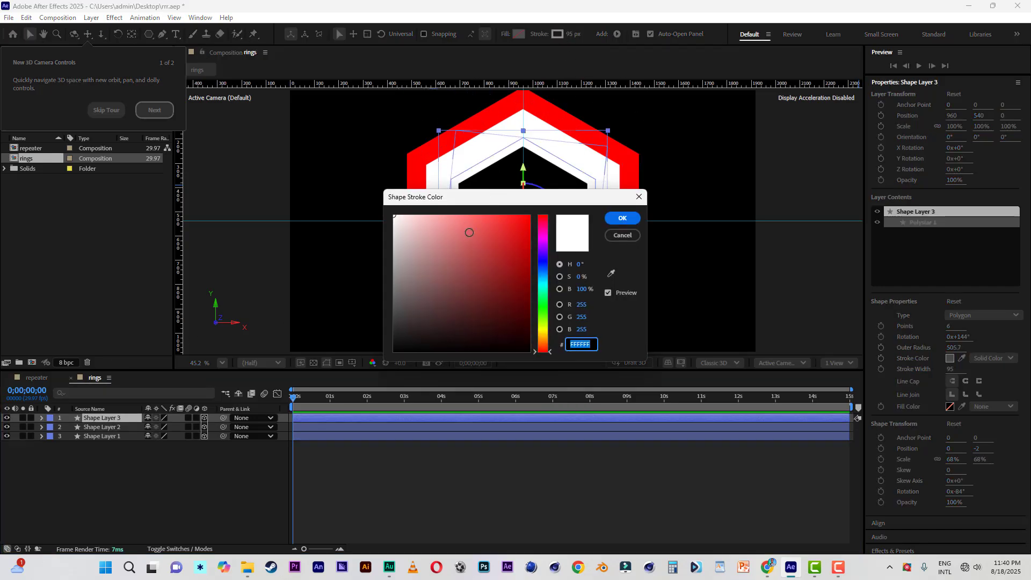
pyautogui.write('FF0000')
pyautogui.click(615, 222)
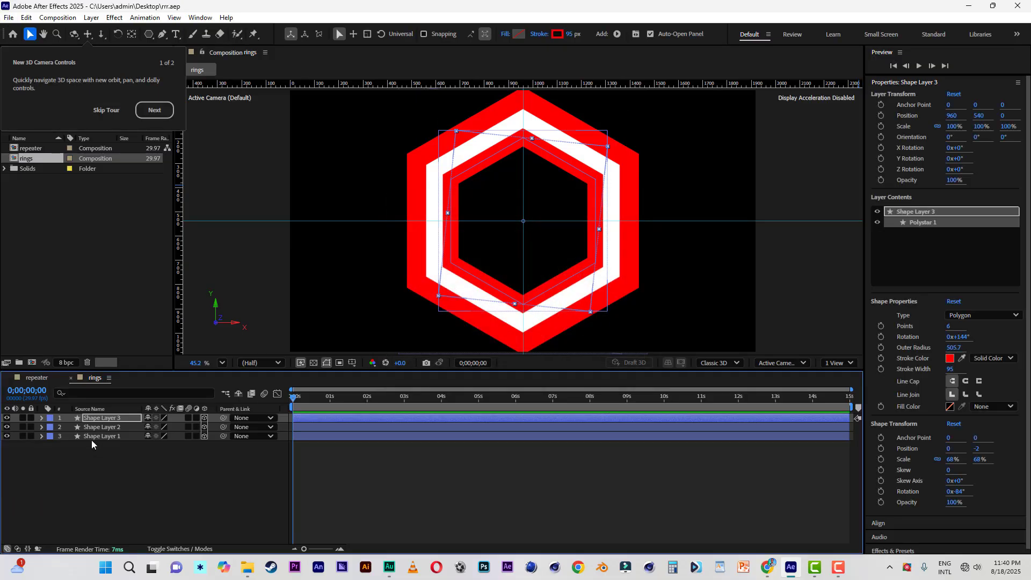
# Duplicate Shape Layer 3 and scale the polystar inside the copy to 50%.
pyautogui.click(105, 418)
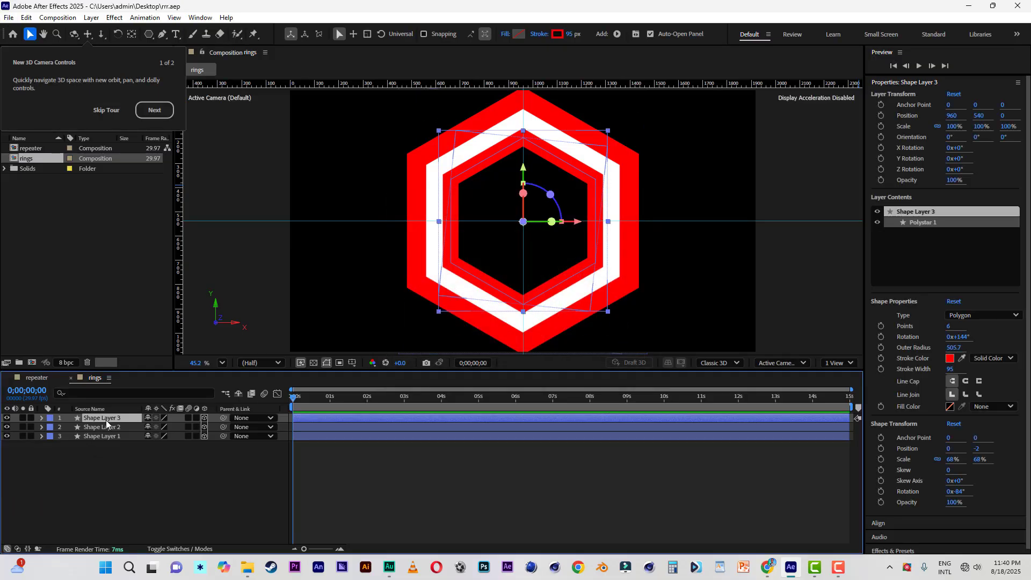
pyautogui.hotkey('ctrl', 'd')
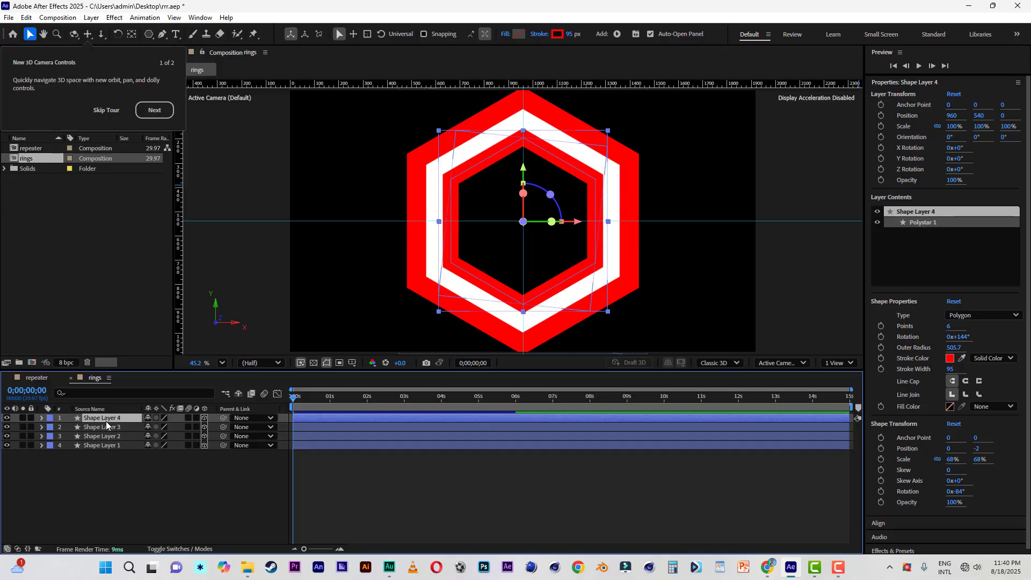
pyautogui.click(40, 417)
pyautogui.click(51, 427)
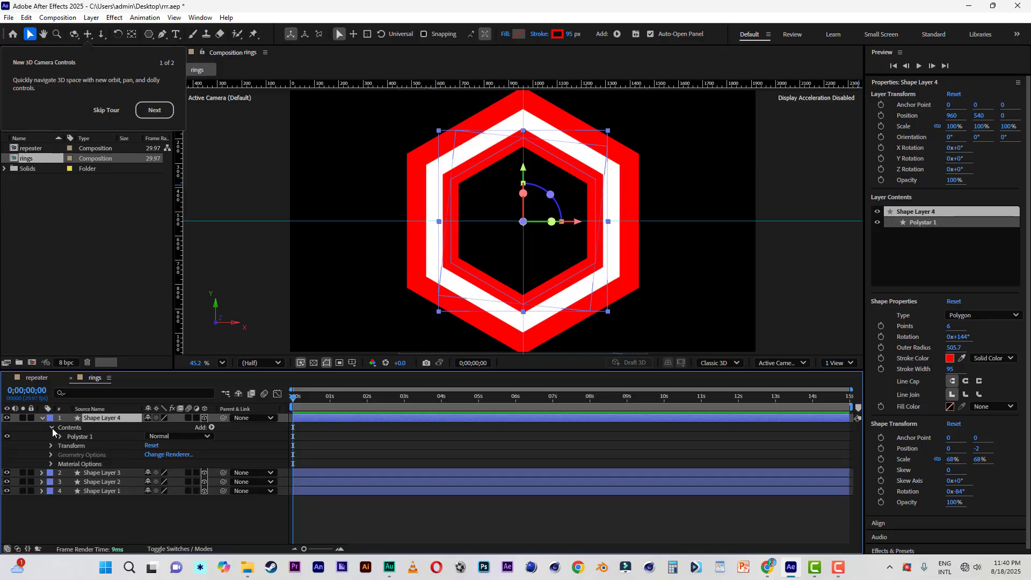
pyautogui.click(61, 437)
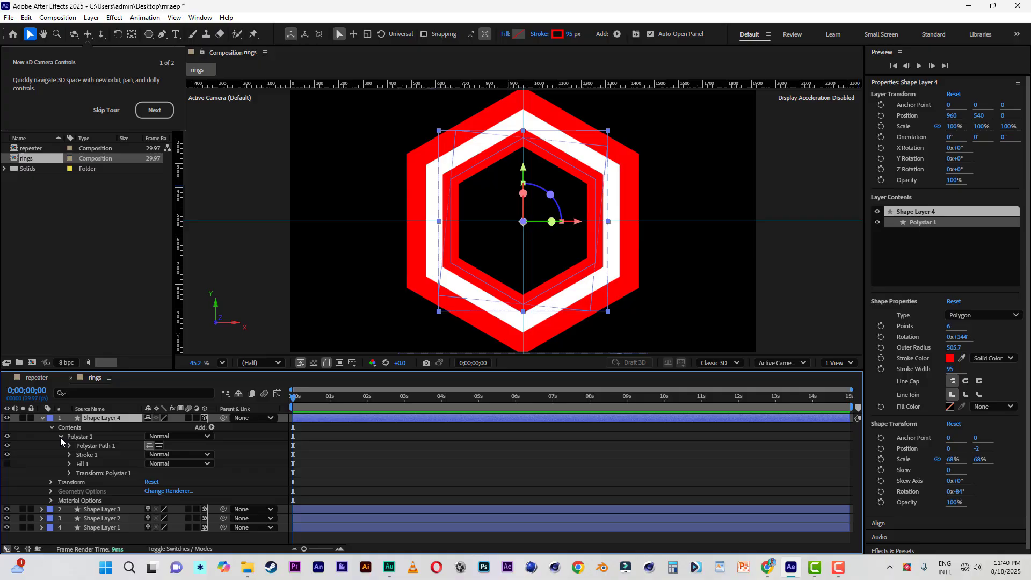
pyautogui.click(69, 473)
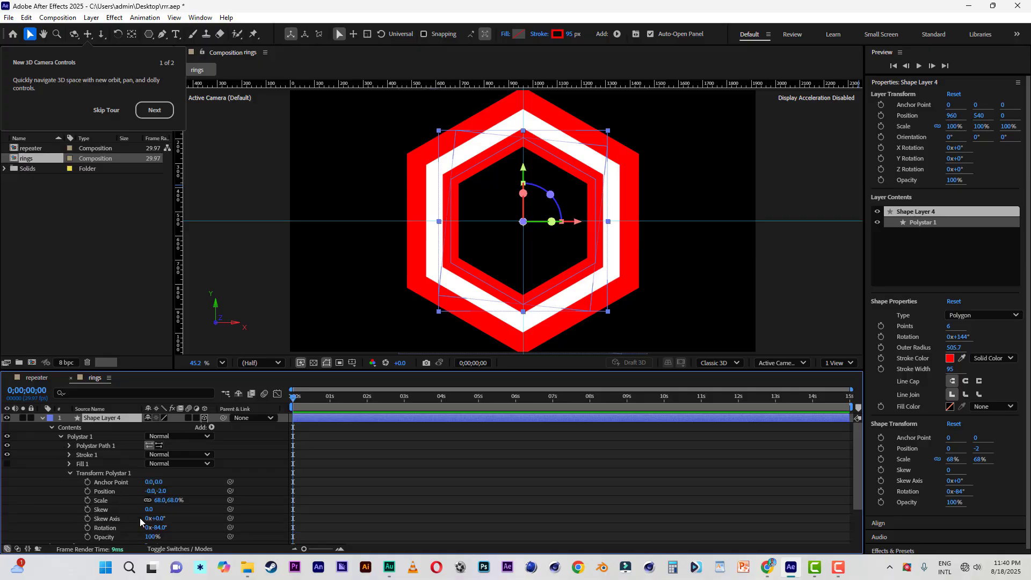
pyautogui.moveTo(174, 500); pyautogui.dragTo(164, 500)
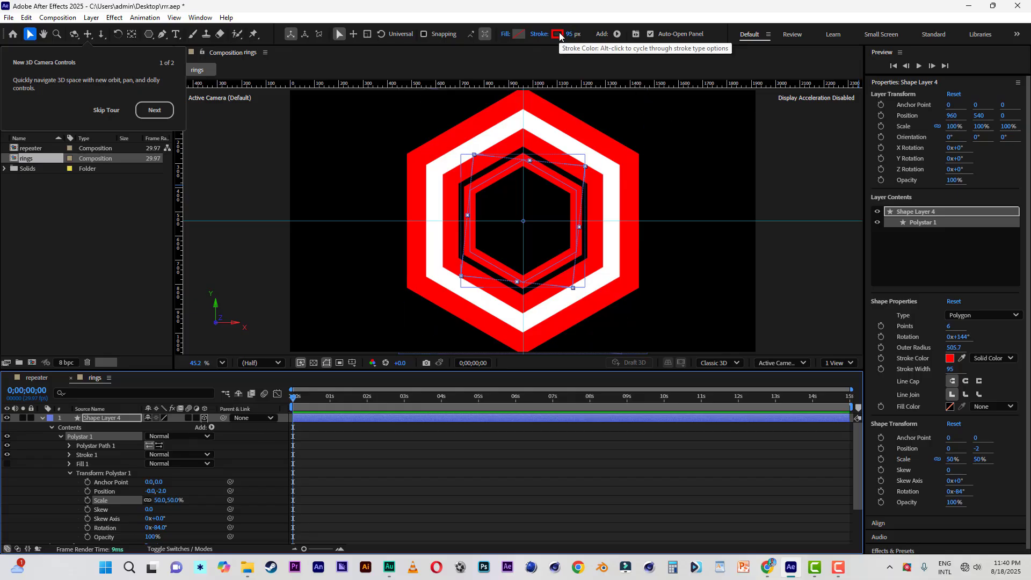
# Give the polystar in Shape Layer 4 a white FFFFFF fill and remove its stroke.
pyautogui.click(520, 34)
pyautogui.moveTo(487, 249); pyautogui.dragTo(345, 190)
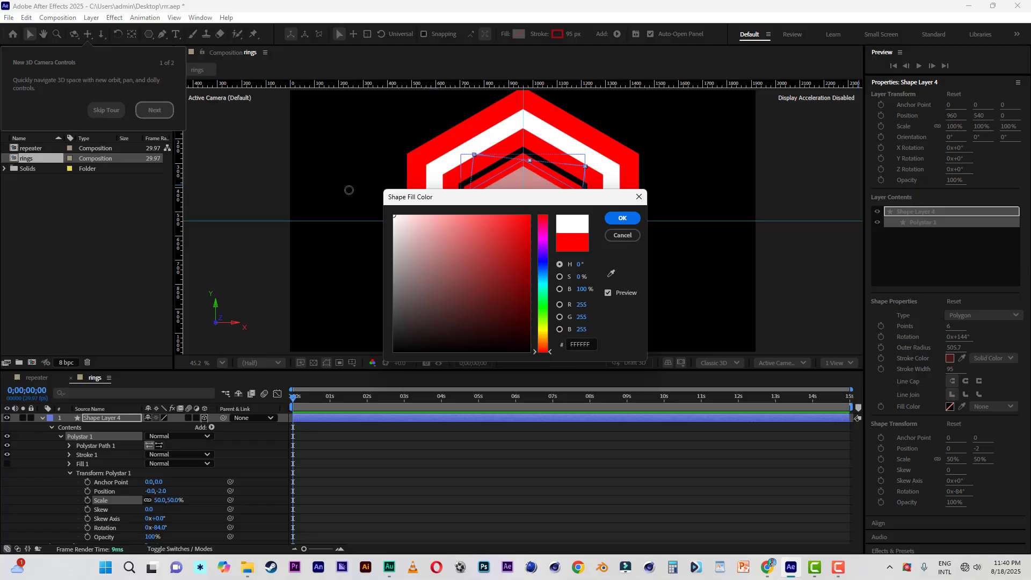
pyautogui.click(623, 218)
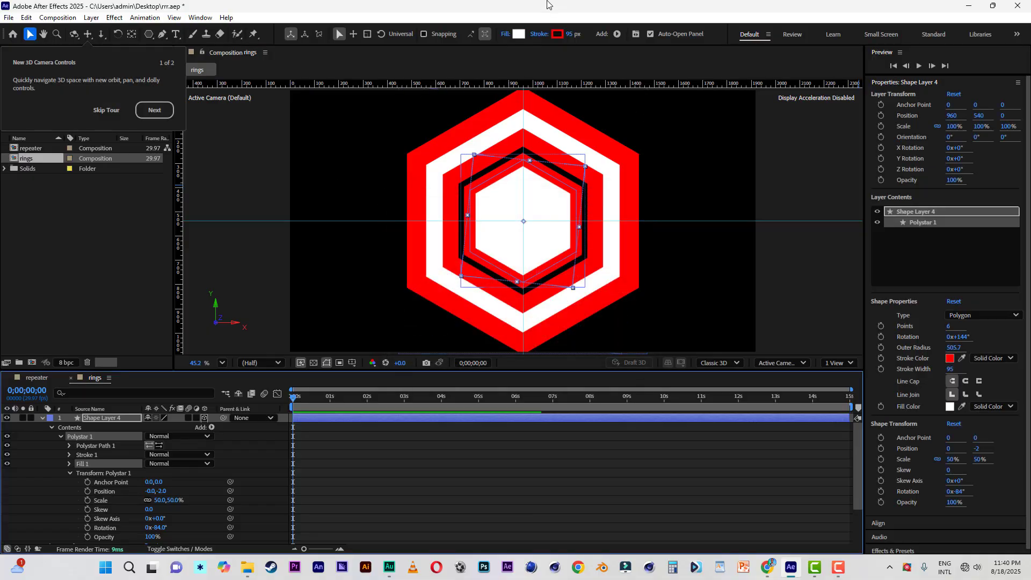
pyautogui.click(540, 34)
pyautogui.click(458, 257)
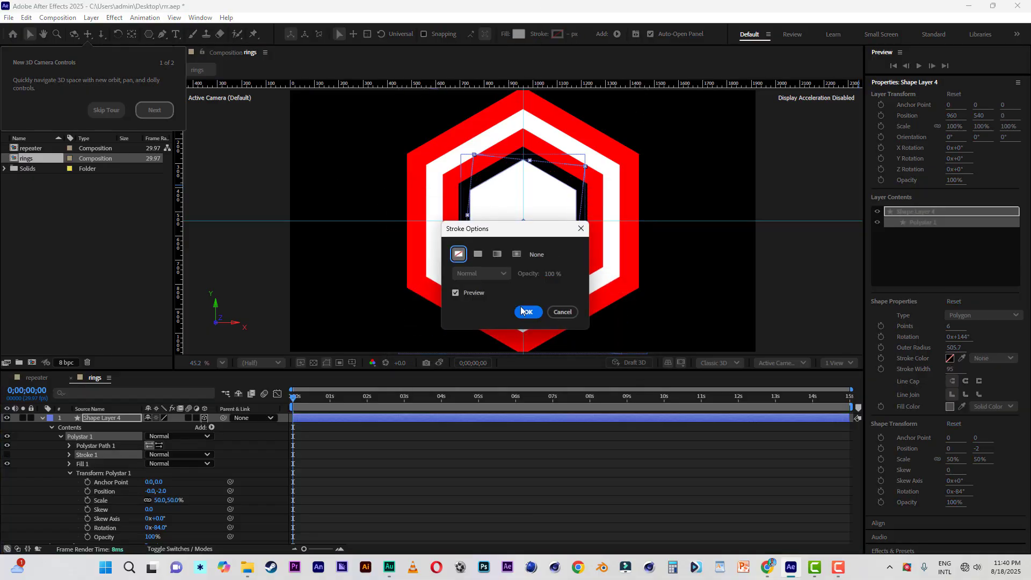
pyautogui.click(526, 313)
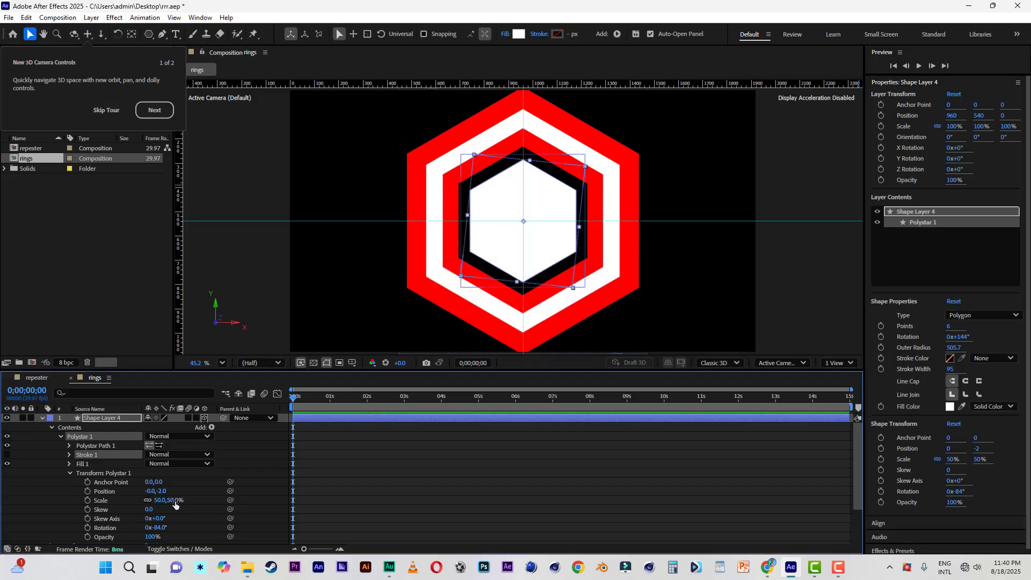
# Scale the polystar in Shape Layer 4 to 61% and save the project.
pyautogui.moveTo(176, 500); pyautogui.dragTo(183, 501)
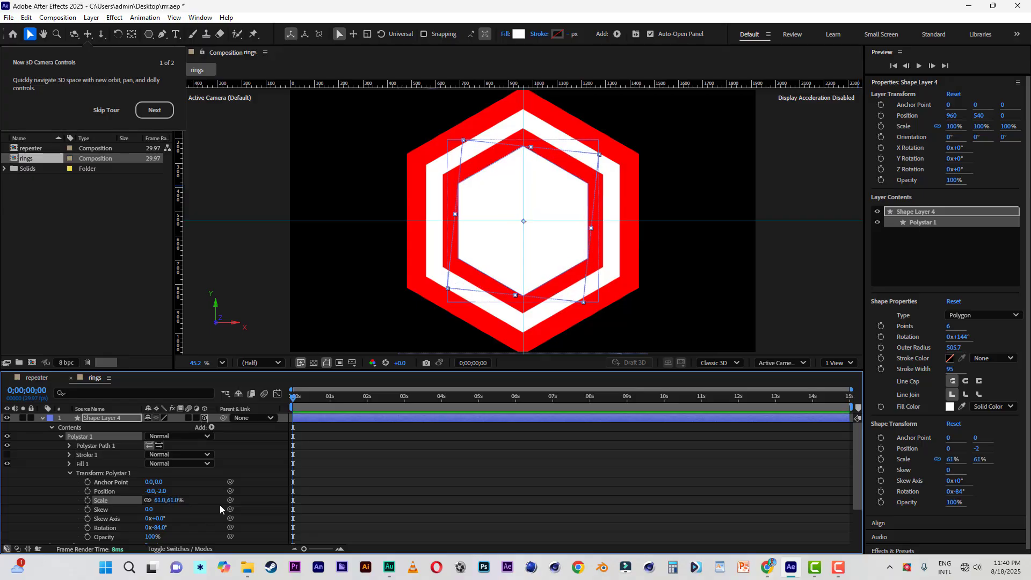
pyautogui.click(220, 505)
pyautogui.click(40, 418)
pyautogui.hotkey('ctrl', 's')
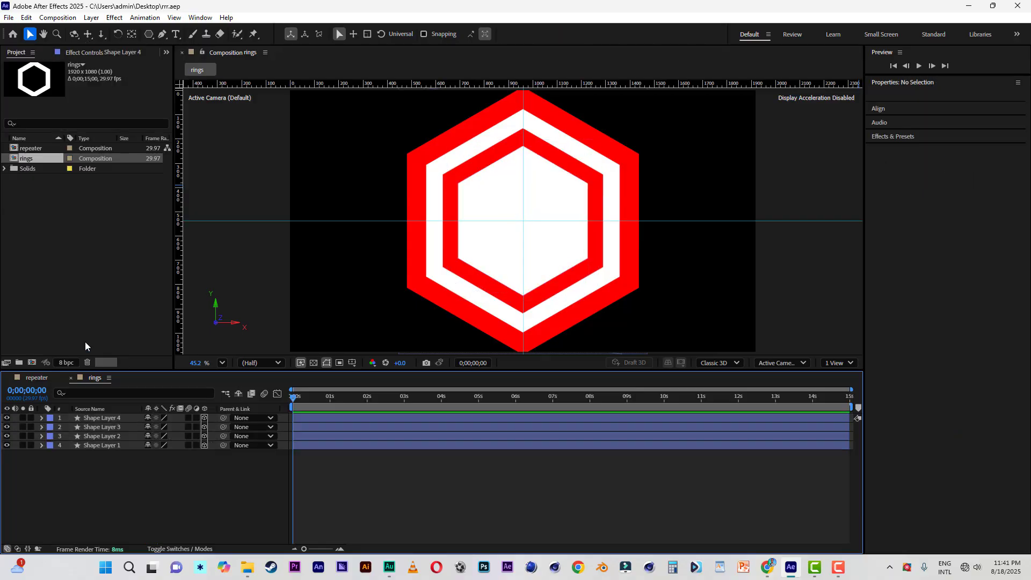
# Create a new 1920x1080 composition named logo, 29.97 fps and 15 seconds long.
pyautogui.click(31, 363)
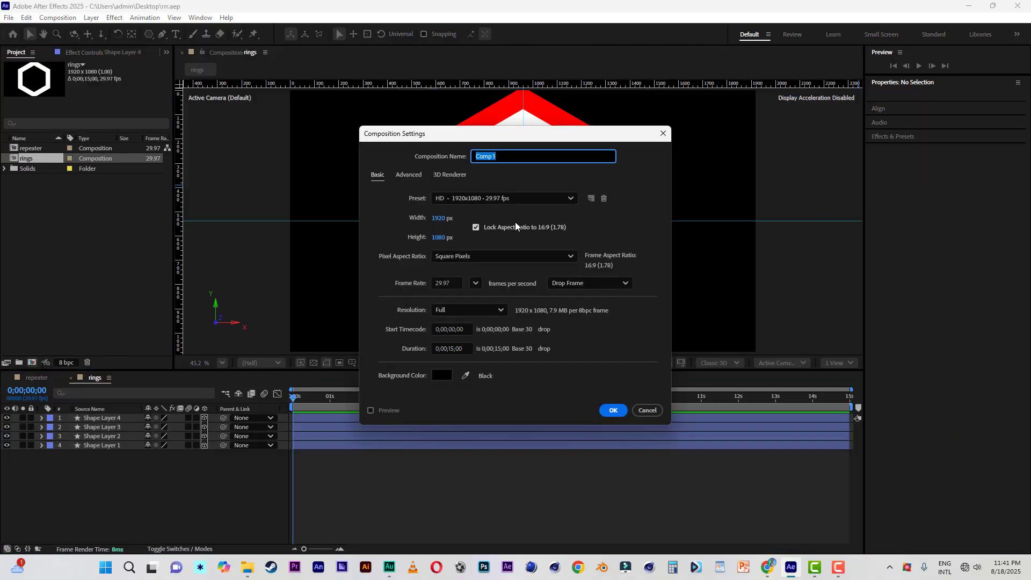
pyautogui.write('logo')
pyautogui.click(614, 412)
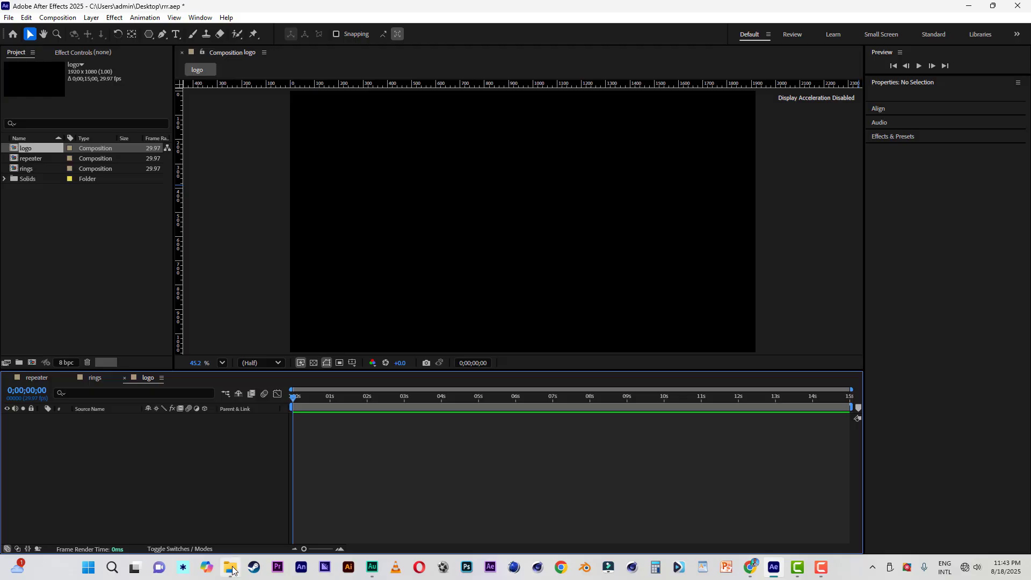
# Import Duppy logo.png from File Explorer into the project and add it as a layer to the logo composition.
pyautogui.click(232, 570)
pyautogui.moveTo(765, 183); pyautogui.dragTo(57, 260)
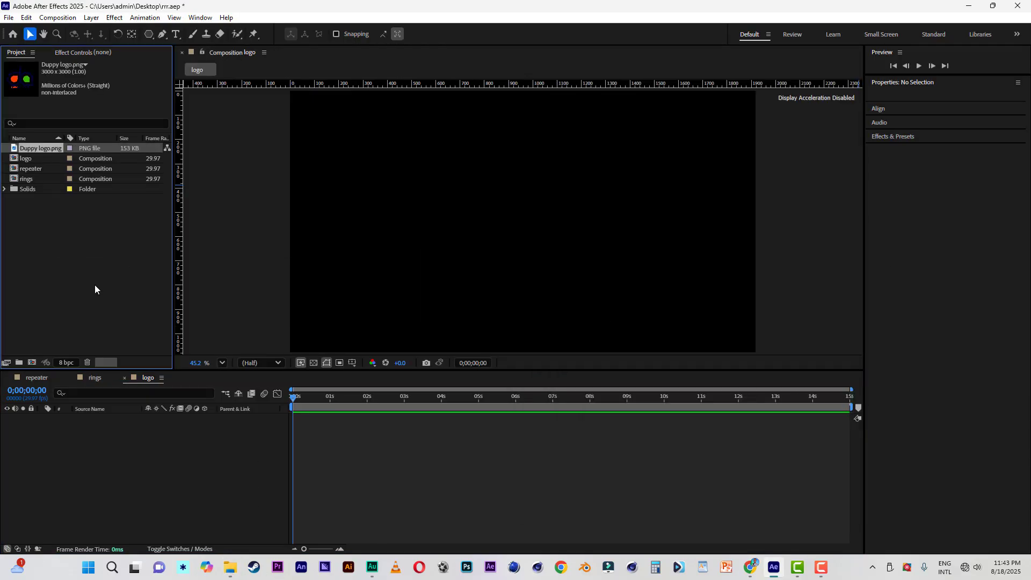
pyautogui.moveTo(40, 151); pyautogui.dragTo(124, 474)
# Scale the Duppy logo.png layer to 39%.
pyautogui.press('s')
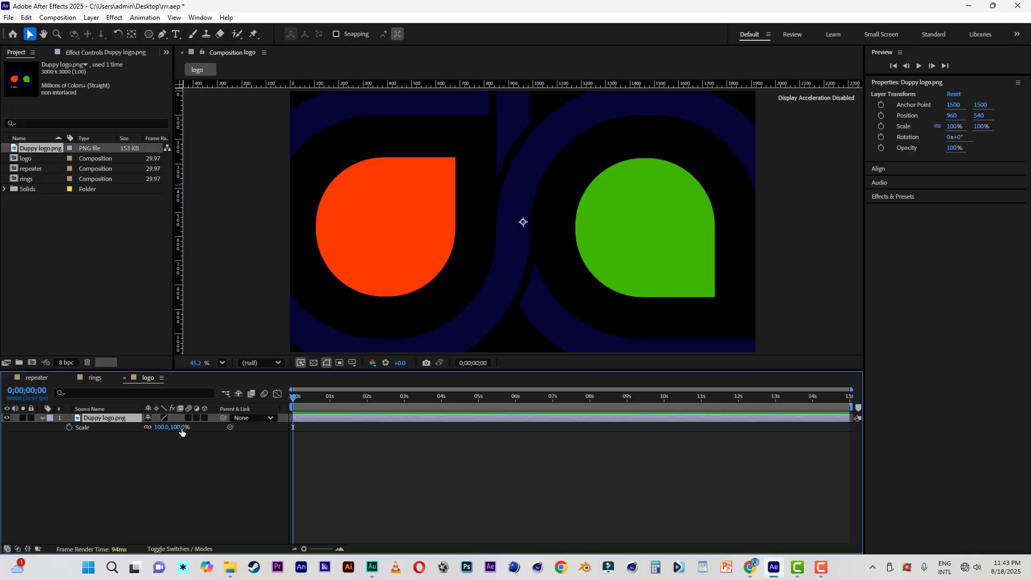
pyautogui.moveTo(182, 431); pyautogui.dragTo(149, 431)
pyautogui.click(163, 483)
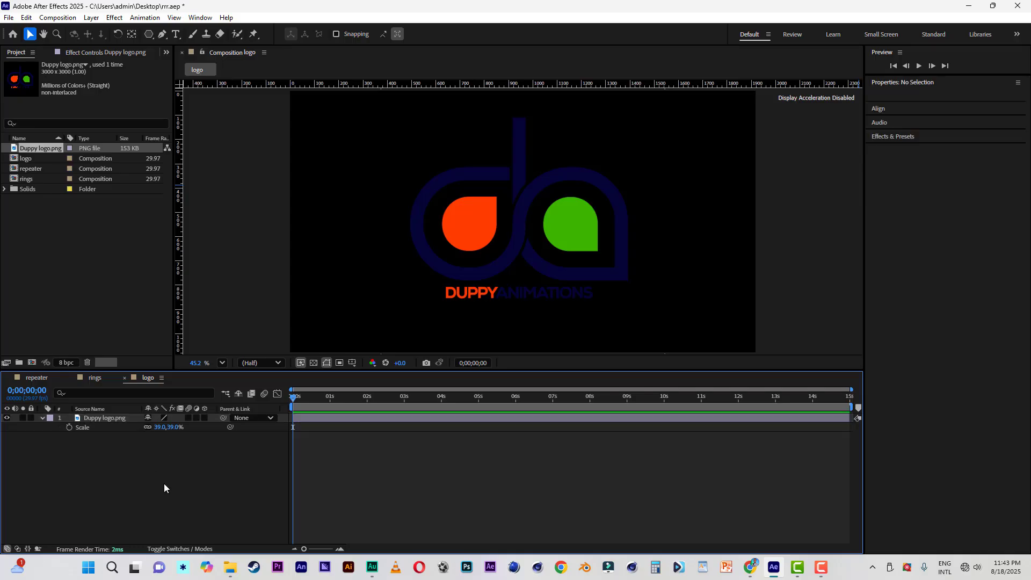
# Add the logo composition as the top layer of the rings composition and make it a 3D layer.
pyautogui.click(97, 380)
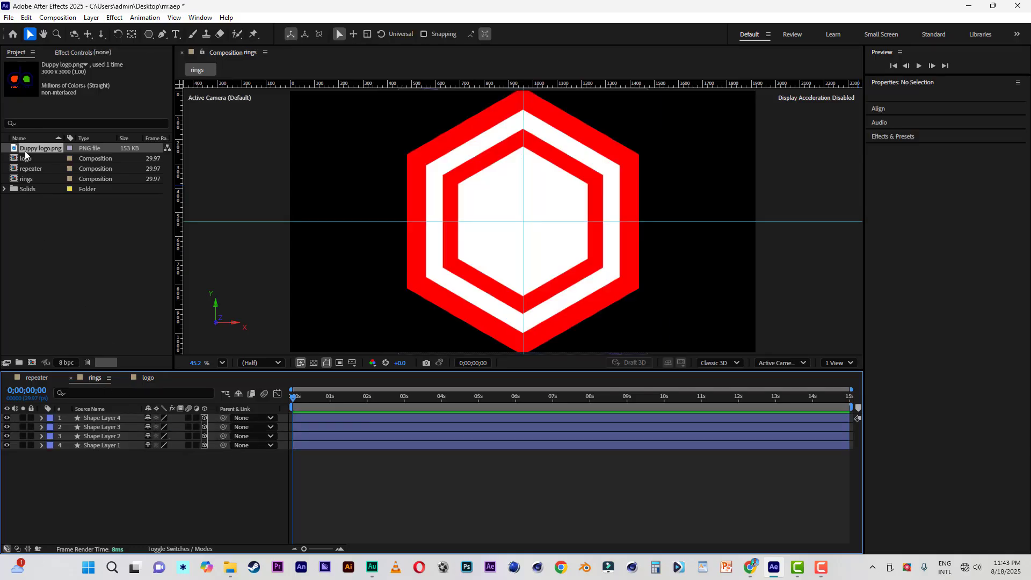
pyautogui.moveTo(30, 159); pyautogui.dragTo(101, 427)
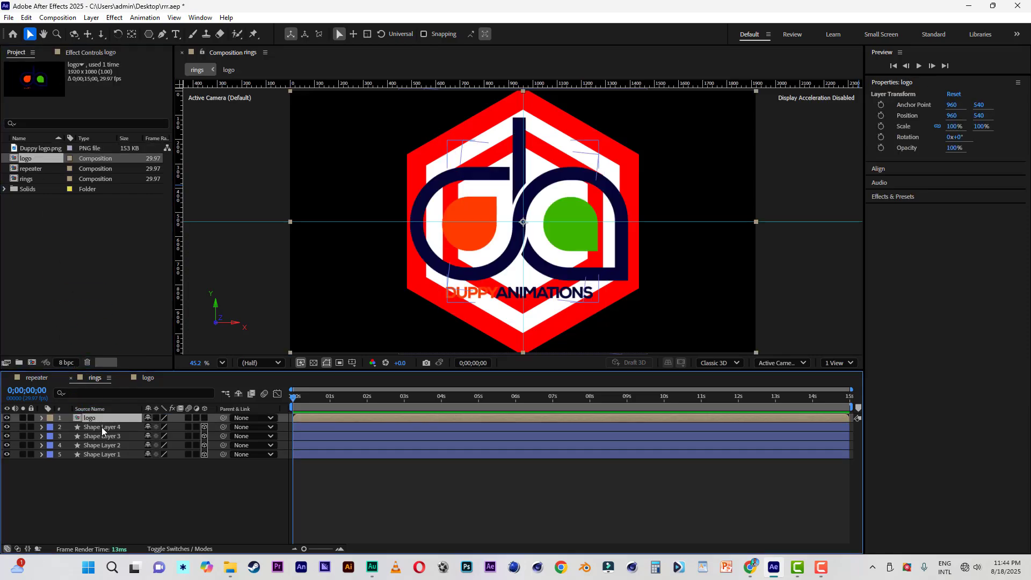
pyautogui.click(204, 418)
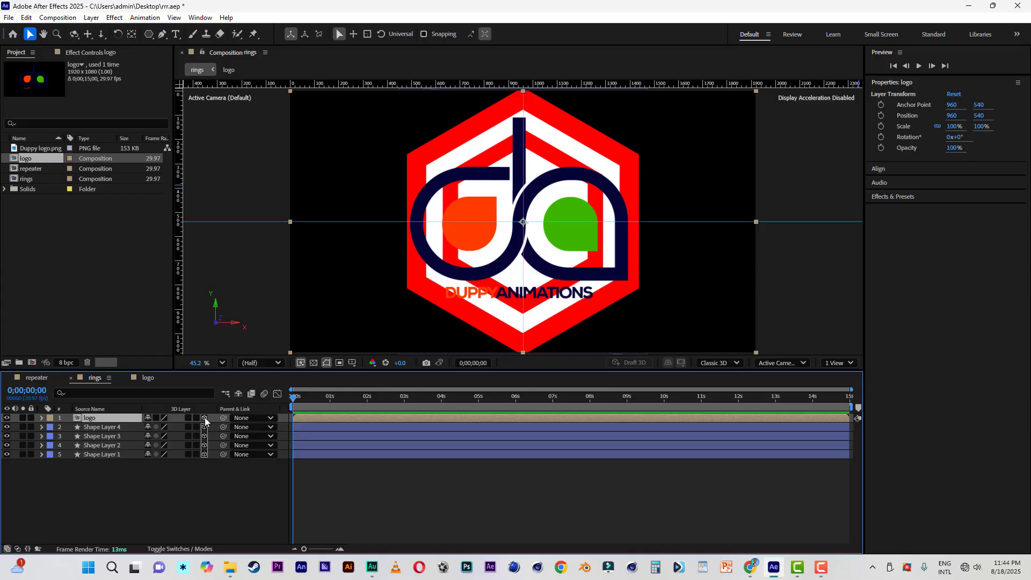
# Scale the logo layer in the rings composition to 54% and save the project.
pyautogui.press('s')
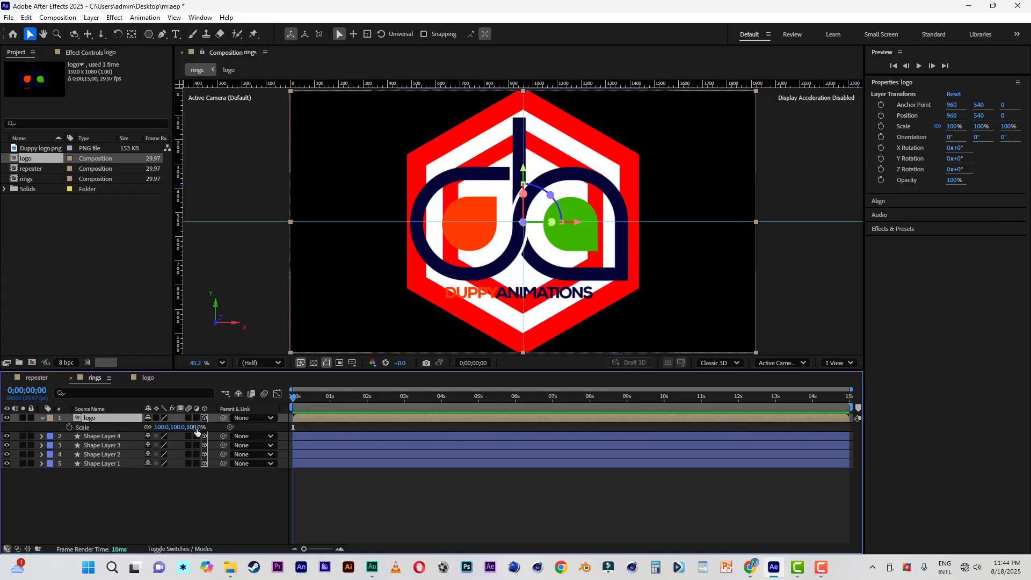
pyautogui.moveTo(197, 428); pyautogui.dragTo(170, 427)
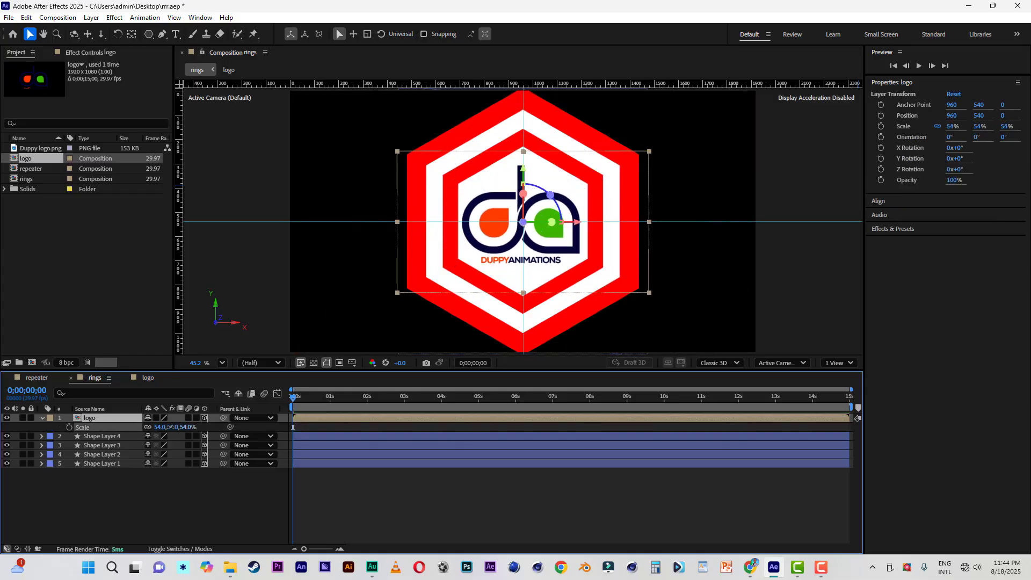
pyautogui.click(9, 17)
pyautogui.click(22, 117)
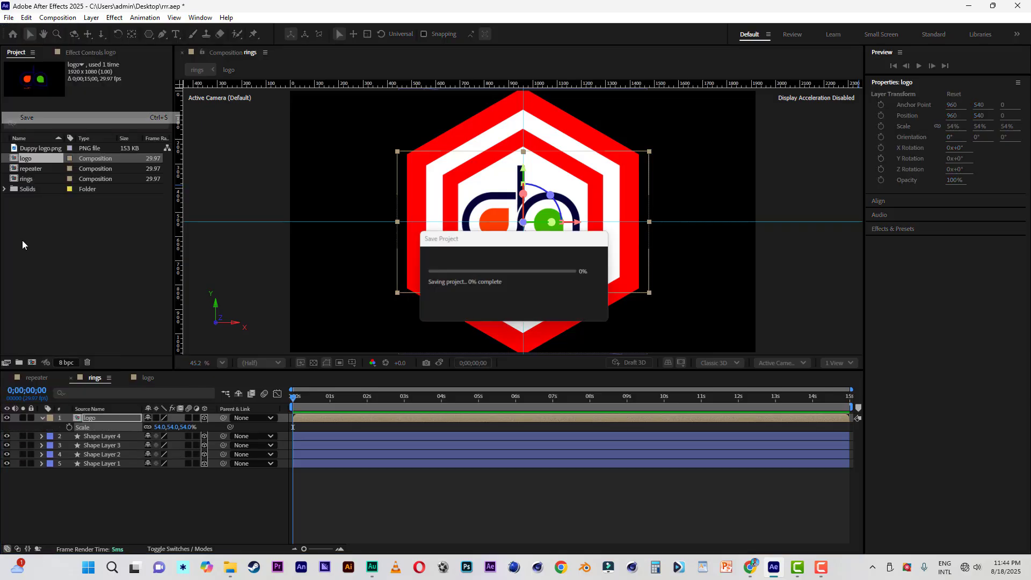
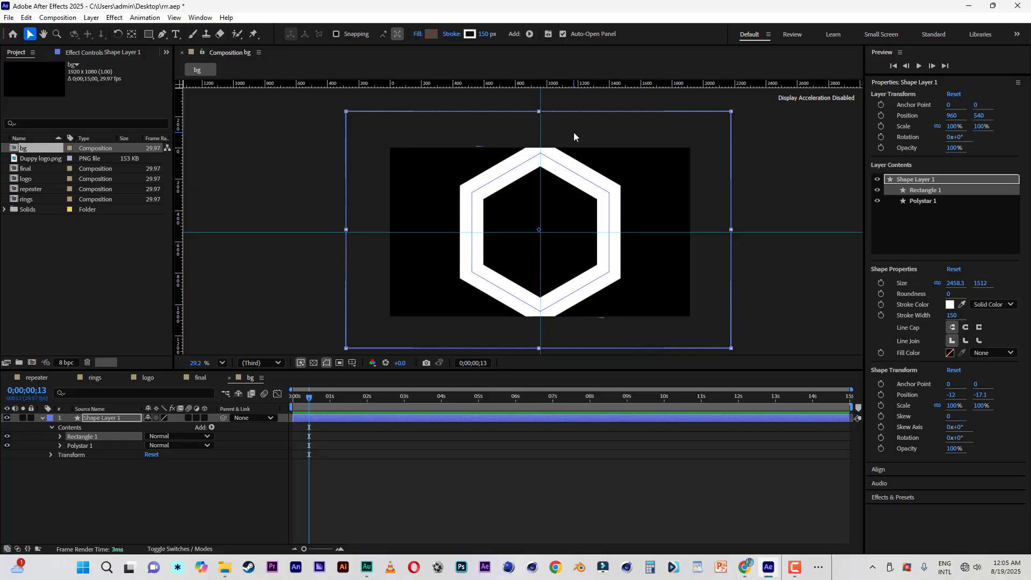
# Remove the stroke from Rectangle 1 in the bg composition's Shape Layer 1 and fill it with white FFFFFF.
pyautogui.click(450, 38)
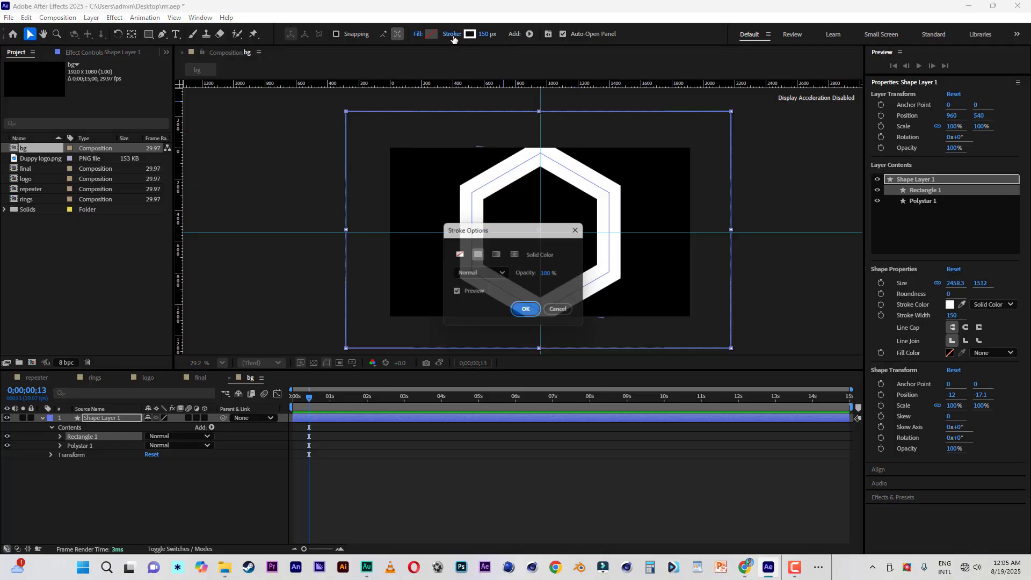
pyautogui.click(459, 254)
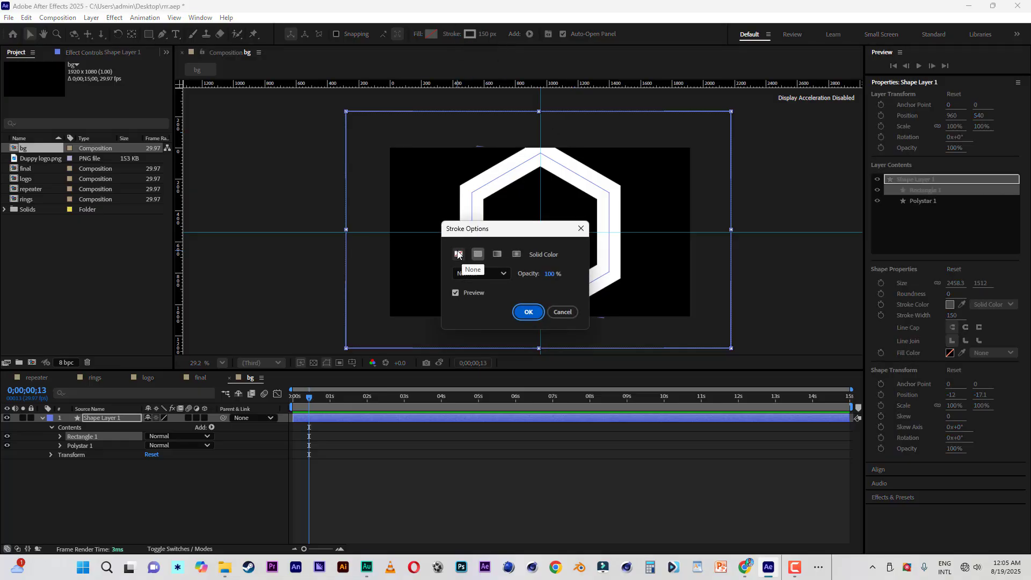
pyautogui.click(529, 312)
pyautogui.click(431, 34)
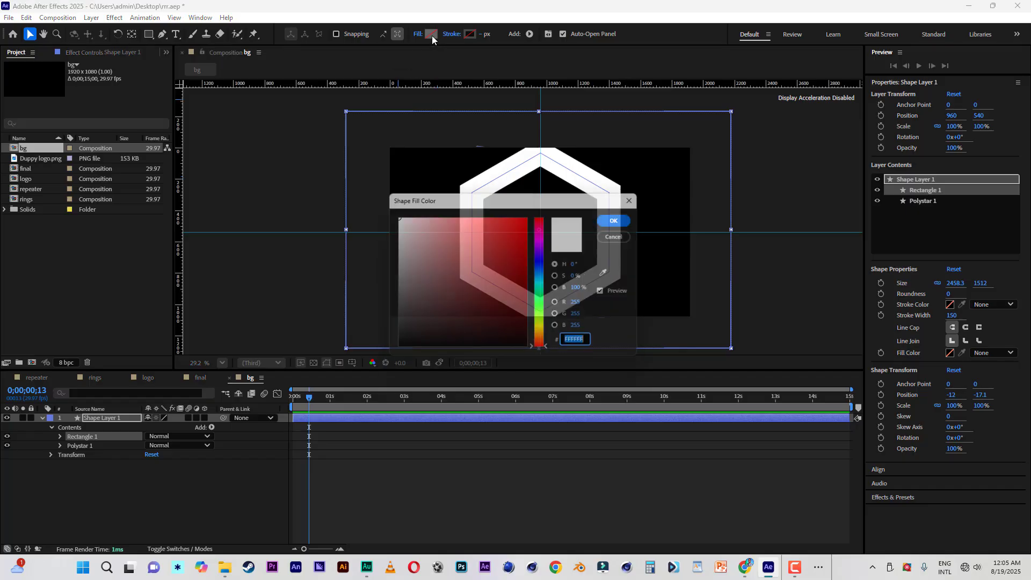
pyautogui.moveTo(438, 248); pyautogui.dragTo(329, 162)
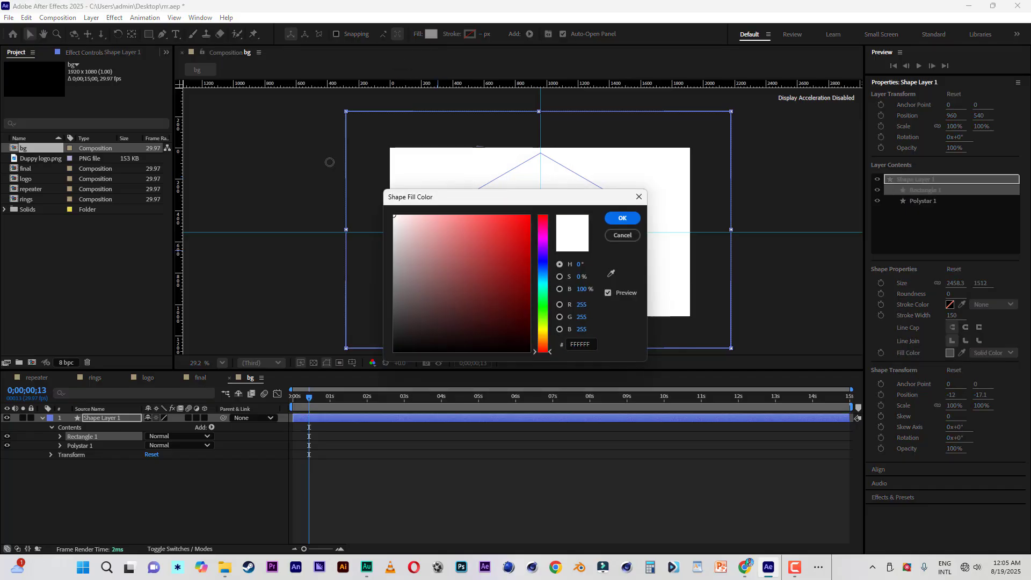
pyautogui.click(621, 218)
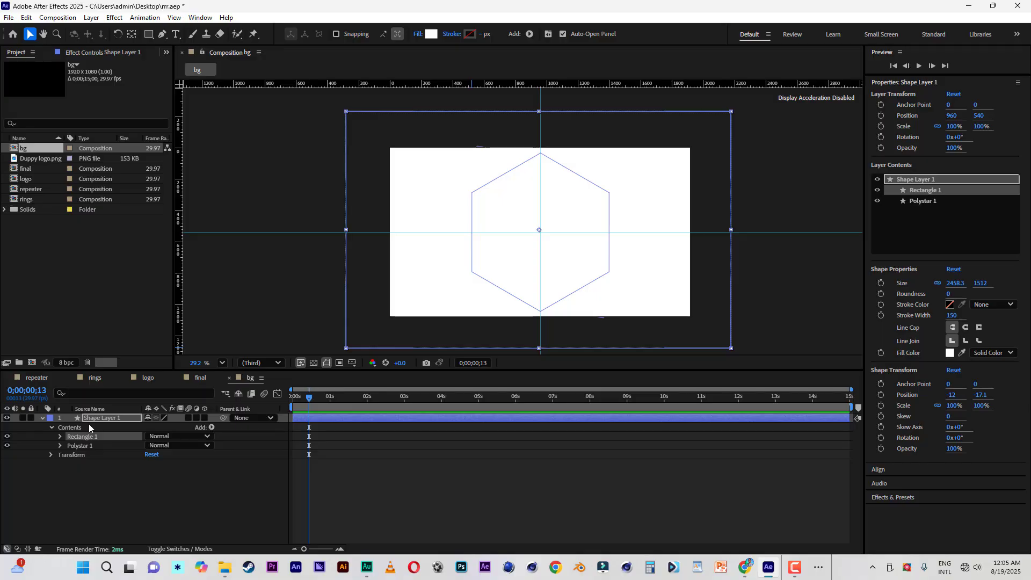
# Fill Polystar 1 in the bg composition's Shape Layer 1 with white FFFFFF.
pyautogui.click(88, 448)
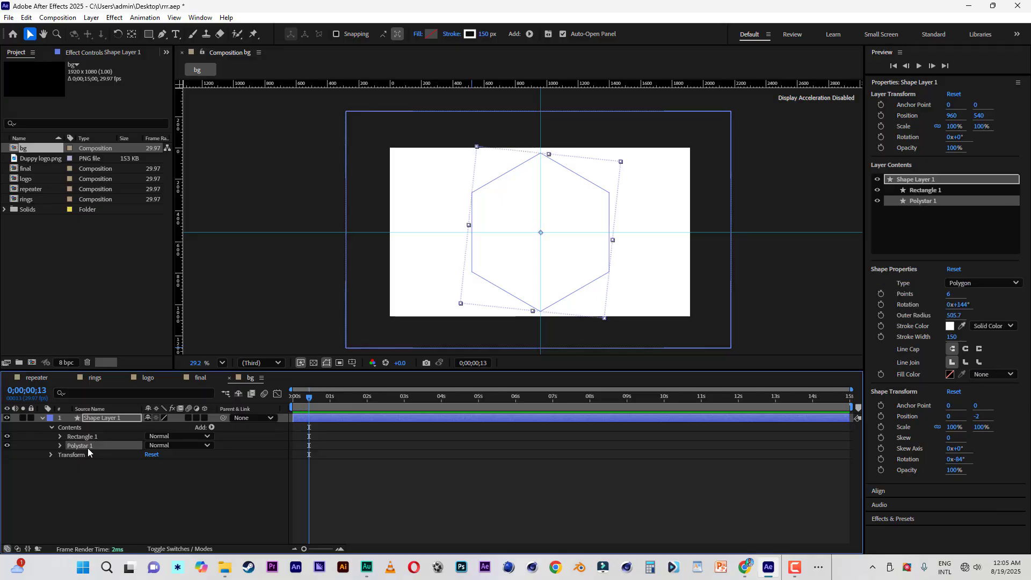
pyautogui.click(432, 33)
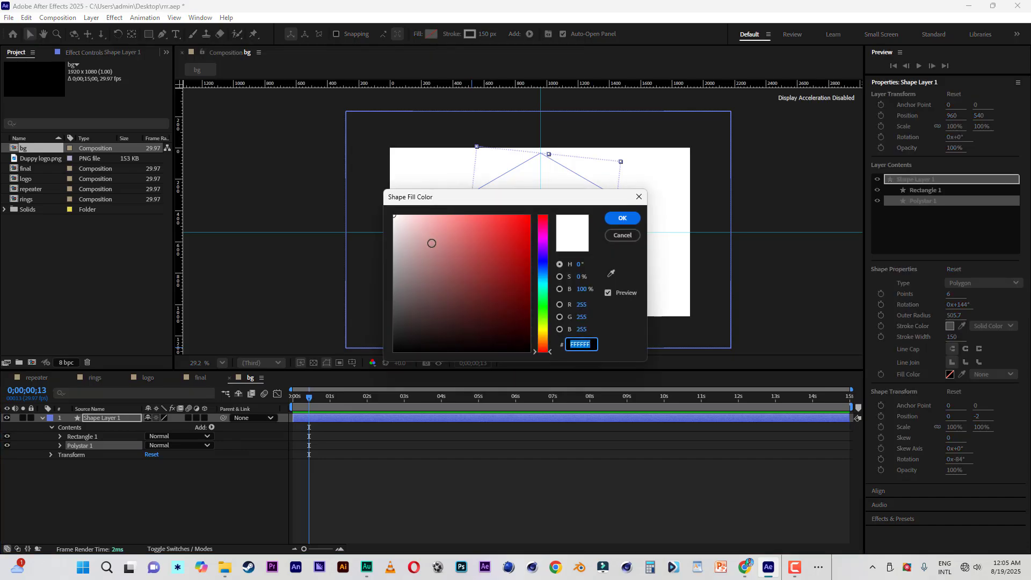
pyautogui.moveTo(432, 243); pyautogui.dragTo(329, 166)
pyautogui.click(622, 217)
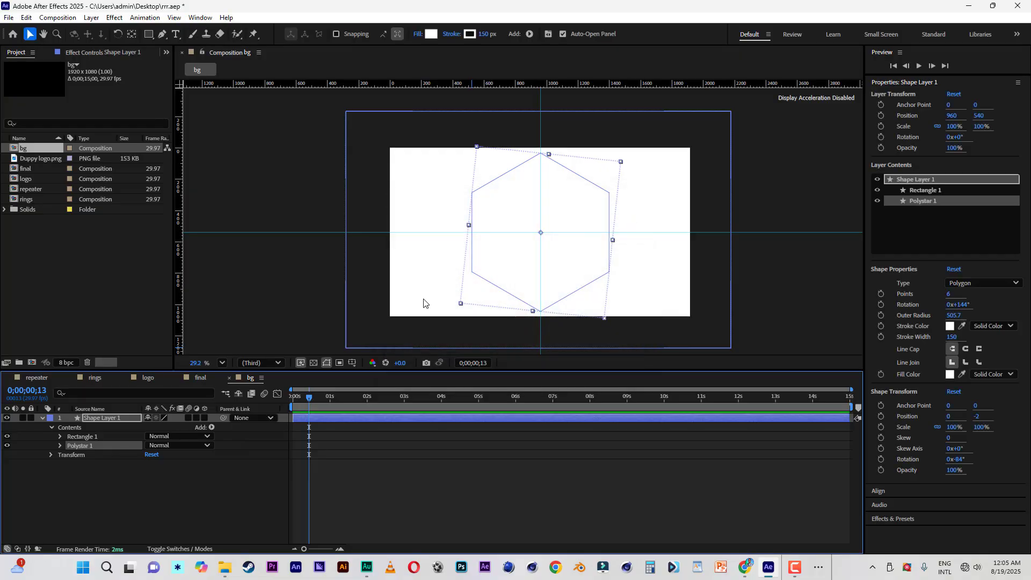
# Add Merge Paths to Shape Layer 1's contents and set its mode to Subtract.
pyautogui.click(41, 436)
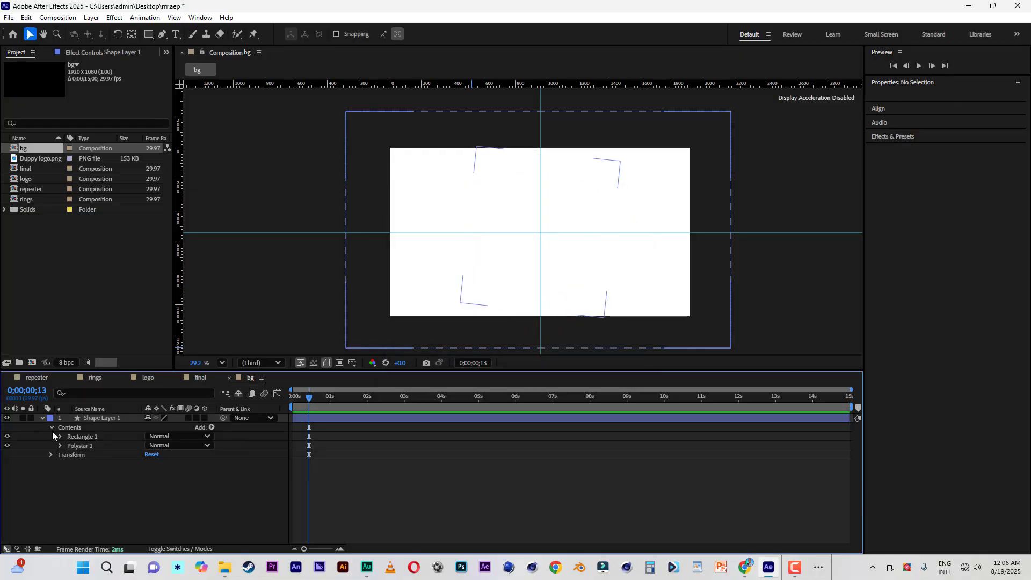
pyautogui.click(211, 428)
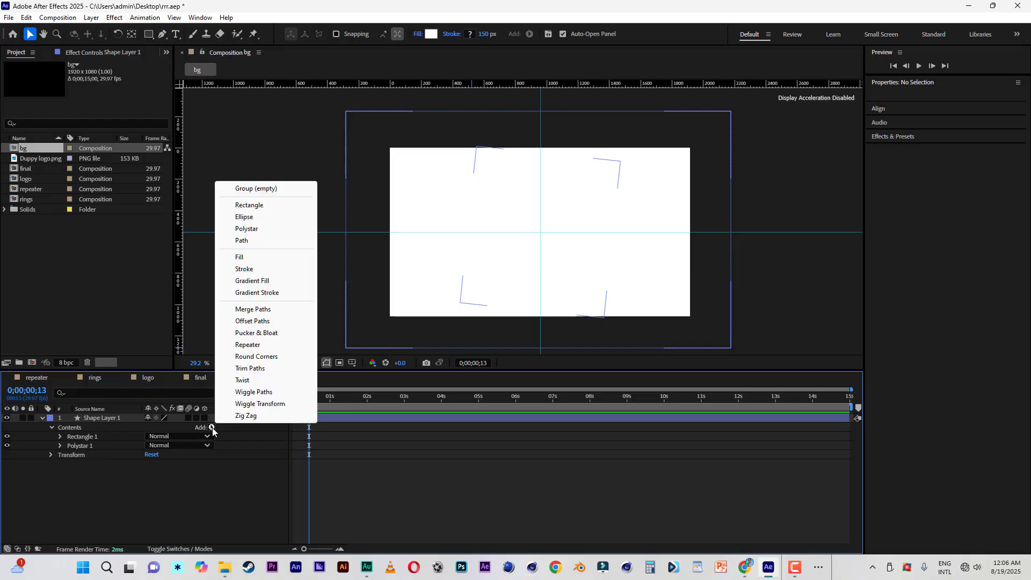
pyautogui.click(264, 310)
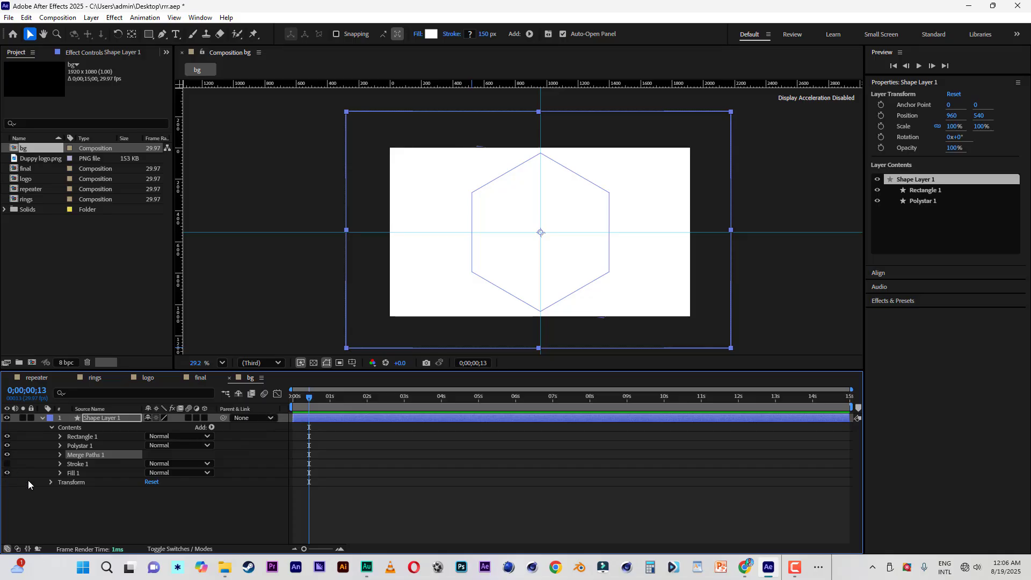
pyautogui.click(60, 455)
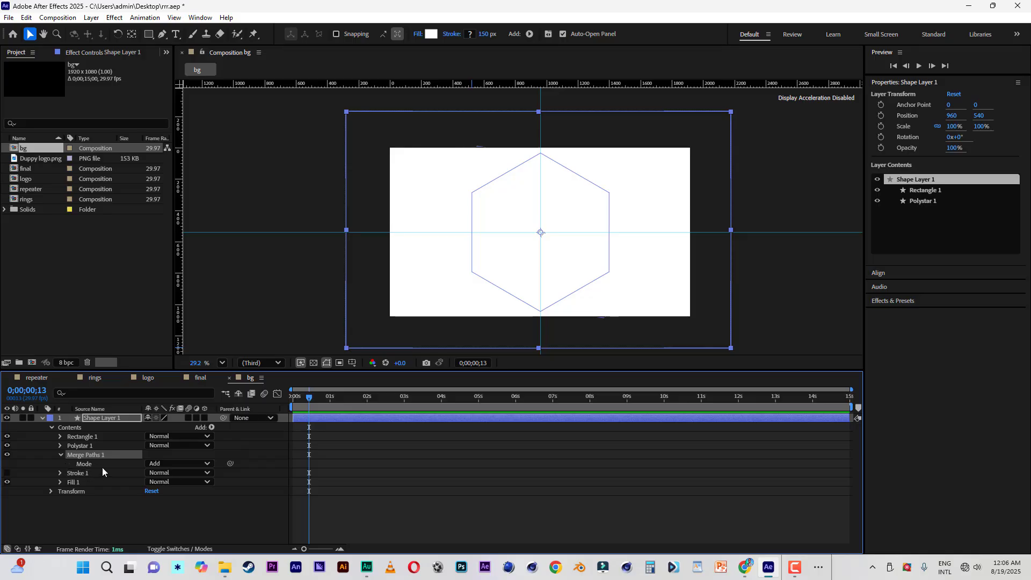
pyautogui.click(186, 465)
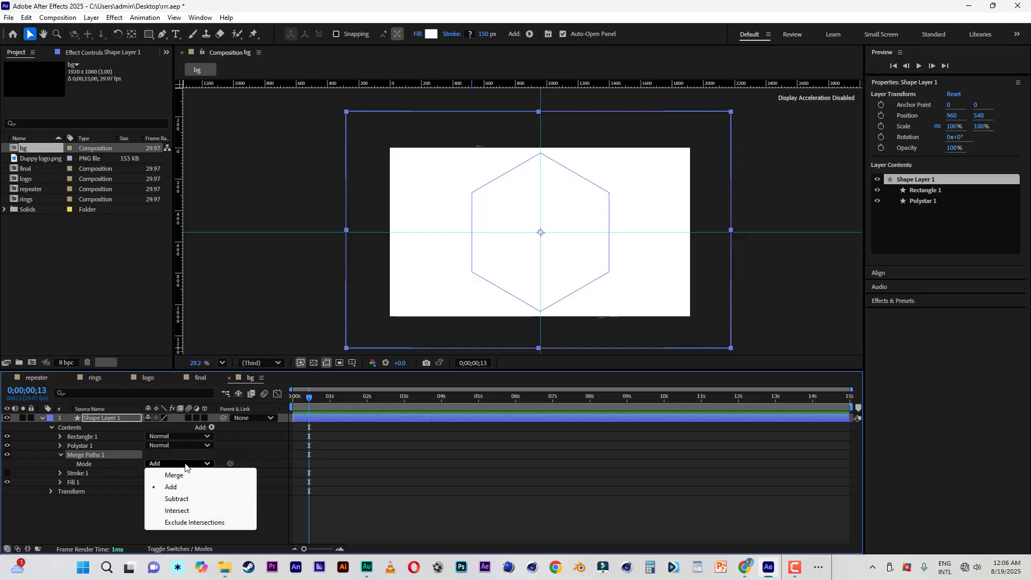
pyautogui.click(181, 499)
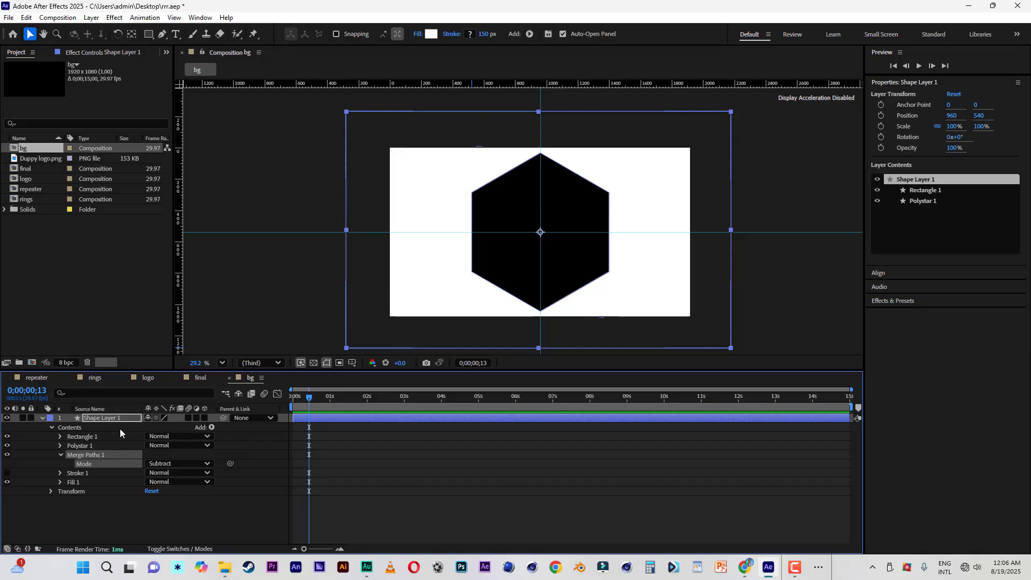
# Copy Shape Layer 1 from the bg composition and paste it above the rings layer in the final composition.
pyautogui.click(110, 416)
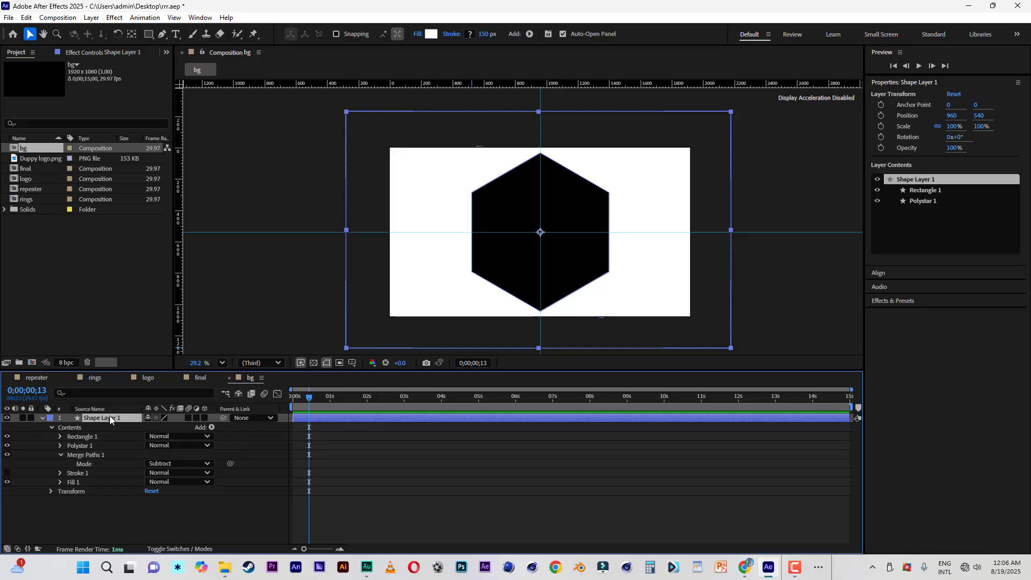
pyautogui.click(22, 17)
pyautogui.click(49, 81)
pyautogui.click(199, 377)
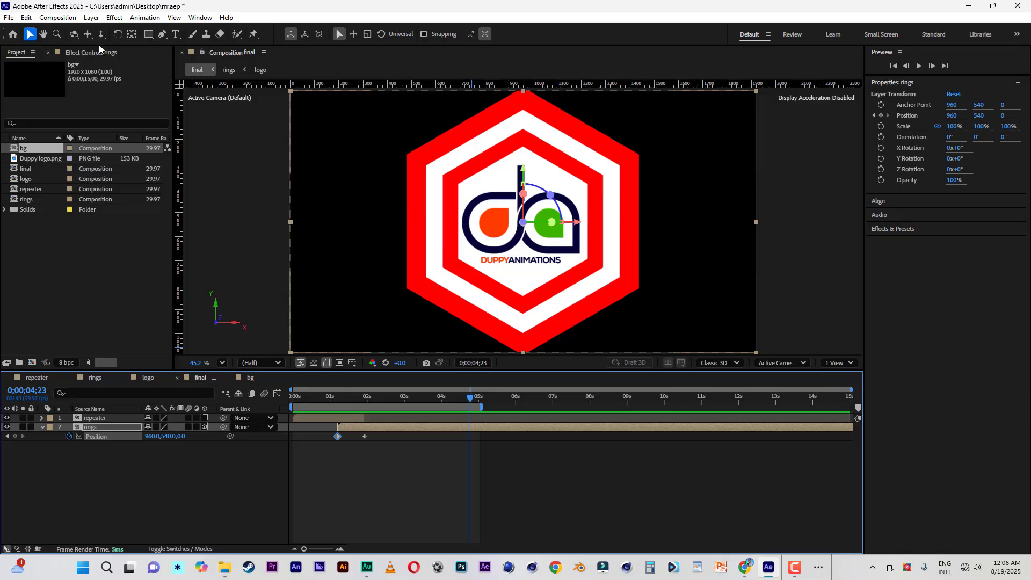
pyautogui.click(27, 18)
pyautogui.click(45, 128)
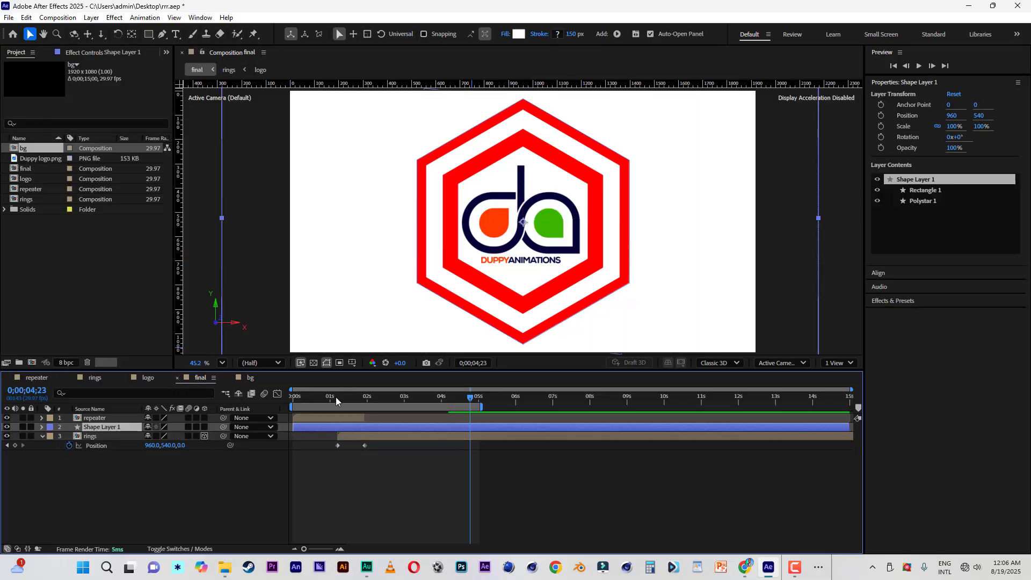
# Move Shape Layer 1 below the rings layer in the final composition and expand its Polystar 1 contents.
pyautogui.moveTo(336, 397); pyautogui.dragTo(348, 400)
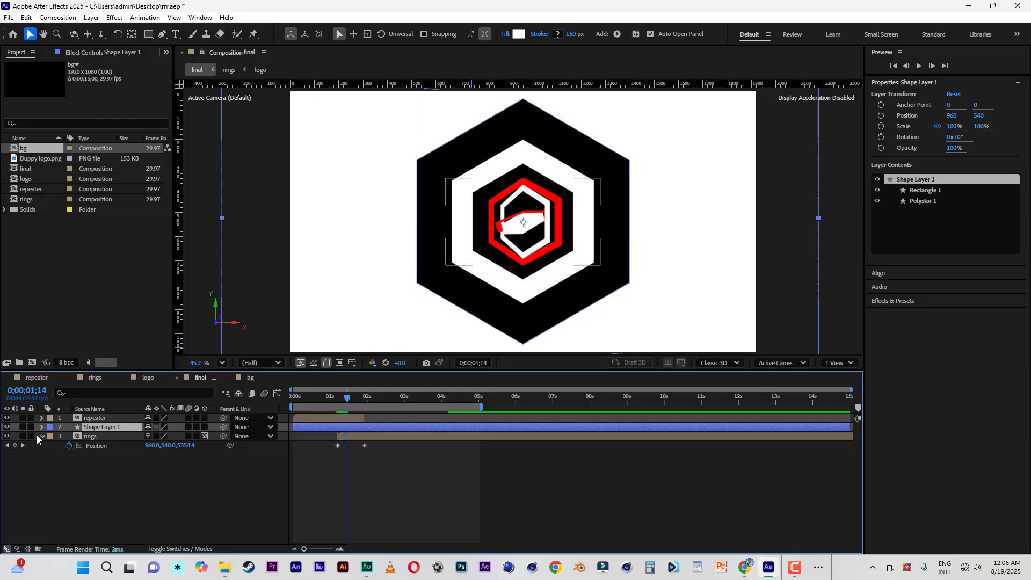
pyautogui.click(41, 427)
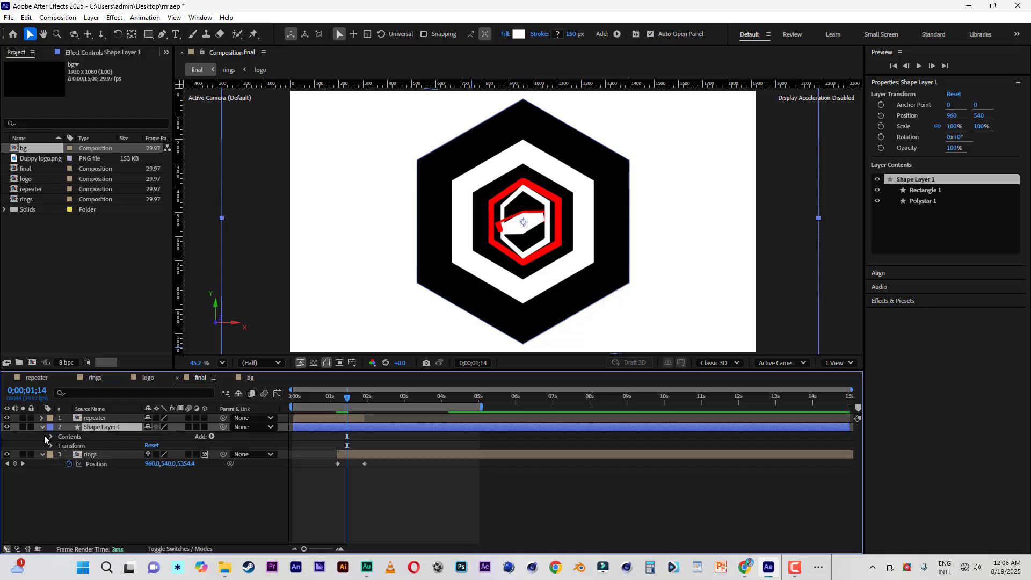
pyautogui.click(50, 436)
pyautogui.click(59, 455)
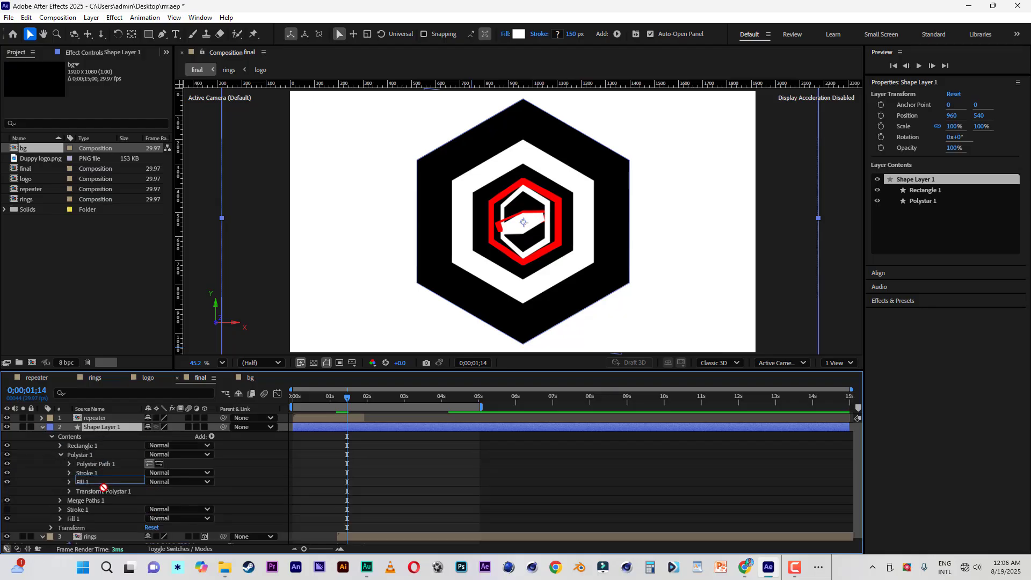
pyautogui.scroll(-1, 106, 537)
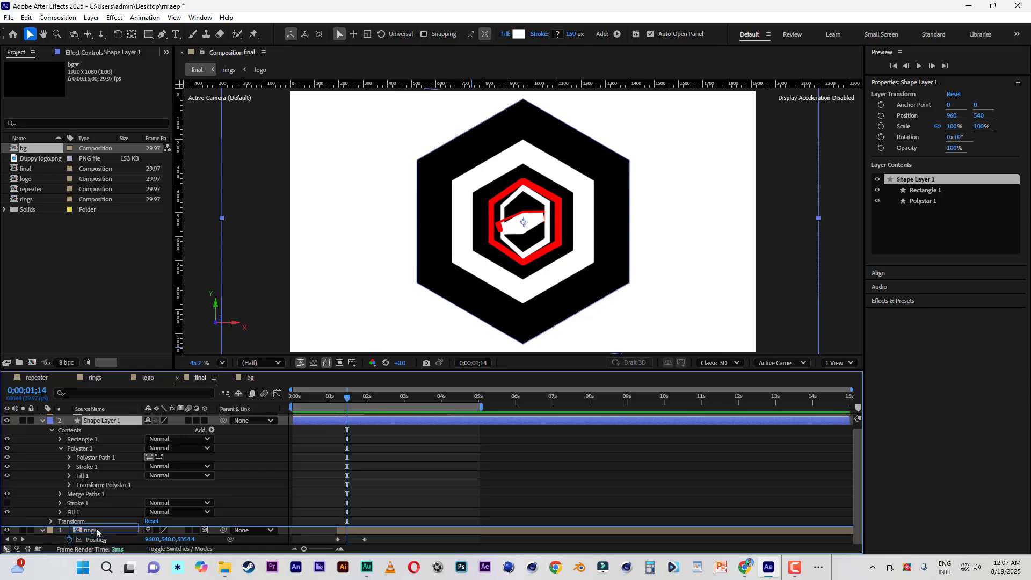
pyautogui.hotkey('ctrl', '[')
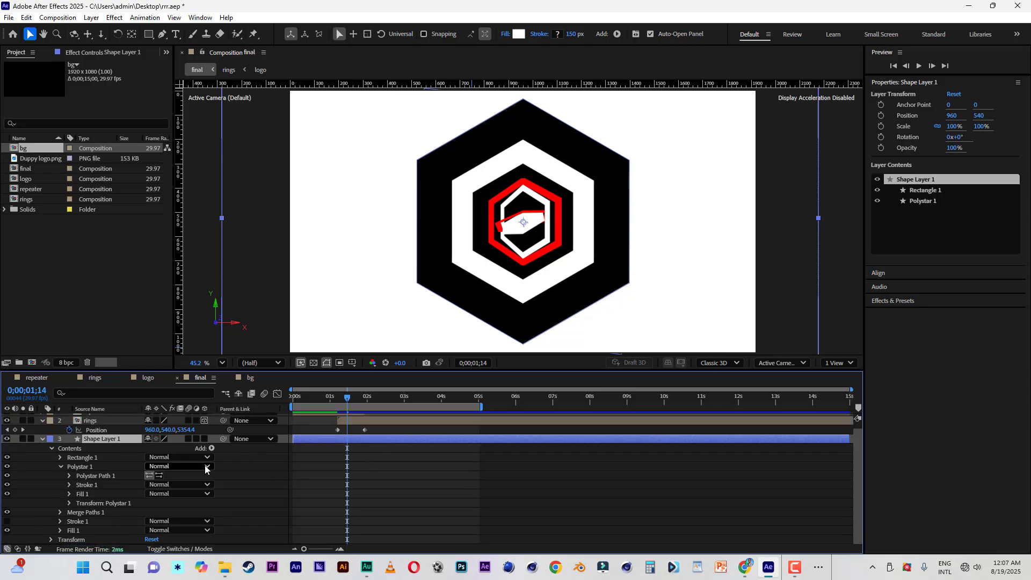
# Scale Polystar 1 in Shape Layer 1 up to 241% and start keyframing its scale at 0;00;01;16.
pyautogui.click(68, 504)
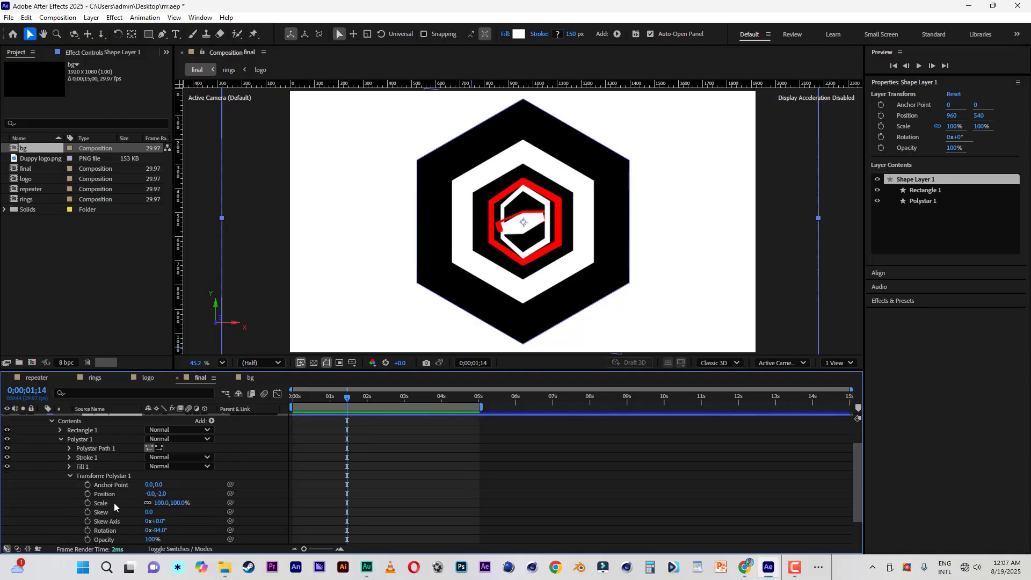
pyautogui.moveTo(178, 505); pyautogui.dragTo(255, 504)
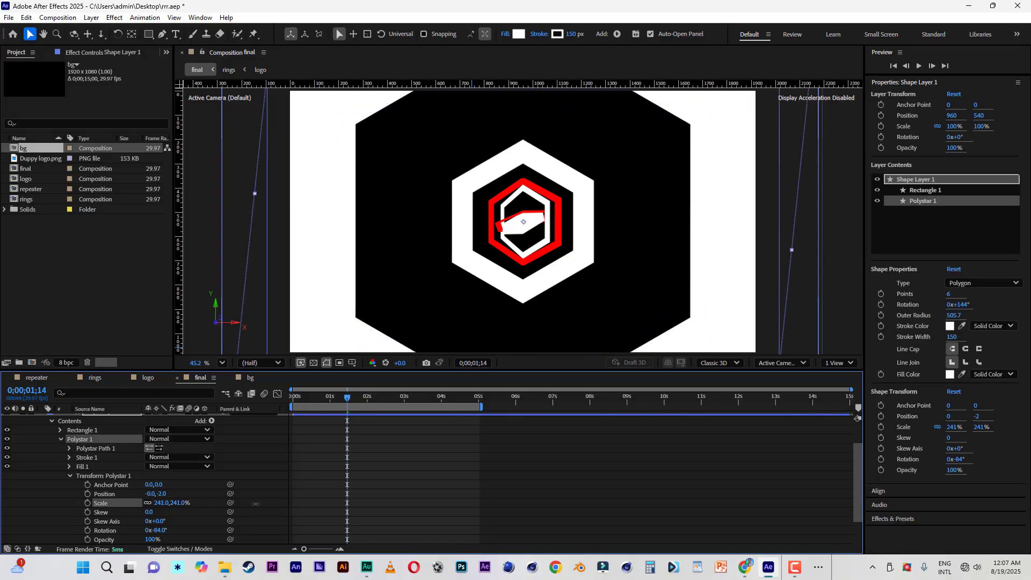
pyautogui.click(356, 397)
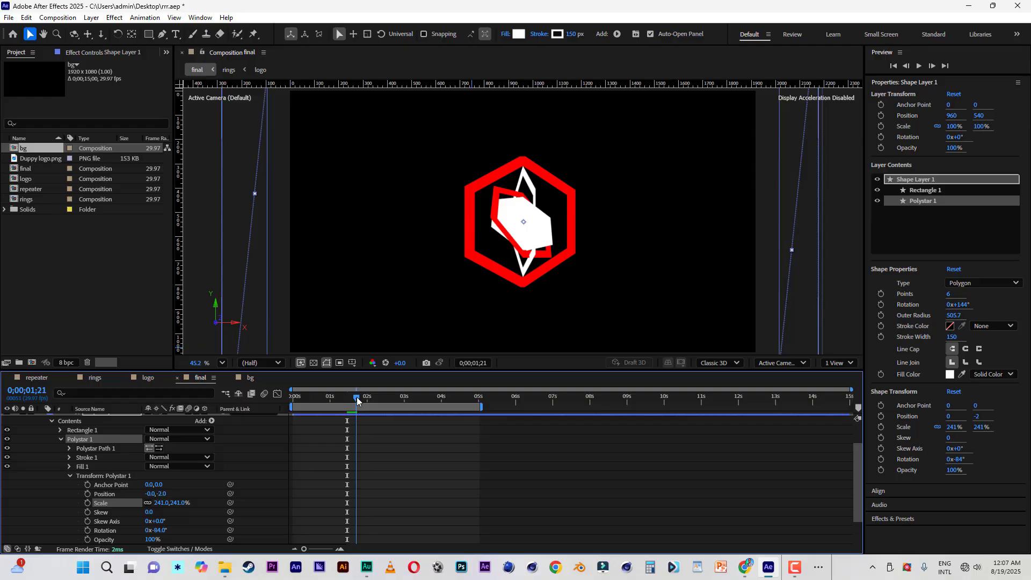
pyautogui.moveTo(357, 398)
pyautogui.mouseDown()
pyautogui.moveTo(339, 398)
pyautogui.moveTo(357, 399)
pyautogui.mouseUp()
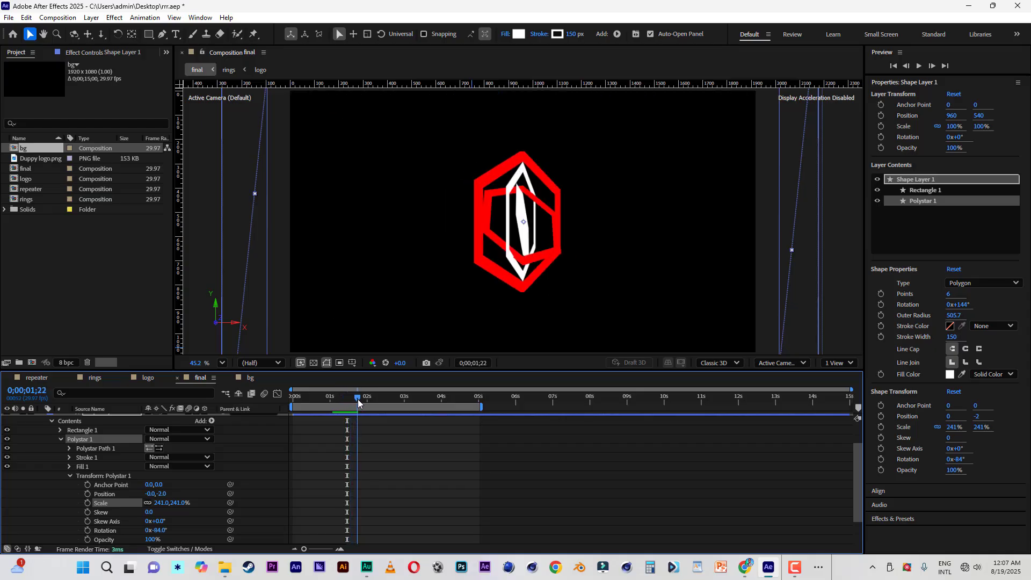
pyautogui.click(350, 398)
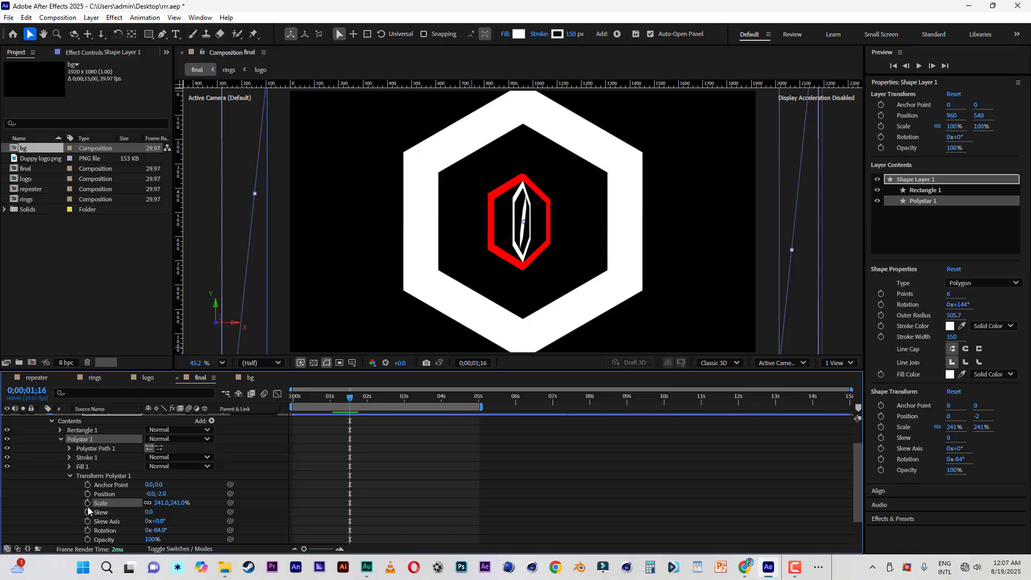
# Set Polystar 1's scale to 108% at 0;00;02;04 and preview the composition from the start.
pyautogui.moveTo(352, 398); pyautogui.dragTo(374, 405)
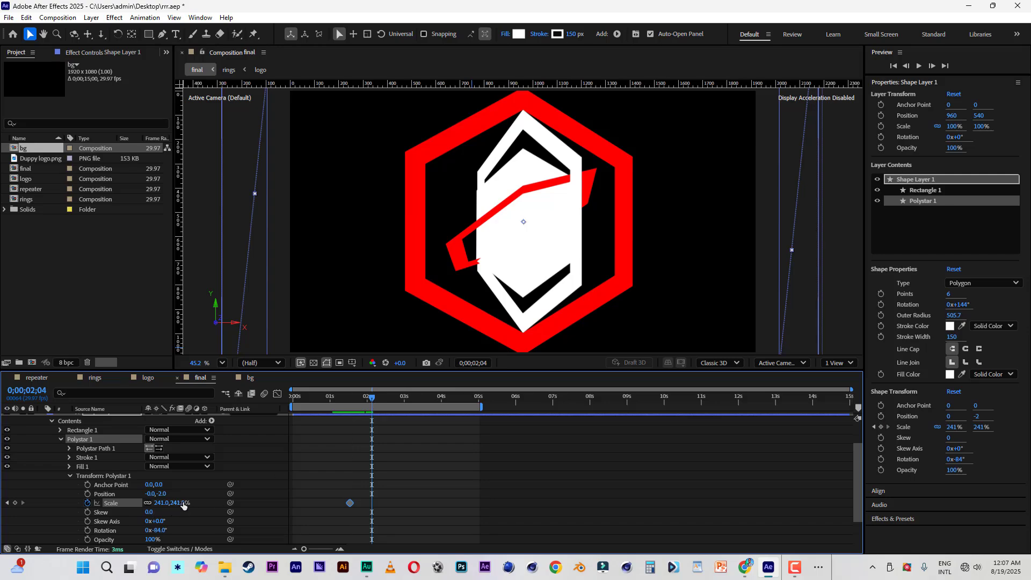
pyautogui.moveTo(183, 503); pyautogui.dragTo(111, 503)
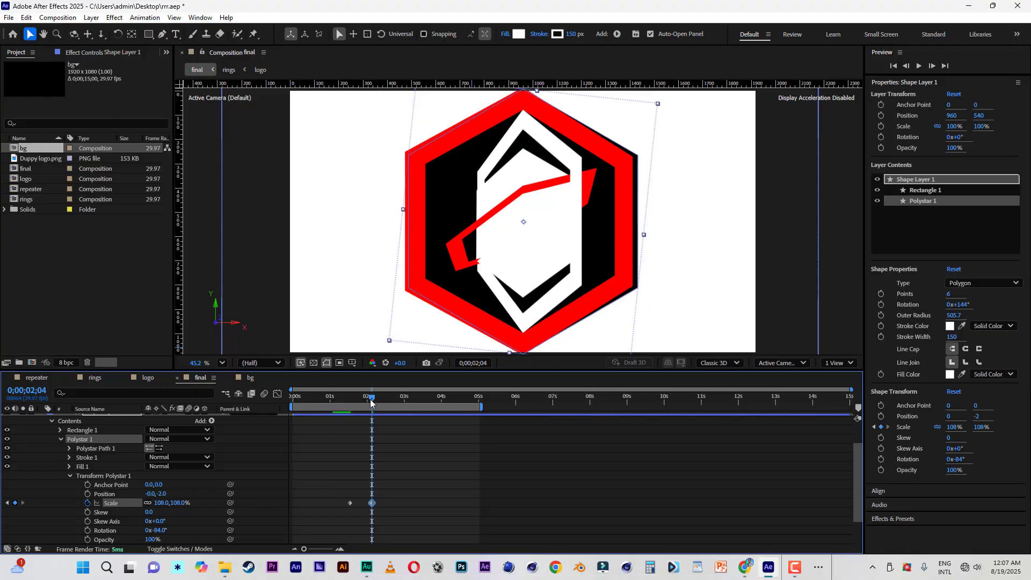
pyautogui.moveTo(373, 400); pyautogui.dragTo(450, 401)
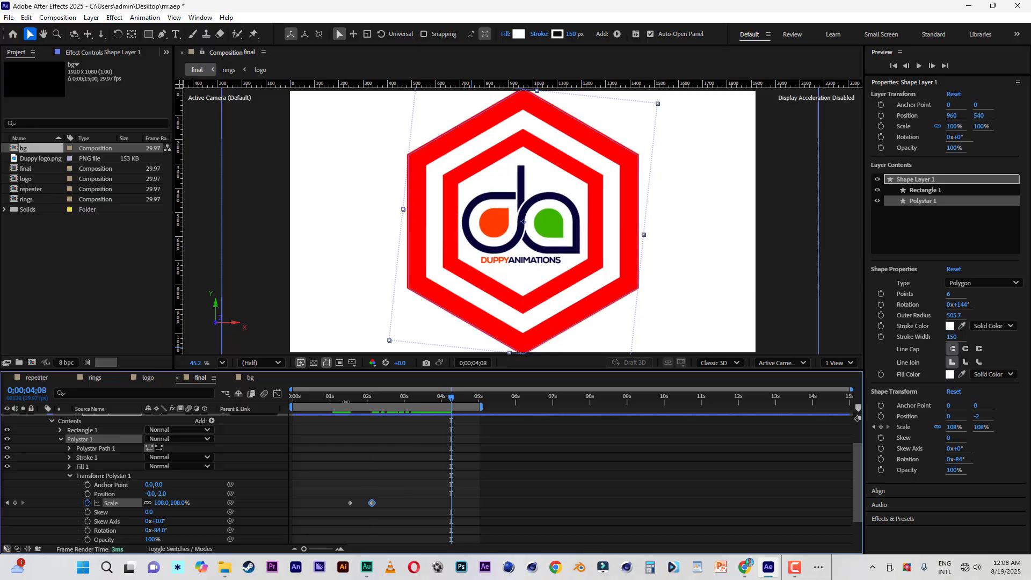
pyautogui.moveTo(345, 402); pyautogui.dragTo(242, 398)
pyautogui.press('space')
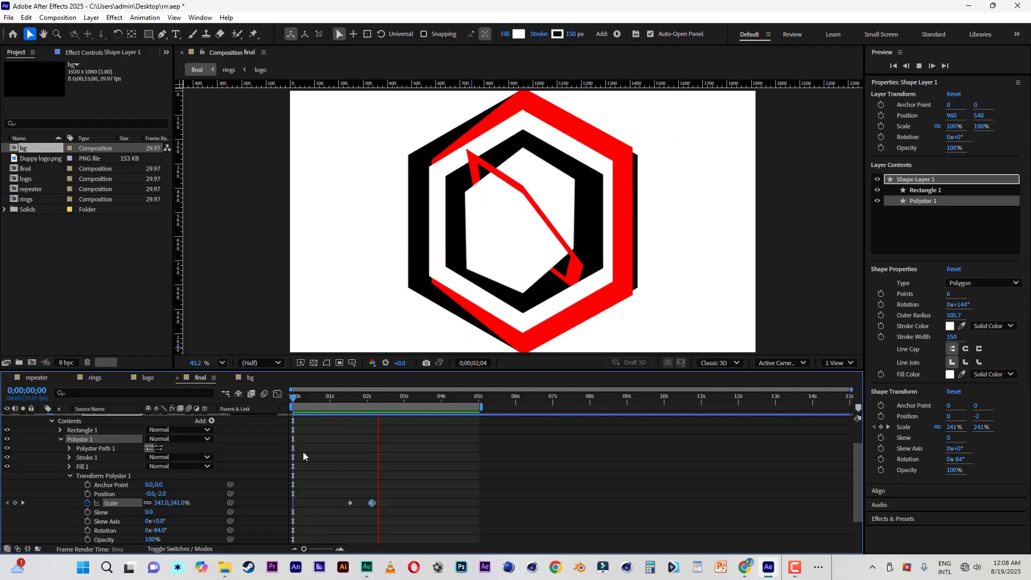
pyautogui.press('space')
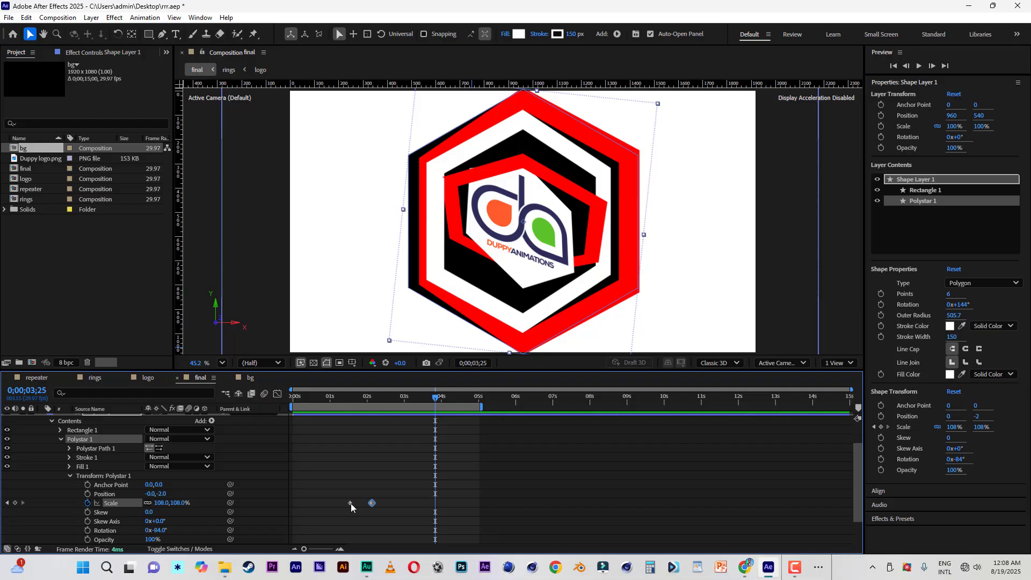
# Move Polystar 1's 108% scale keyframe earlier to 0;00;01;28 and preview the animation from the start.
pyautogui.moveTo(343, 393); pyautogui.dragTo(367, 401)
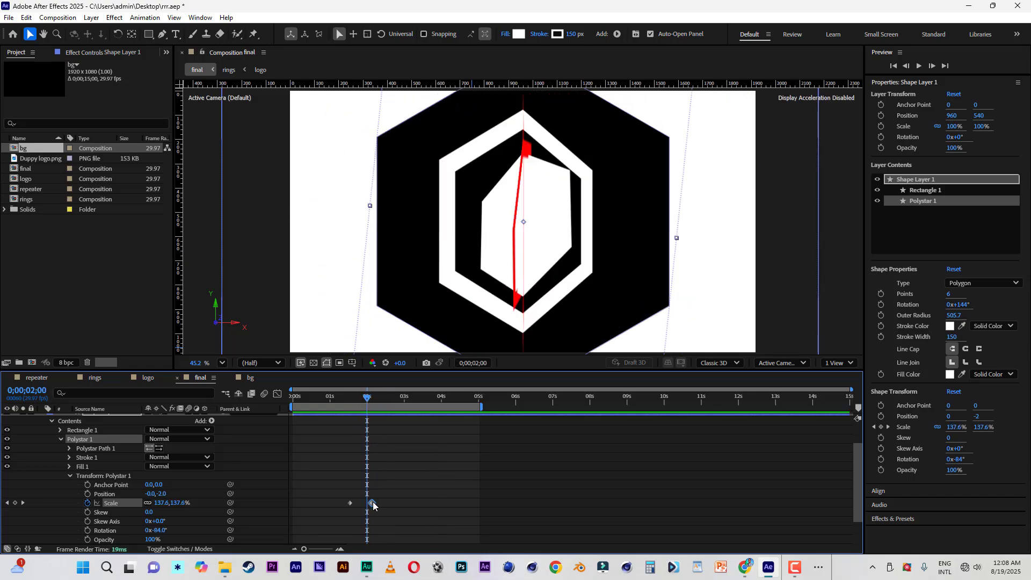
pyautogui.moveTo(372, 503); pyautogui.dragTo(366, 505)
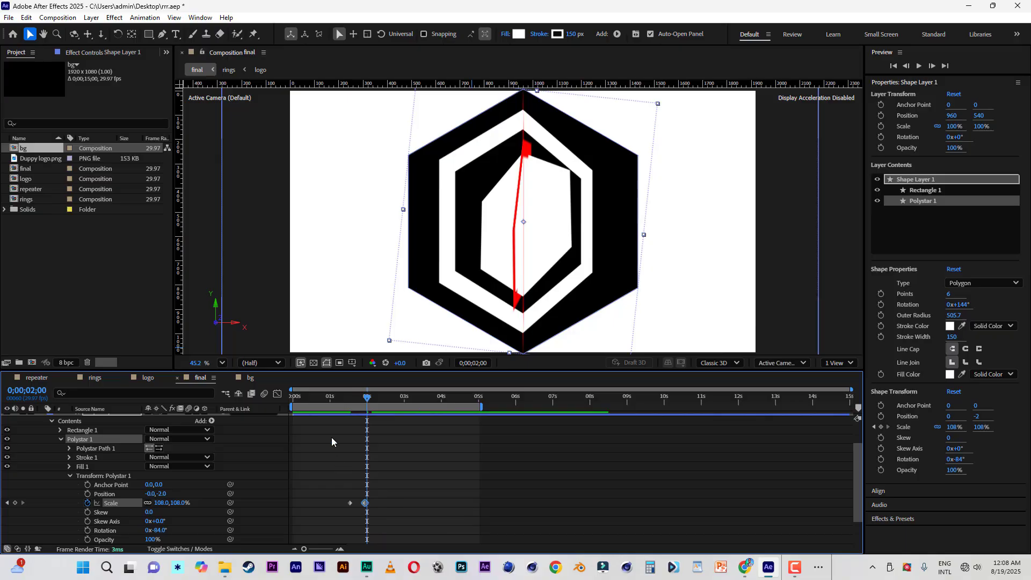
pyautogui.moveTo(328, 401); pyautogui.dragTo(222, 401)
pyautogui.press('space')
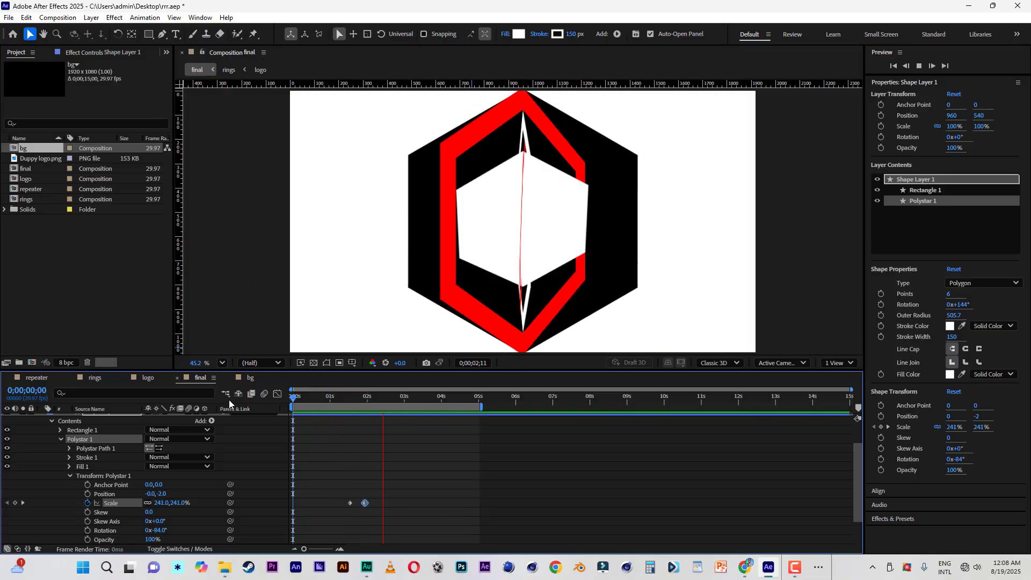
pyautogui.press('space')
# Apply Easy Ease to both of Polystar 1's scale keyframes and preview the animation from about one second.
pyautogui.moveTo(374, 488); pyautogui.dragTo(353, 511)
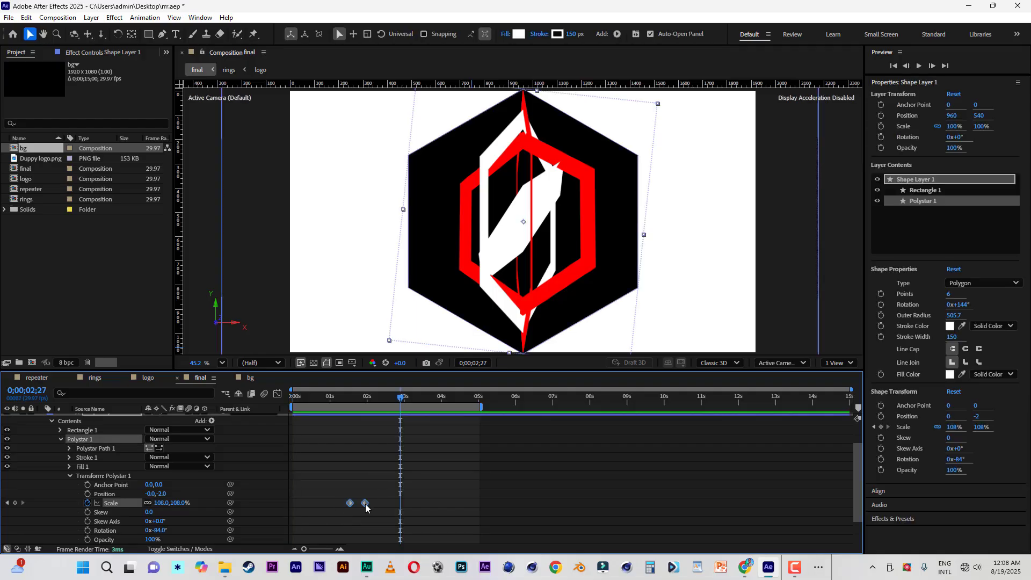
pyautogui.rightClick(365, 503)
pyautogui.moveTo(404, 498)
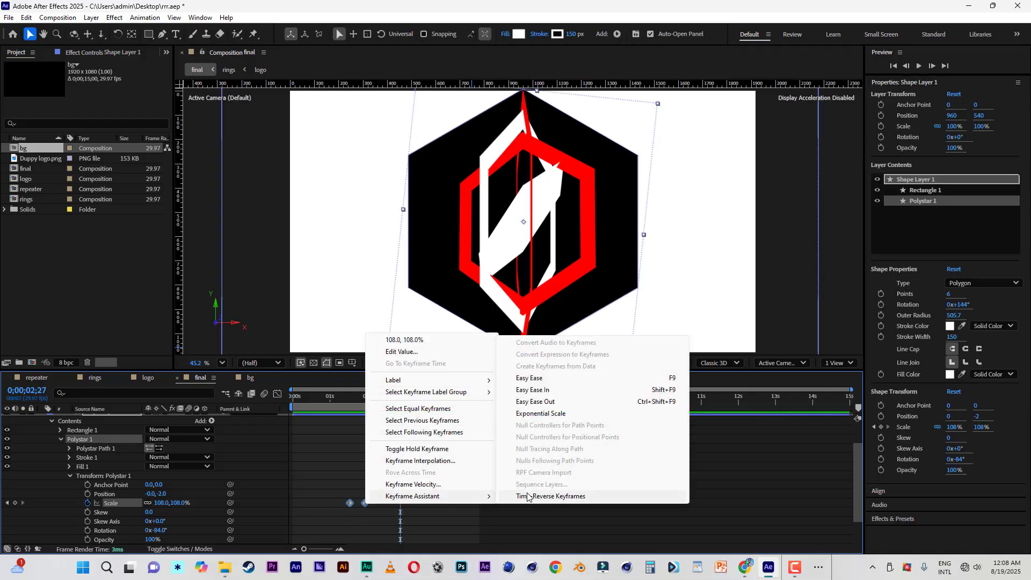
pyautogui.click(542, 379)
pyautogui.click(329, 397)
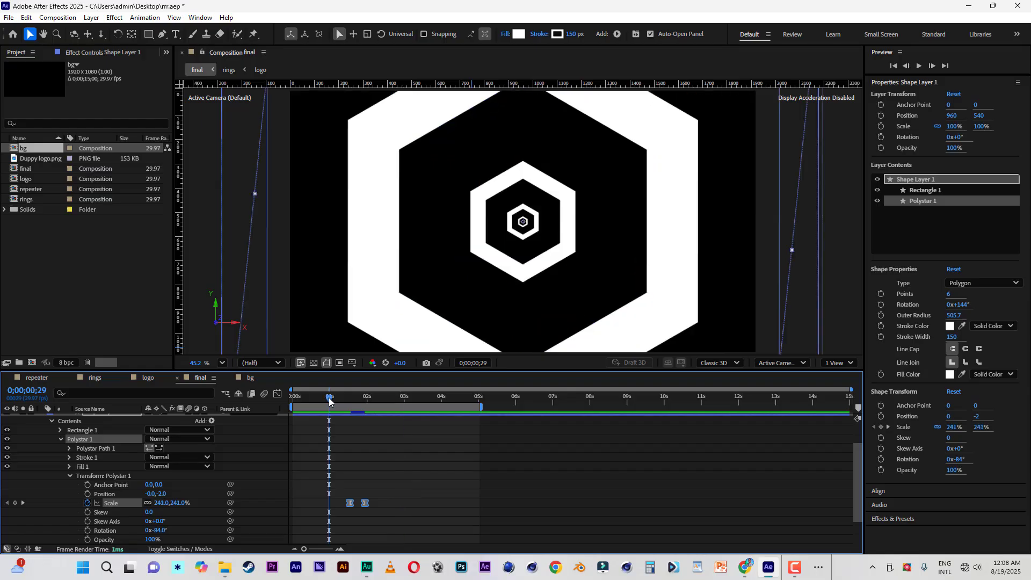
pyautogui.press('space')
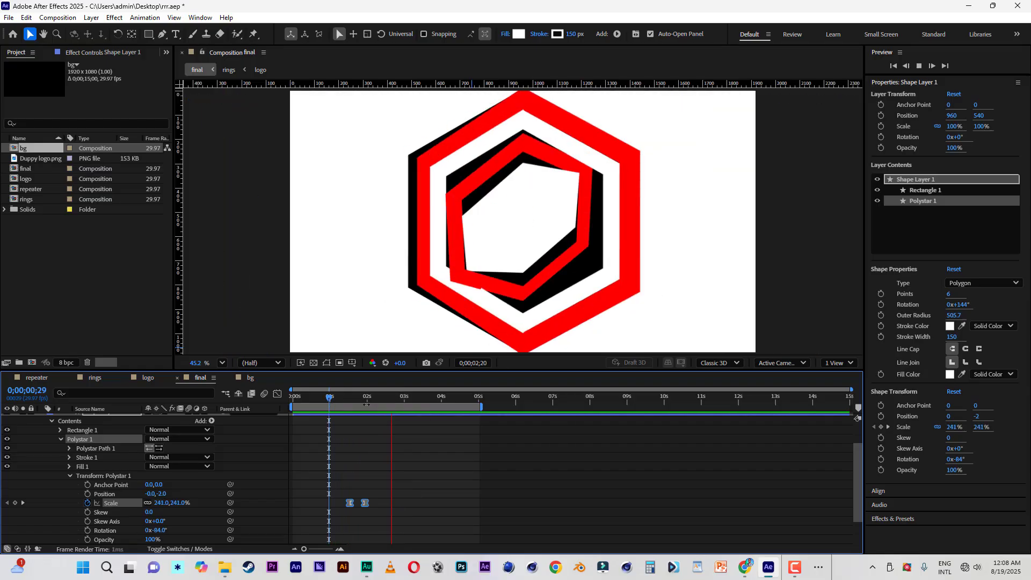
pyautogui.click(337, 397)
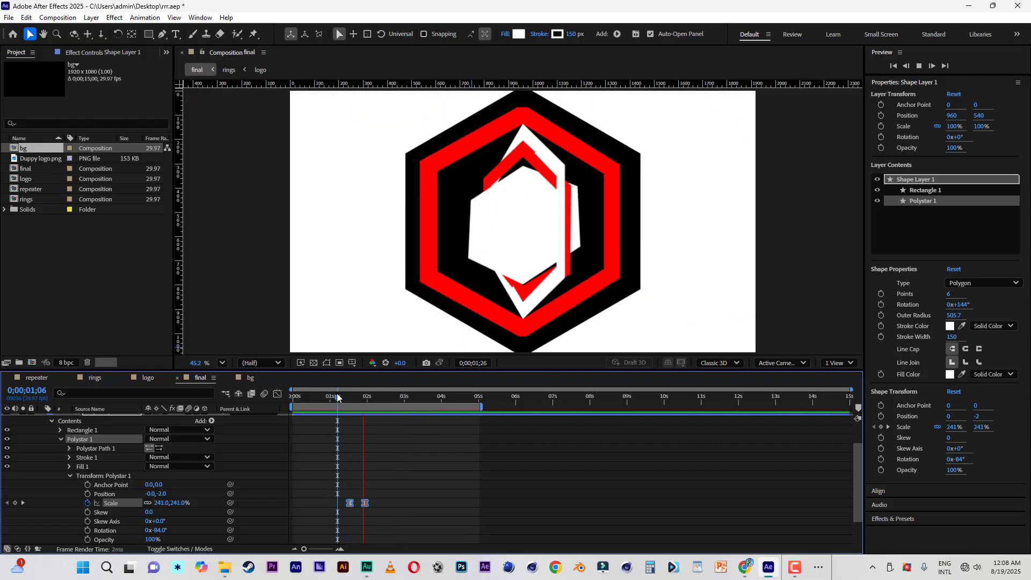
pyautogui.click(328, 397)
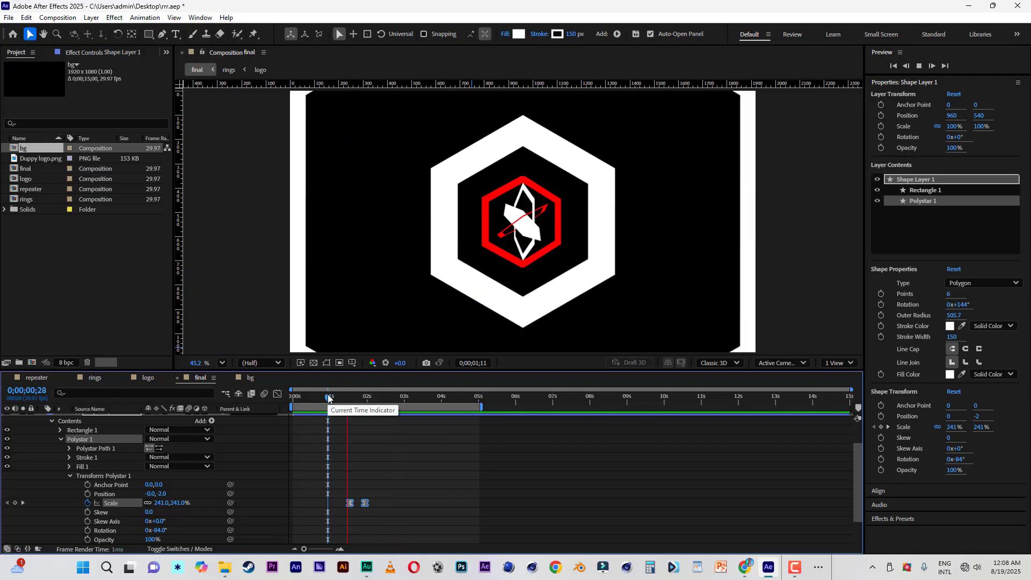
pyautogui.press('space')
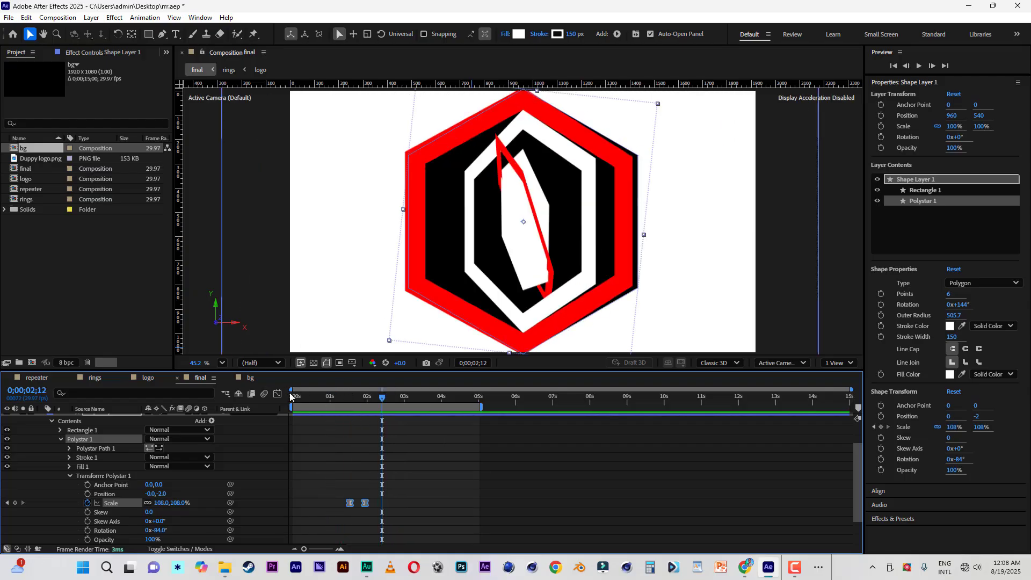
# Lengthen the ending keyframe's ease handle on Polystar 1's scale curve for a steep start and soft landing, and preview it.
pyautogui.click(277, 395)
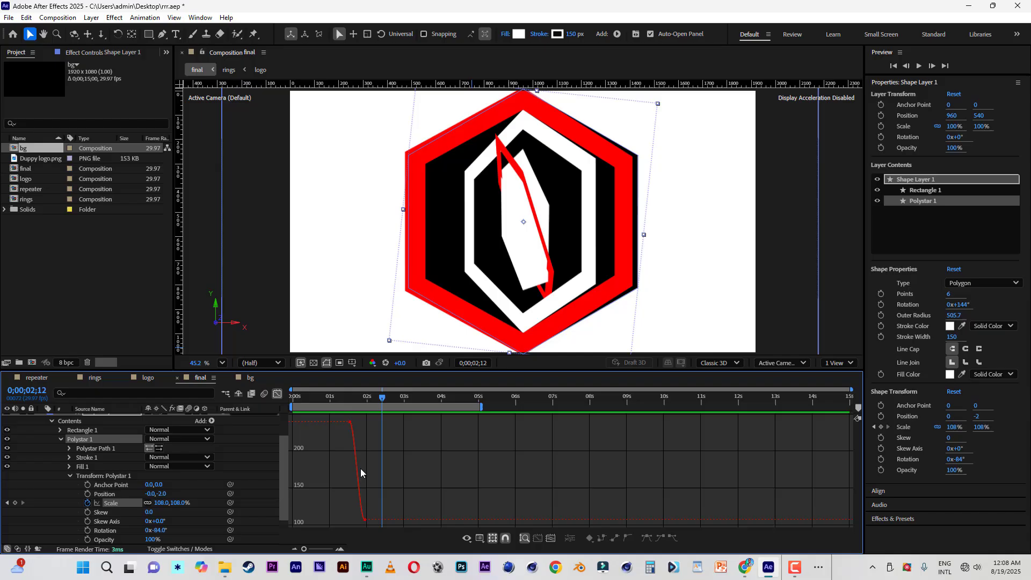
pyautogui.click(361, 522)
pyautogui.moveTo(359, 521); pyautogui.dragTo(349, 519)
pyautogui.click(333, 398)
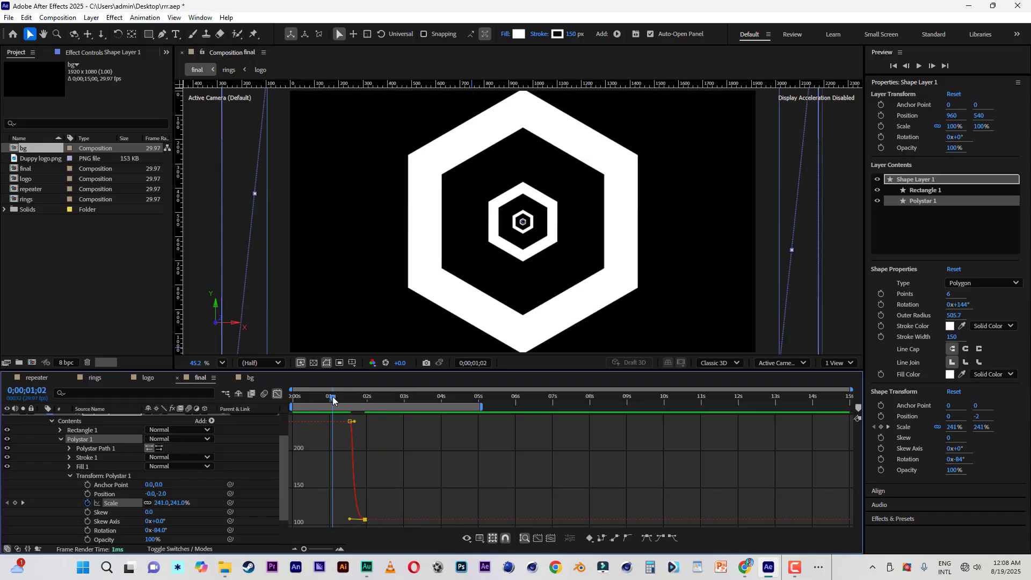
pyautogui.press('space')
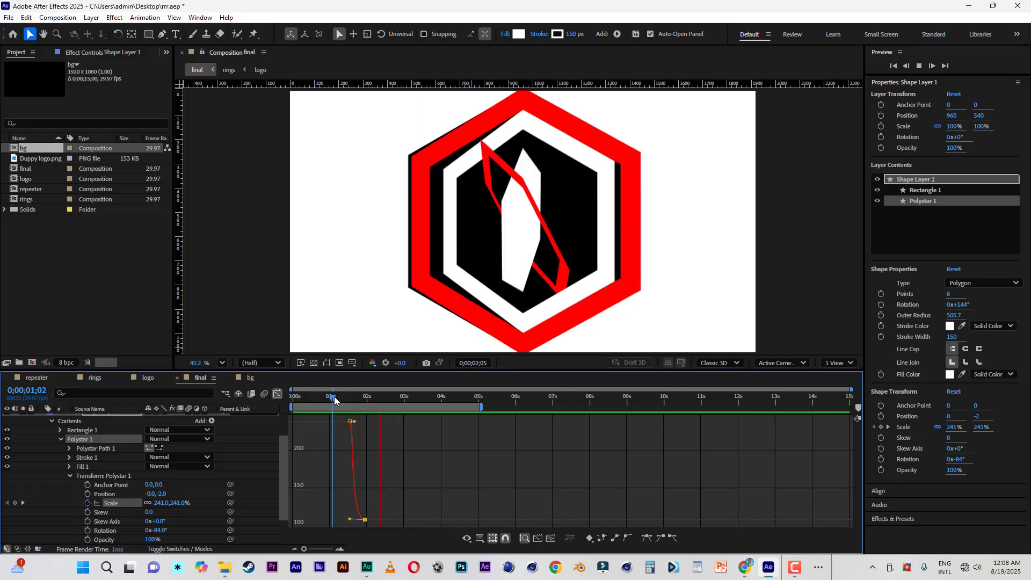
pyautogui.click(334, 400)
pyautogui.moveTo(334, 400); pyautogui.dragTo(374, 402)
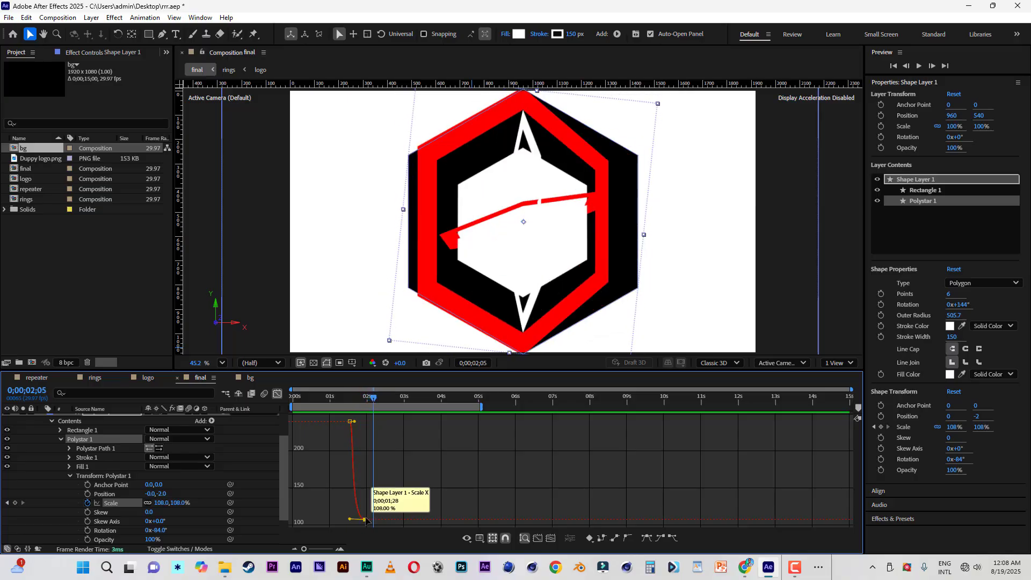
# Return to the keyframe view, shift Polystar 1's second scale keyframe slightly later and preview the animation.
pyautogui.click(277, 393)
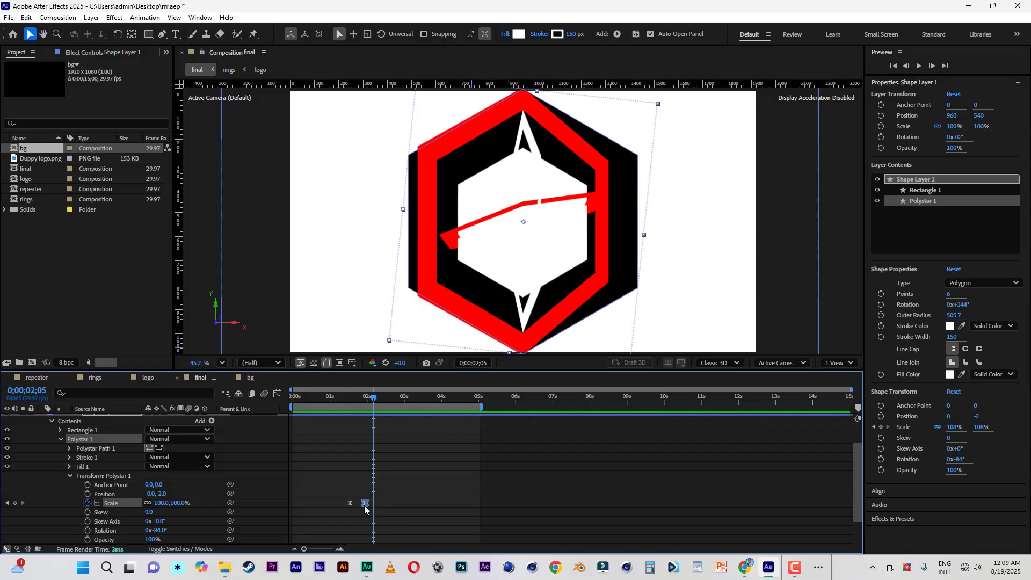
pyautogui.moveTo(368, 505); pyautogui.dragTo(374, 505)
pyautogui.click(330, 401)
pyautogui.press('space')
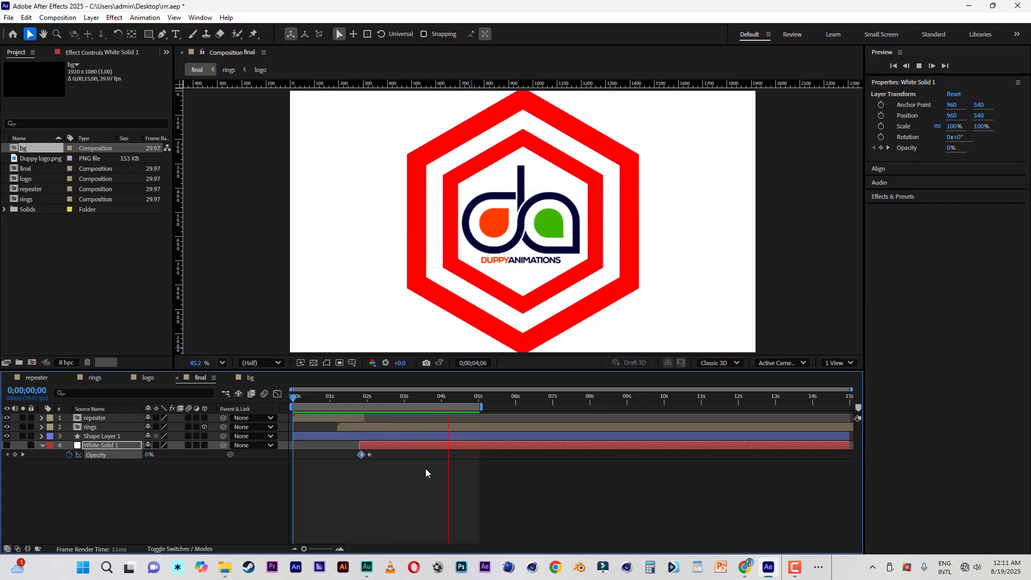
# Select the repeater layer in the final composition.
pyautogui.click(352, 418)
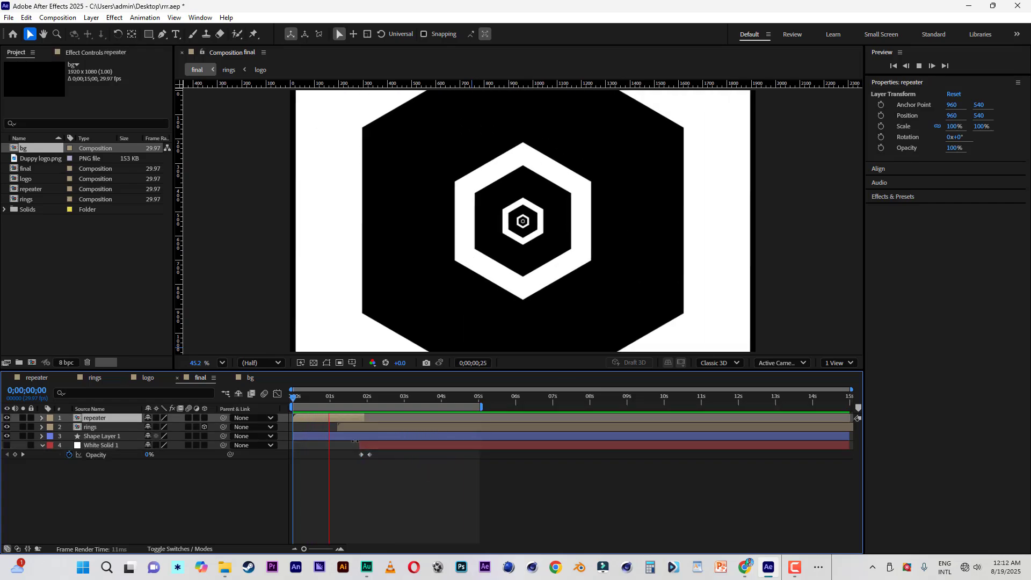